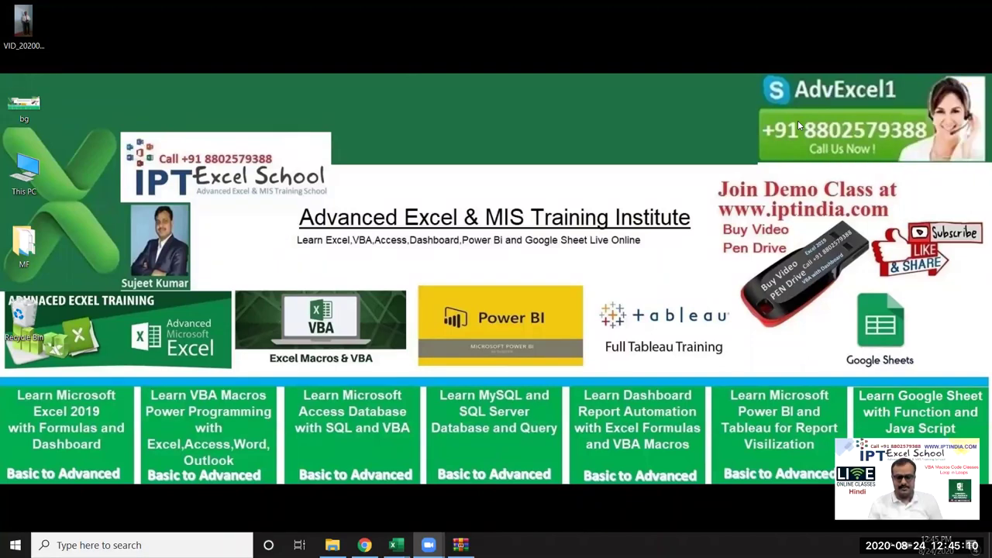
- Open Book1's Sheet5 and delete both lollipop pictures
left_click(396, 545)
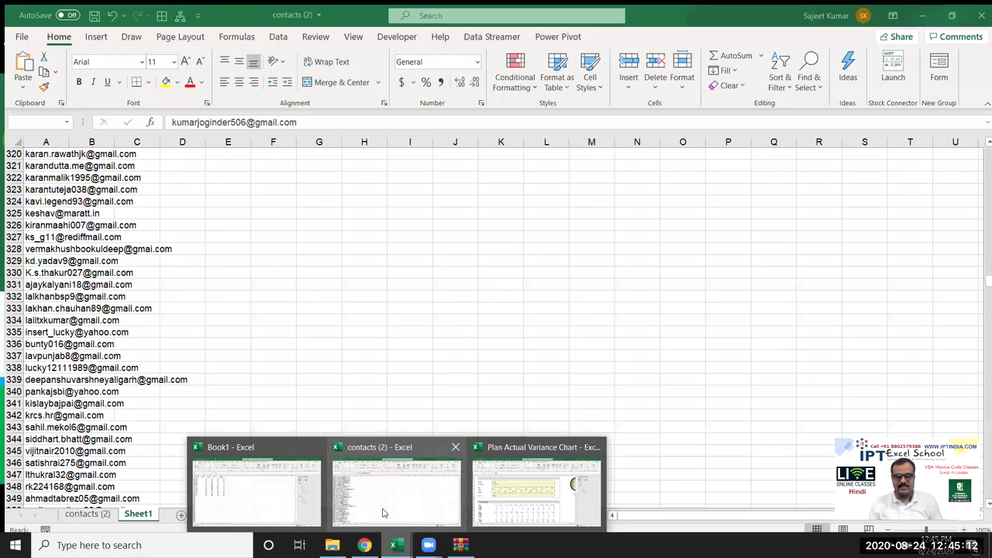
left_click(279, 500)
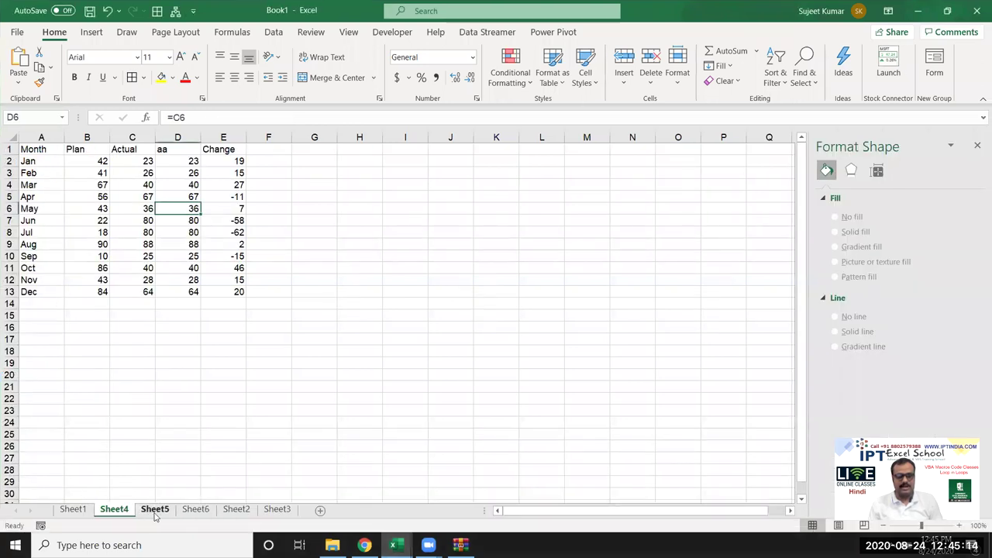
left_click(155, 511)
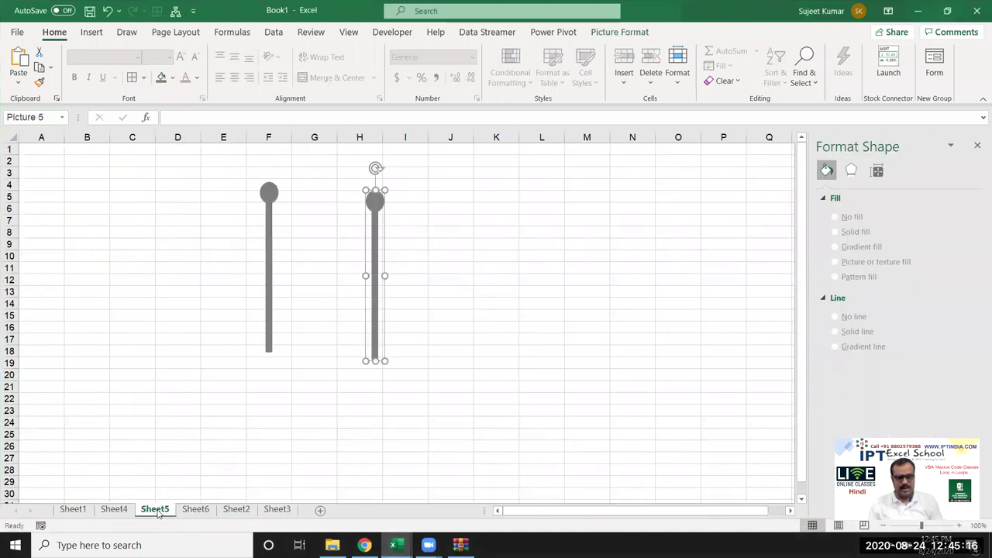
key("Delete")
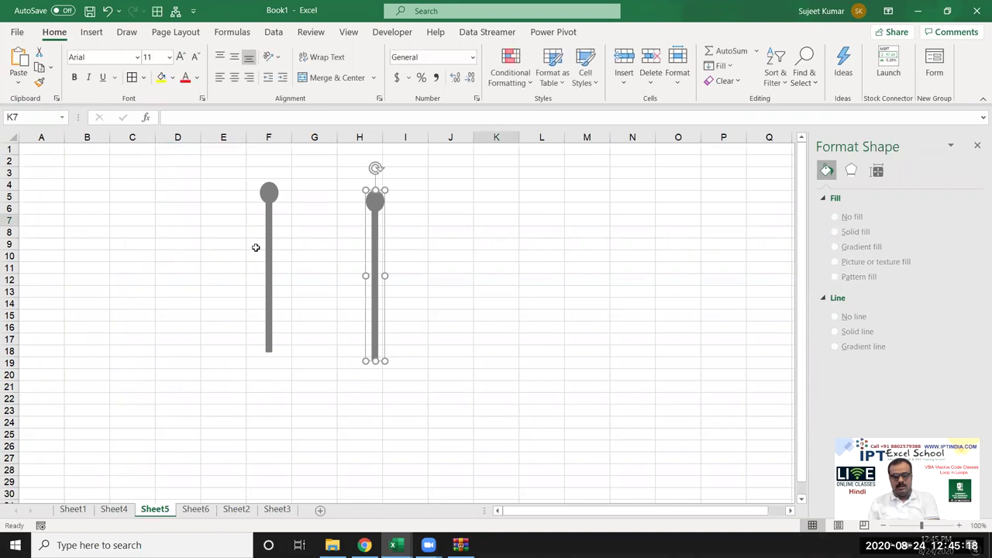
left_click(265, 230)
key("Delete")
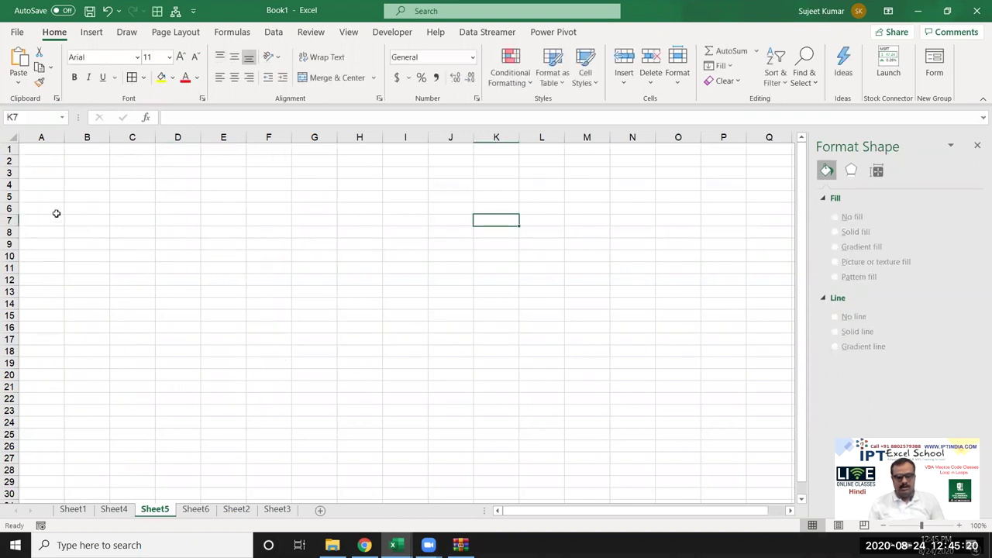
- Enter asterisks in A1, A2:B2 and A3:C3 for the triangle's first three rows
left_click(44, 148)
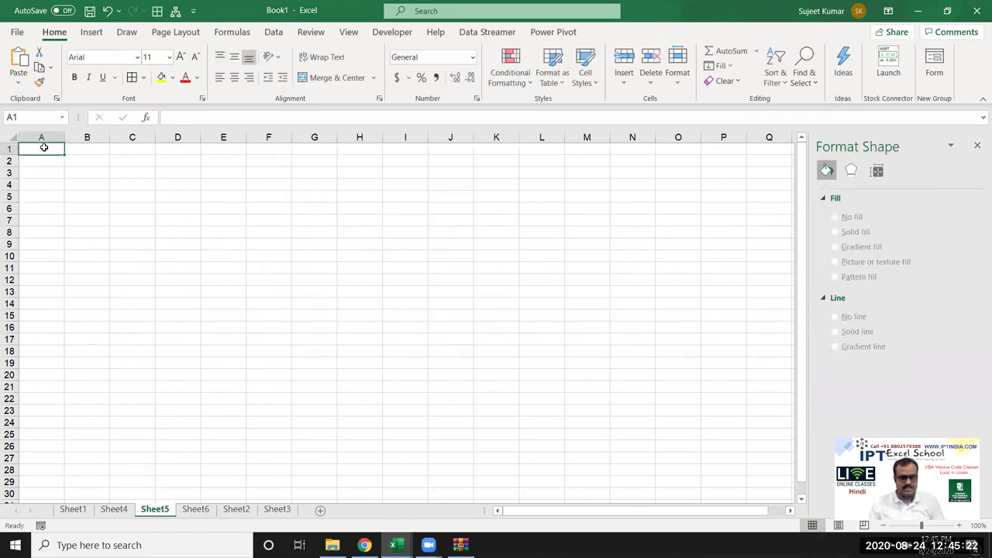
type("*")
key("Return")
type("*")
key("Tab")
type("*")
key("Return")
type("*")
key("Tab")
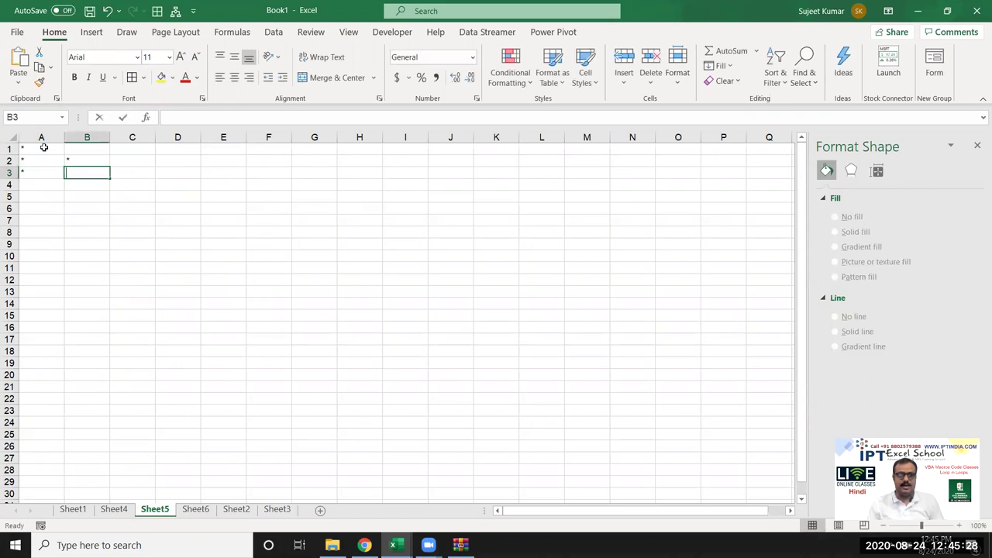
type("*")
key("Tab")
type("*")
key("Return")
- Fill A4:D4 and A5:E5 with asterisks to complete the five-row triangle
type("*")
key("Tab")
type("*")
key("Tab")
type("*")
key("Tab")
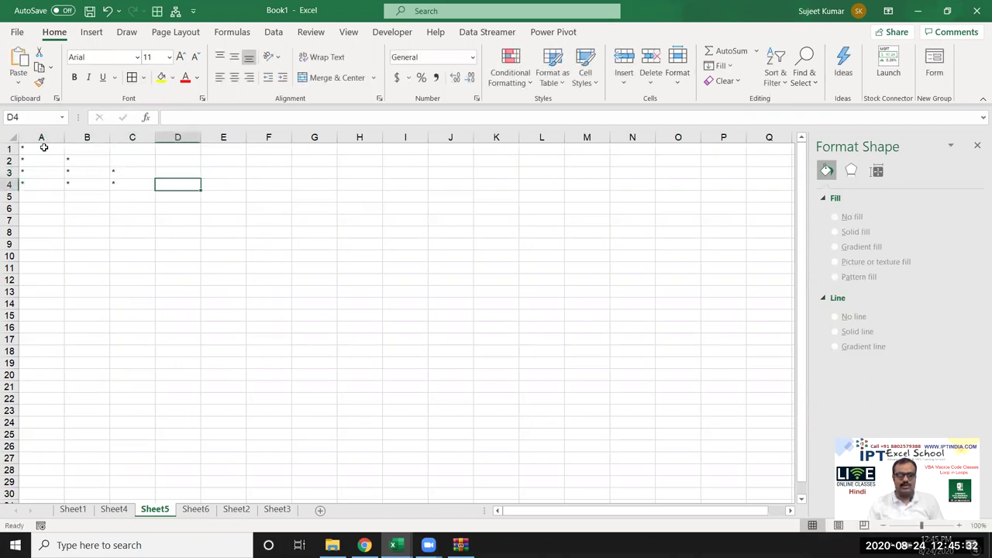
type("*")
key("Return")
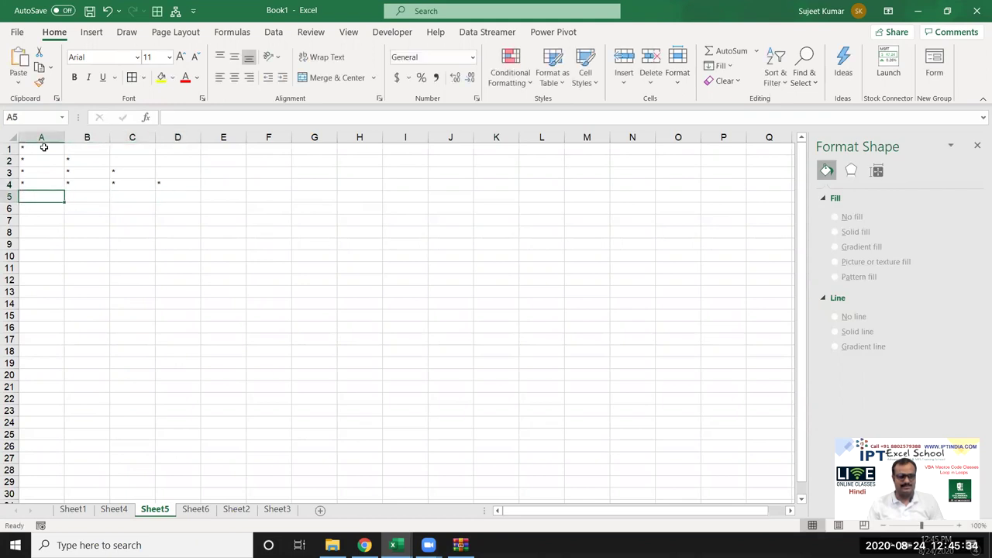
key("Right")
key("Left")
type("*")
key("Tab")
type("*")
key("Tab")
type("*\t*")
key("Tab")
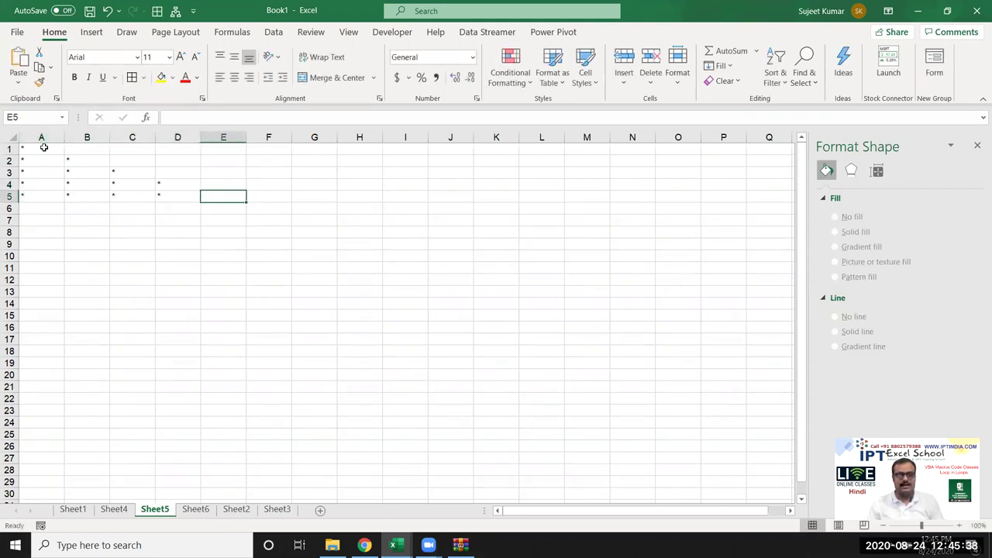
type("*")
key("Tab")
- Select the whole sheet and autofit the columns narrow to fit the asterisks
left_click(41, 136)
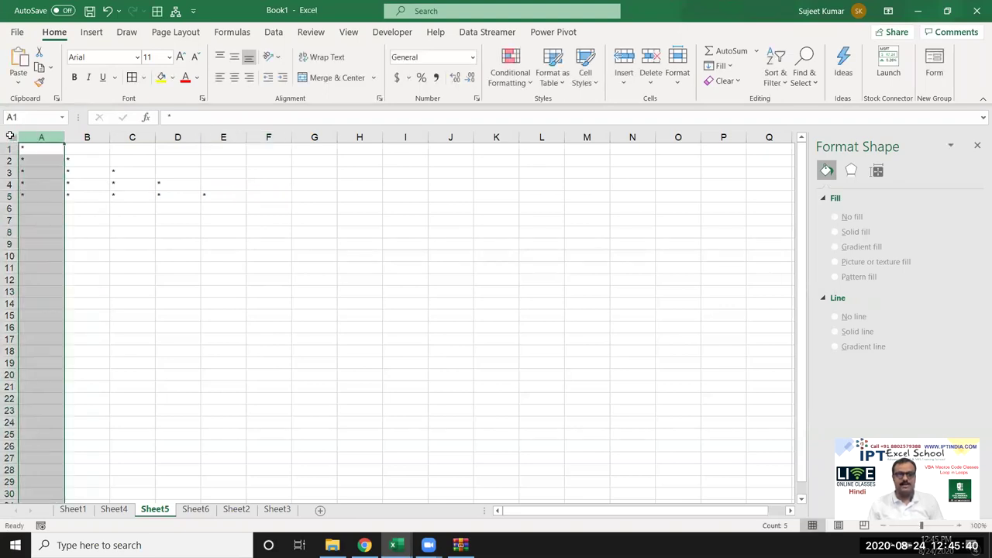
left_click(12, 138)
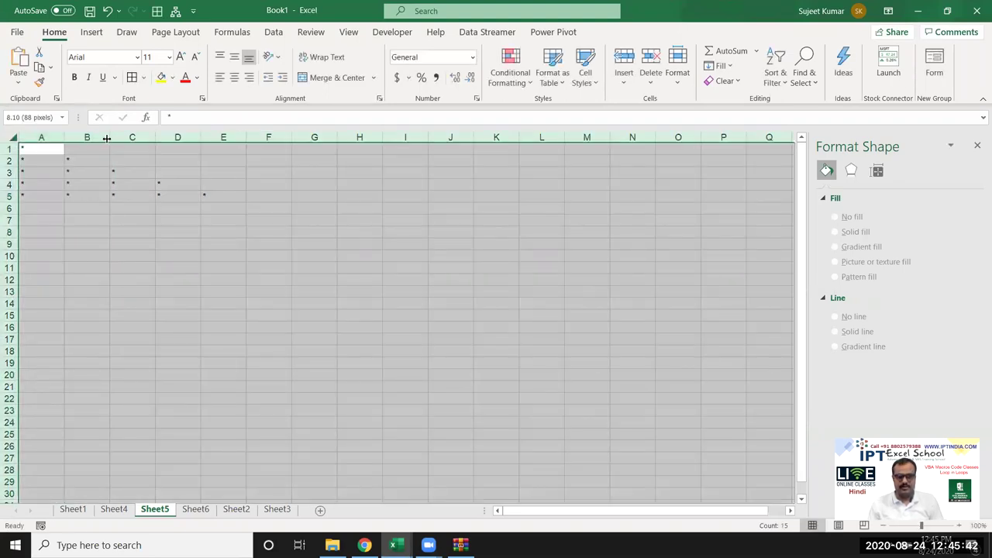
double_click(106, 138)
left_click(128, 208)
- Copy A1:E5, paste it as a picture at J1, and move it to around K3
left_click_drag(24, 147, 55, 194)
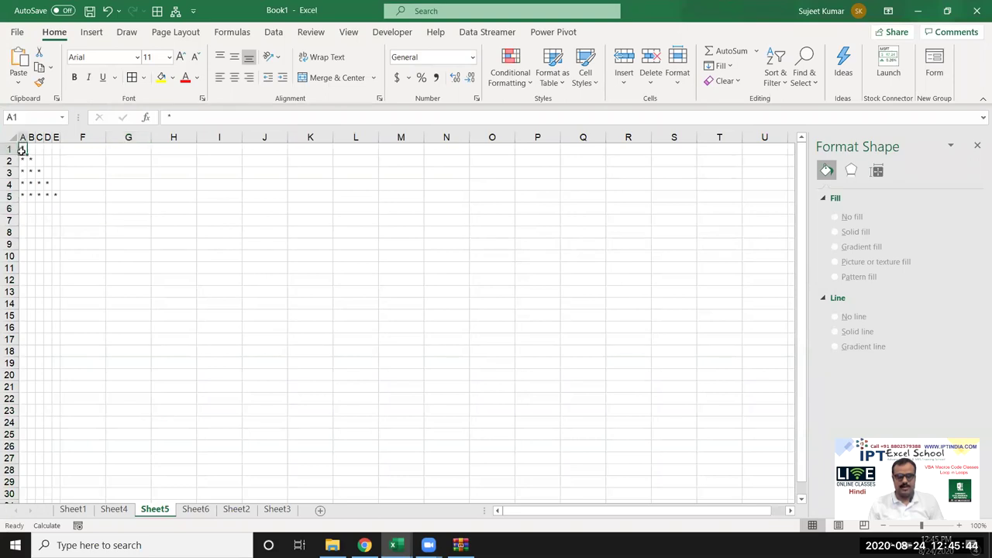
key("ctrl+c")
left_click(253, 151)
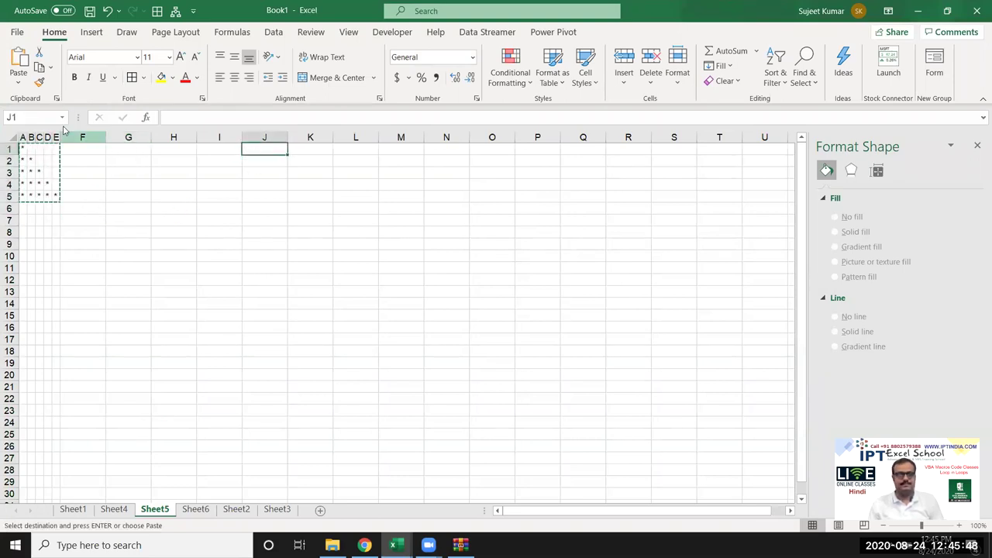
left_click(19, 82)
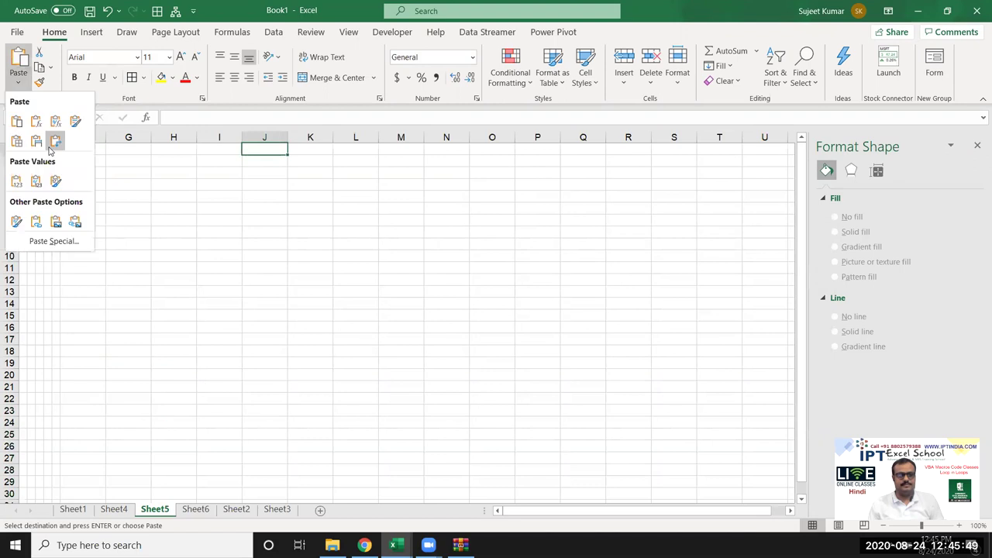
left_click(56, 223)
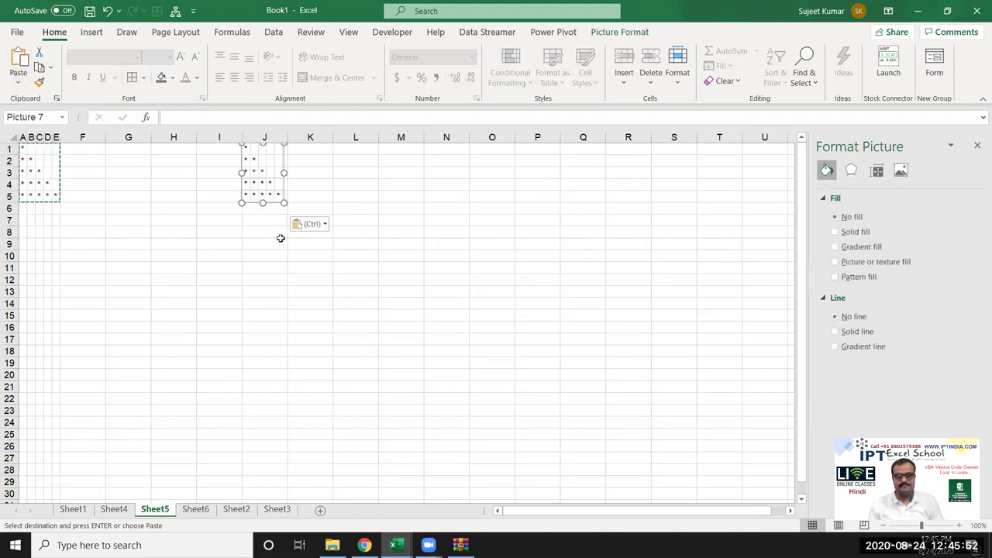
left_click_drag(264, 190, 319, 215)
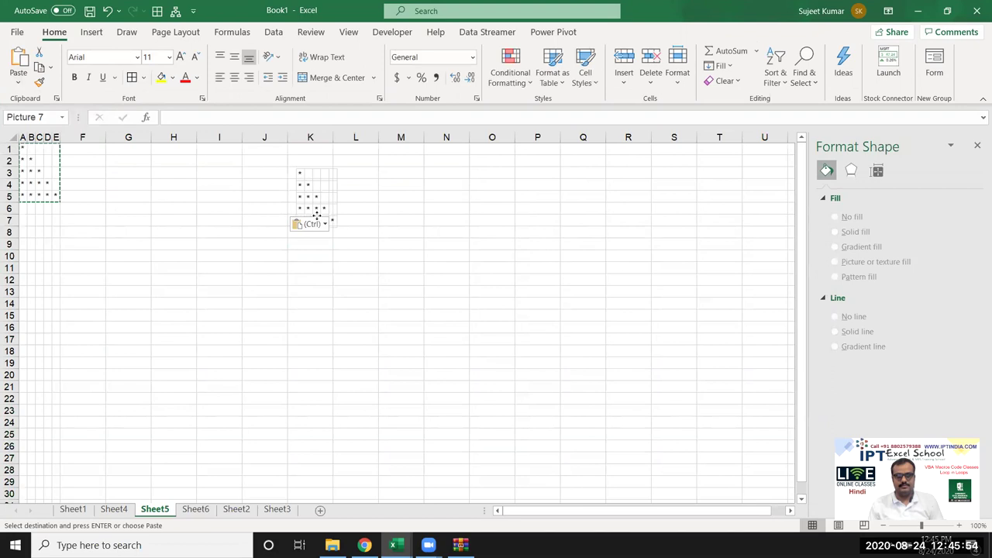
left_click(200, 230)
left_click_drag(59, 195, 4, 154)
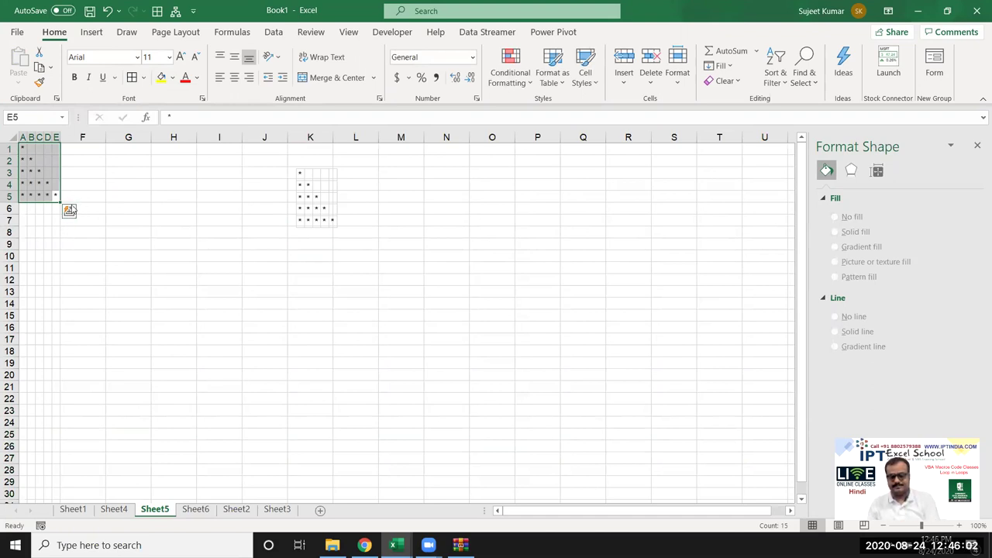
left_click(56, 234)
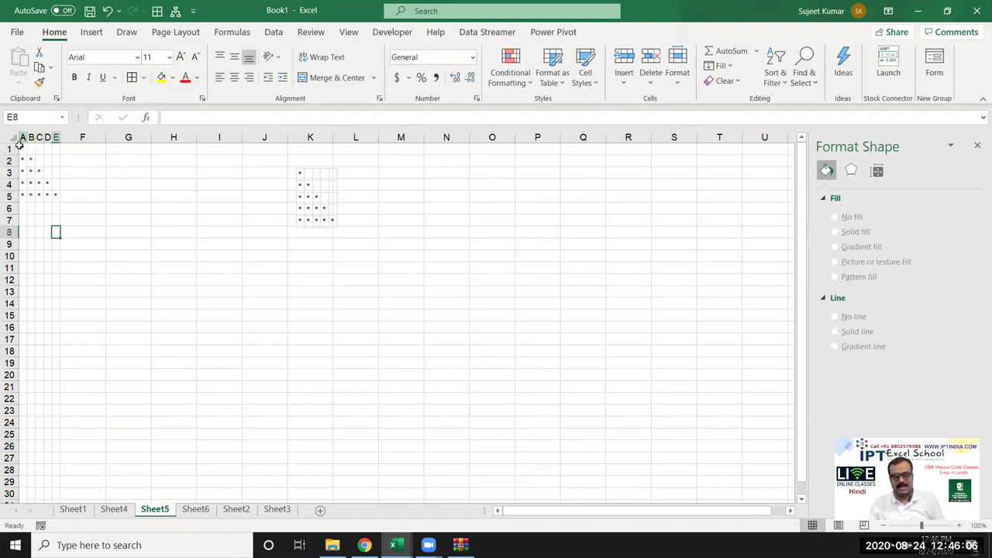
left_click_drag(21, 148, 62, 209)
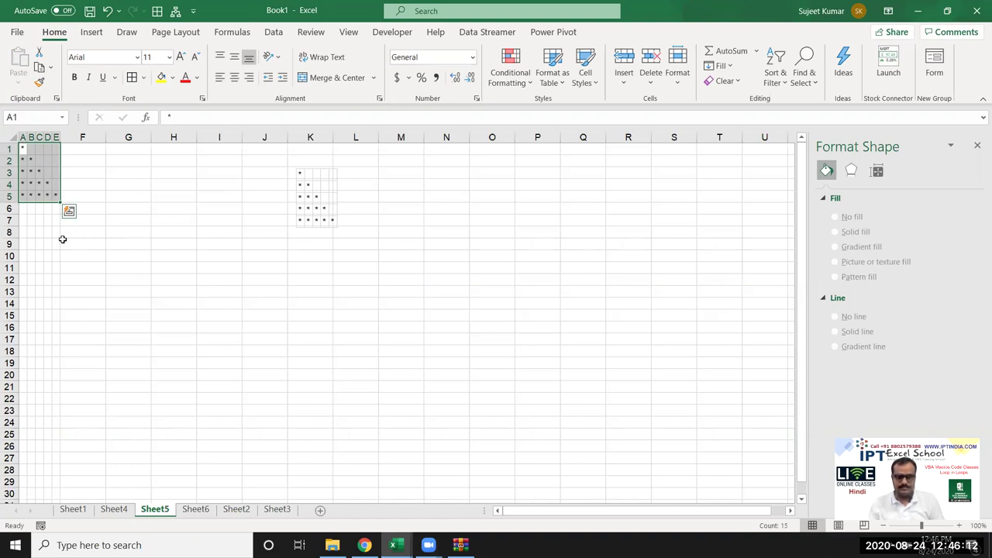
left_click(41, 239)
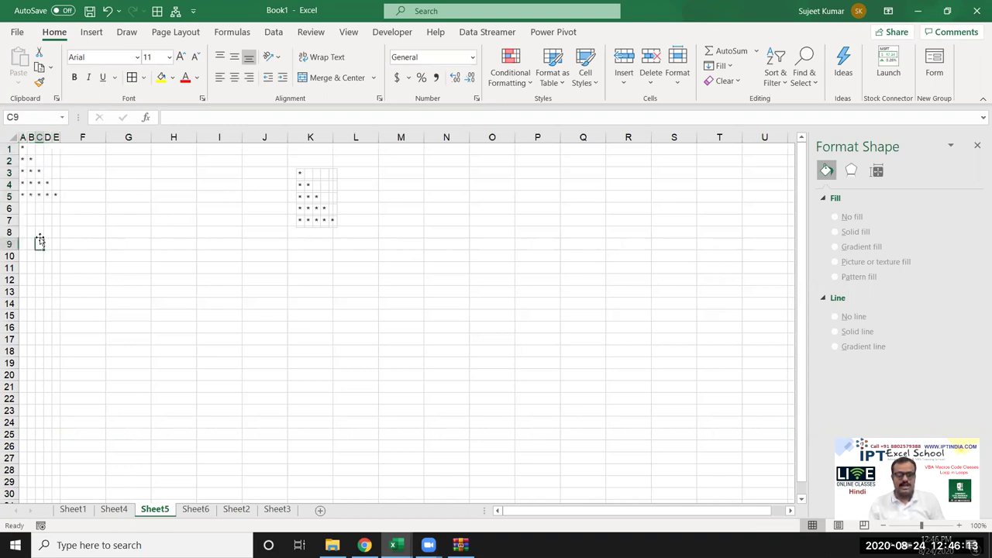
left_click(23, 150)
key("ctrl+shift+Down")
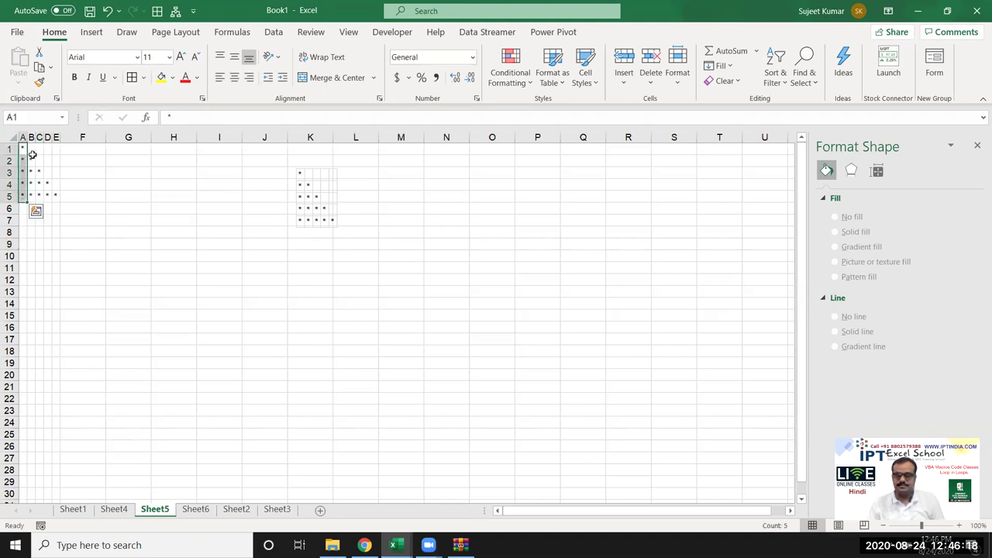
key("ctrl+shift+Up")
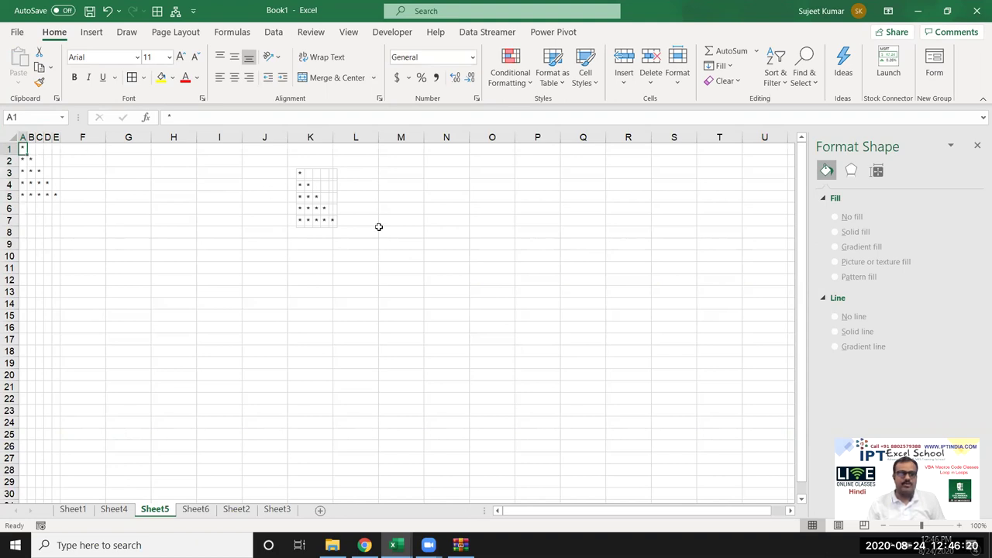
key("Down")
key("Right")
key("Down")
key("Left")
key("Right")
key("Down")
key("Left")
key("shift+Right")
key("shift+Right")
key("shift+Right")
key("Down")
key("shift+Right")
key("shift+Right")
key("shift+Right")
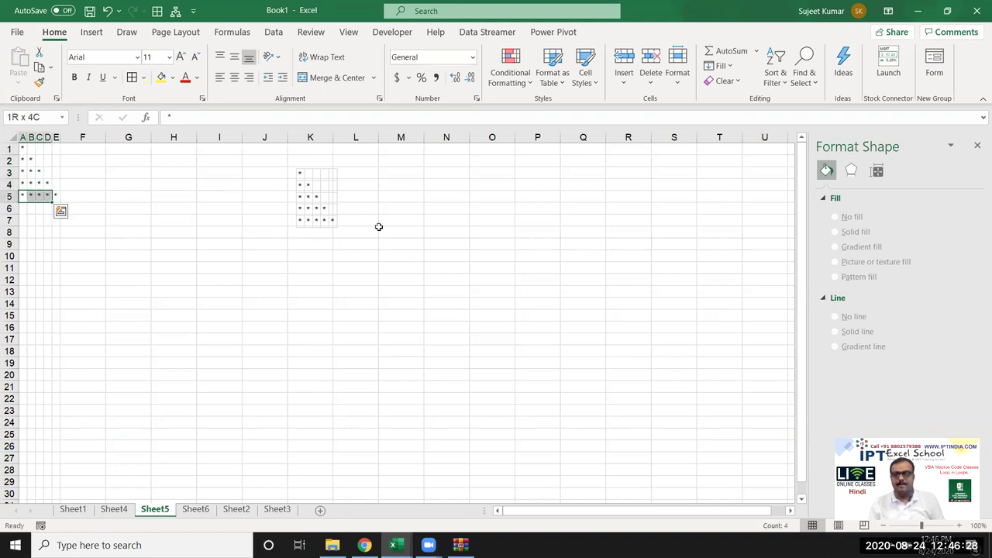
key("shift+Right")
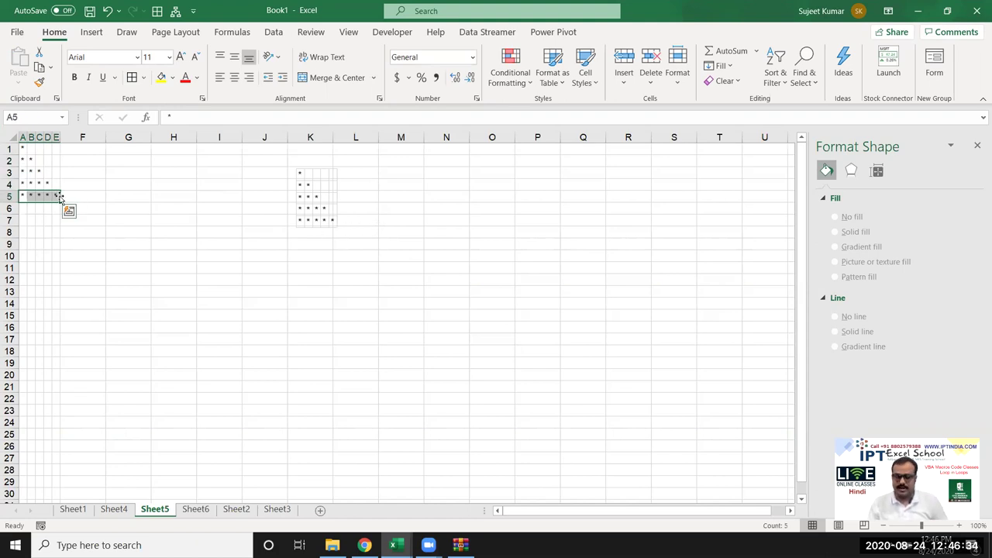
mouse_move(59, 198)
left_mouse_down()
mouse_move(45, 233)
mouse_move(59, 194)
mouse_move(7, 147)
left_mouse_up()
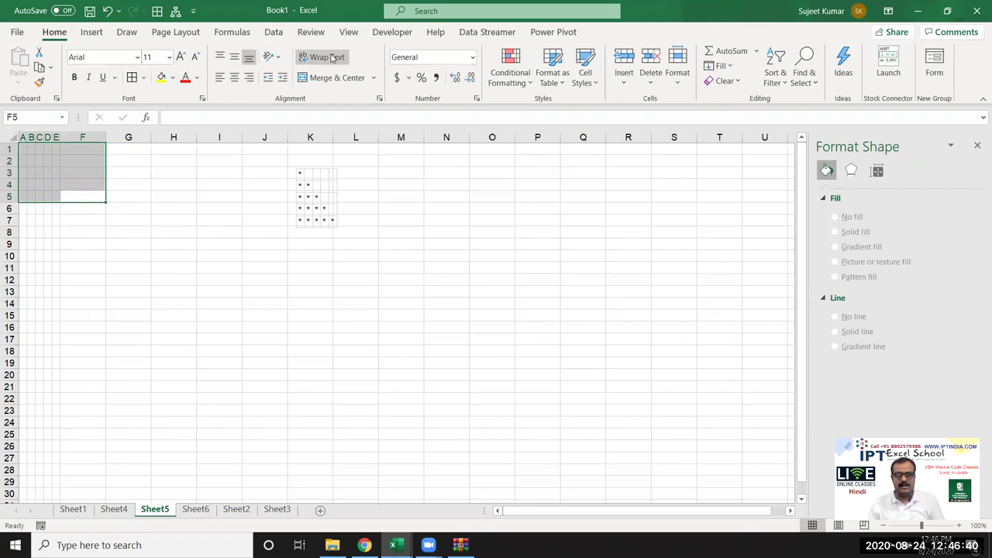
- Select the Book1 project in the VBA editor and insert a new Module1
left_click(401, 37)
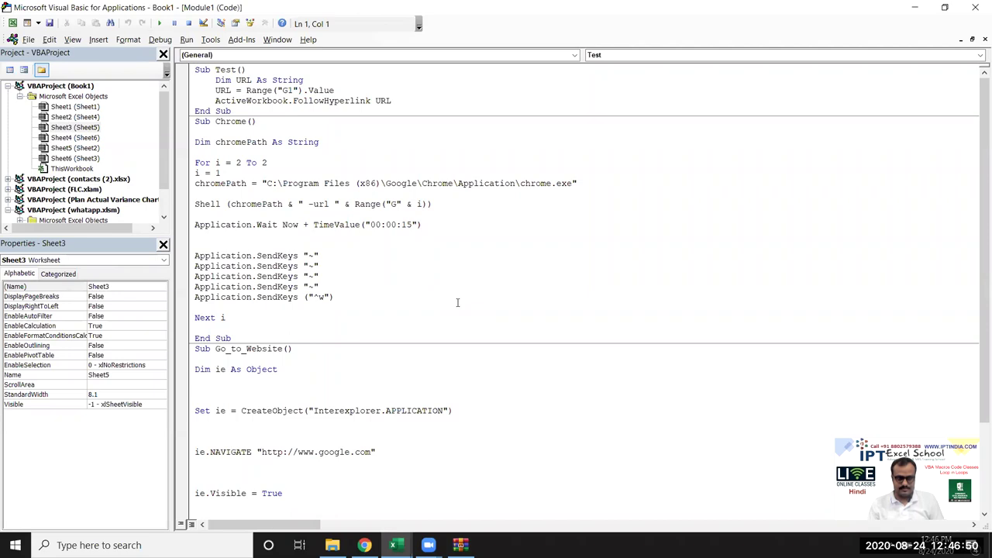
scroll(458, 302, "down", 4)
scroll(457, 303, "up", 4)
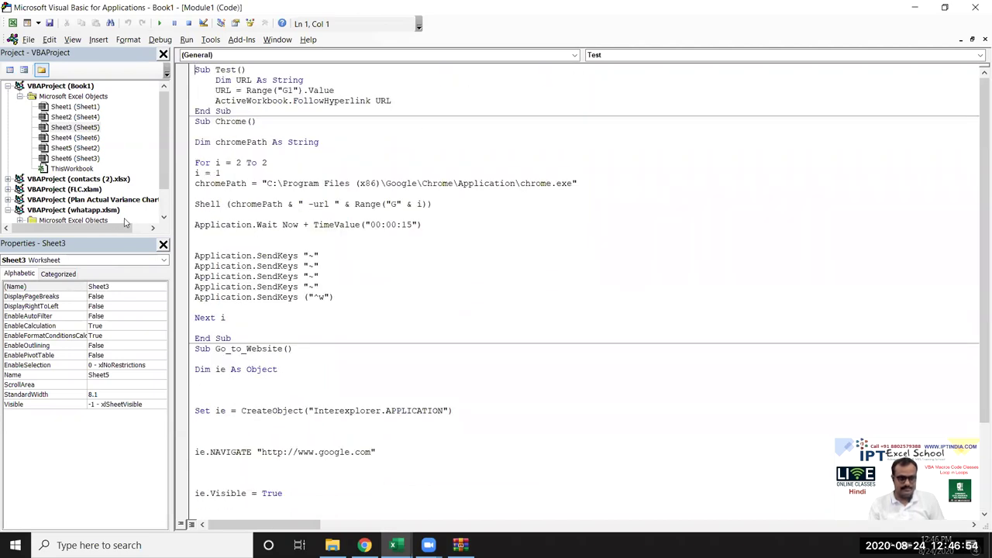
key("alt+F11")
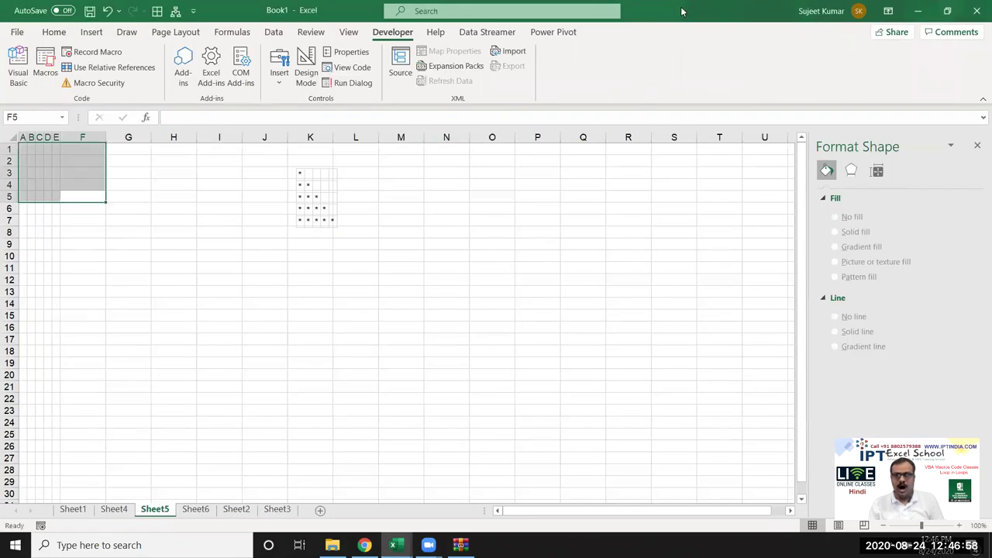
key("alt+F11")
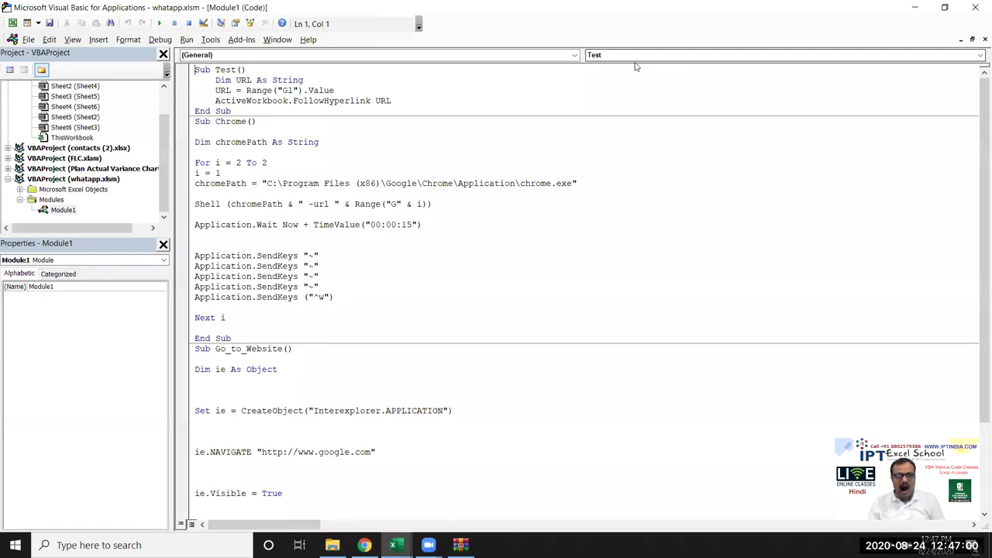
scroll(91, 118, "up", 1)
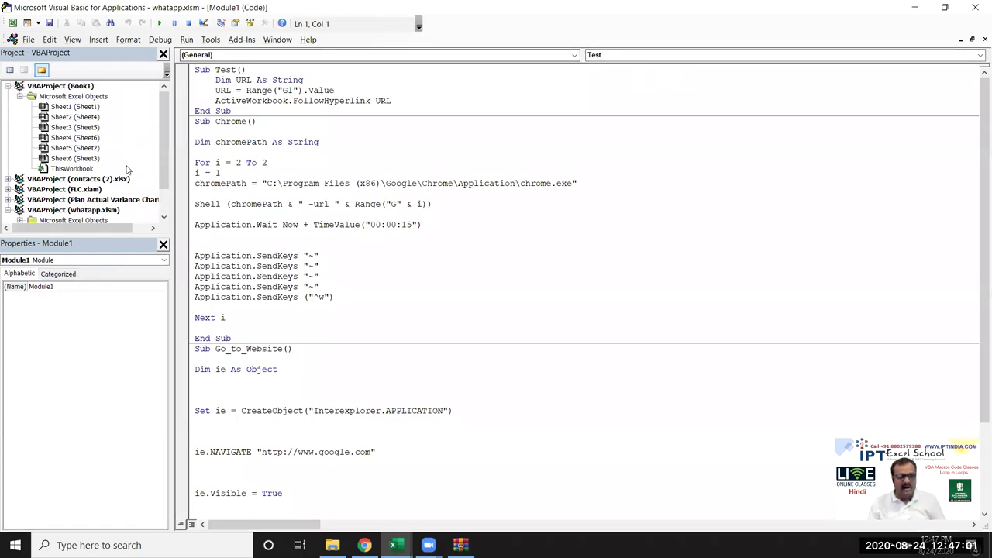
left_click(81, 107)
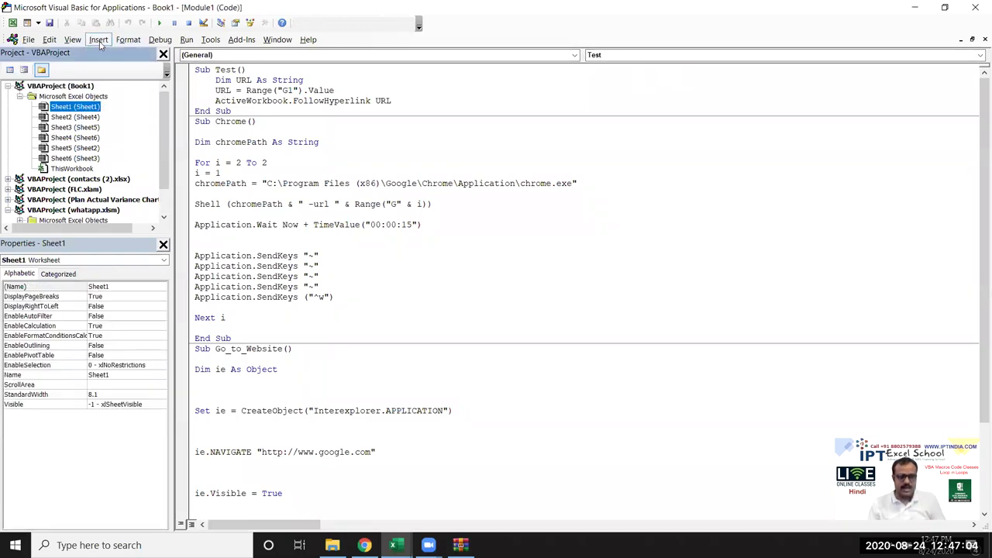
left_click(99, 39)
left_click(117, 82)
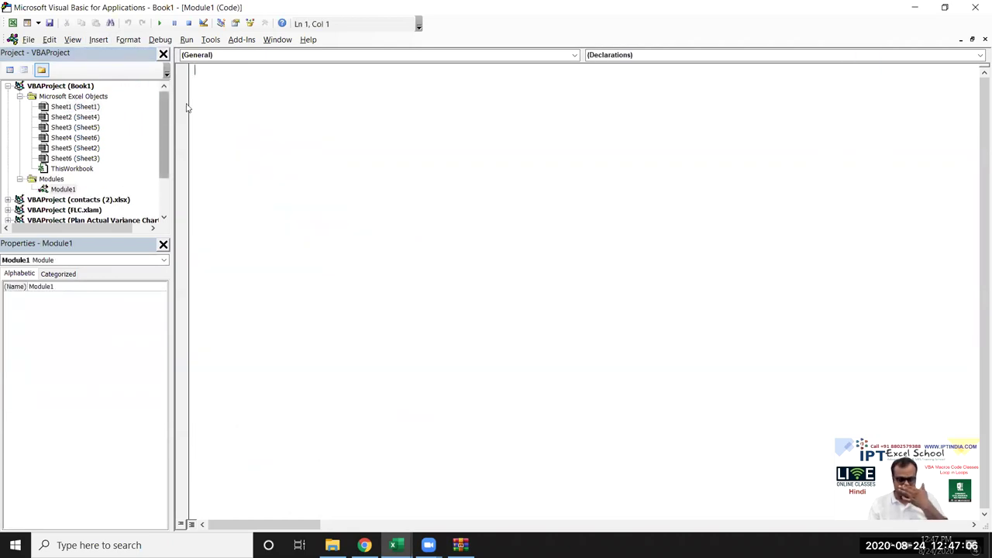
- Start the LOOP_1 procedure with an outer For i = 1 To 5 loop
type("sulo")
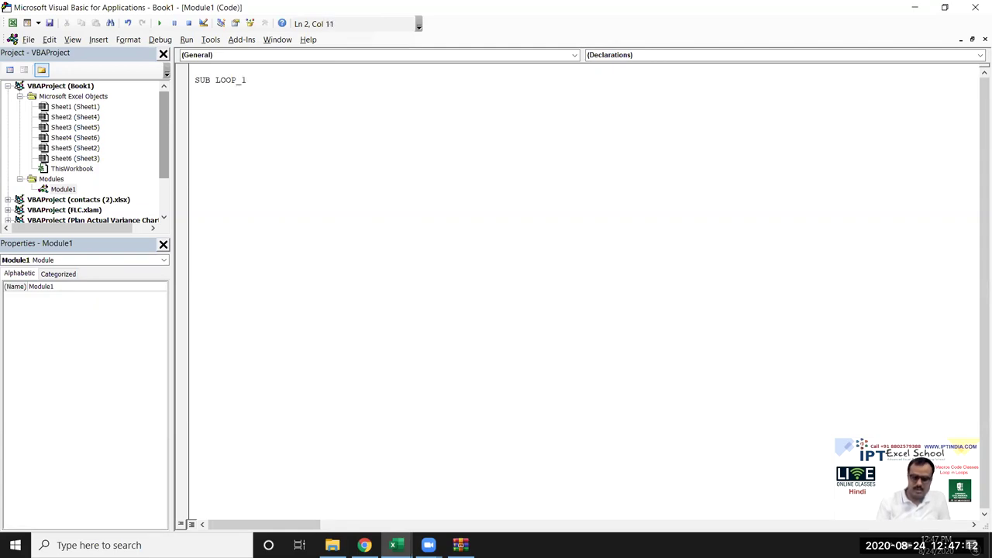
key("Return")
key("Return")
key("Return")
key("Up")
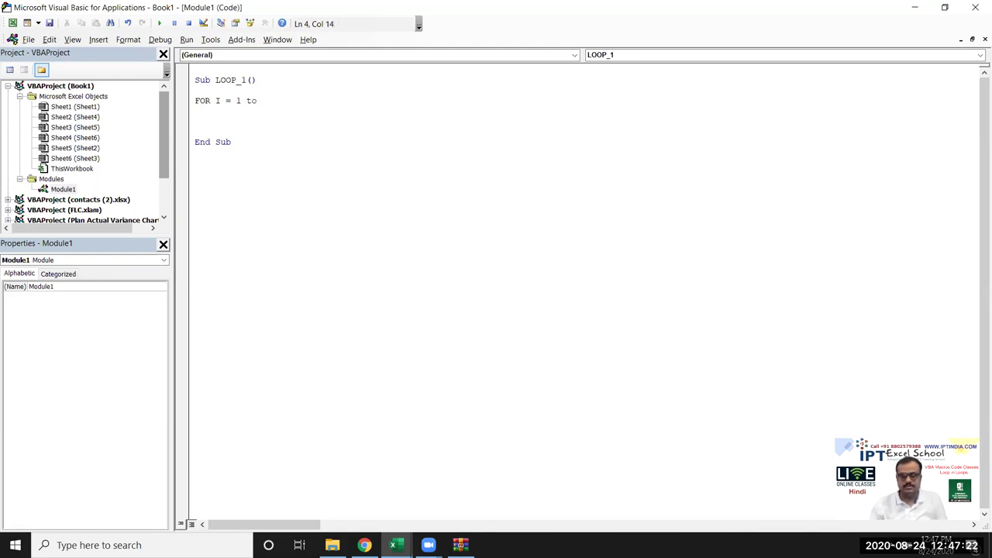
key("Return")
key("Return")
key("Return")
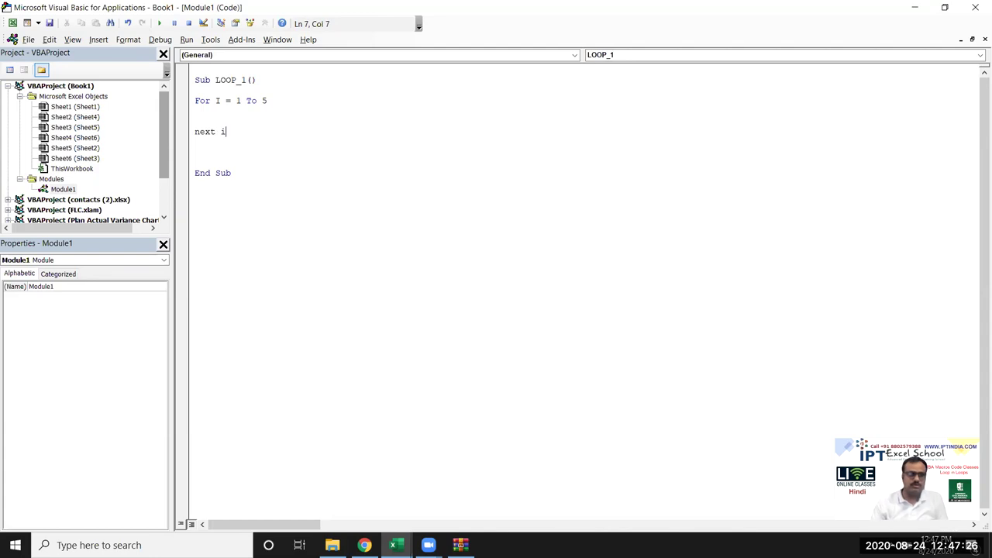
key("Return")
key("Return")
key("Up")
key("Return")
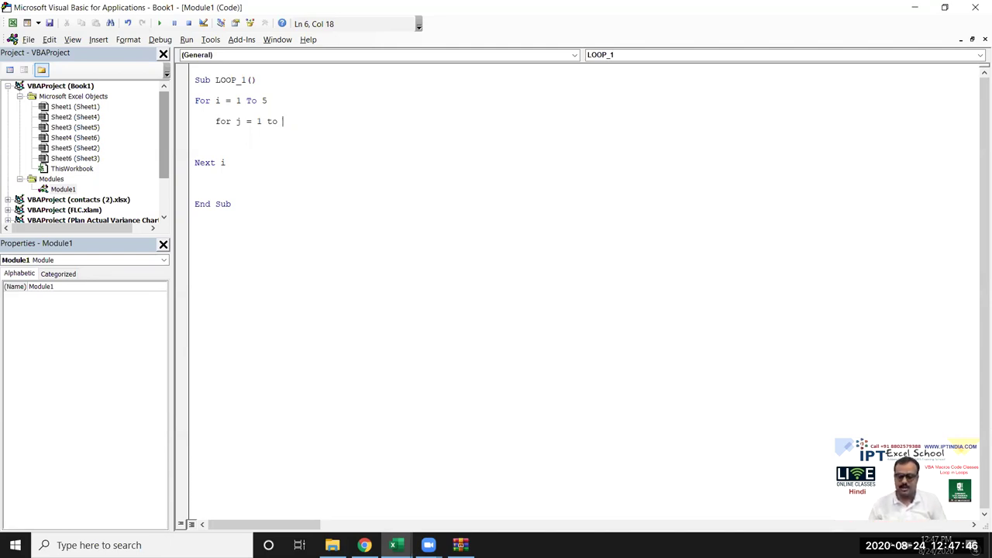
- Add the inner For j = 1 To i loop writing Cells(i, j).Value = "*", then return to Excel
key("Return")
key("Return")
key("Return")
type("next j")
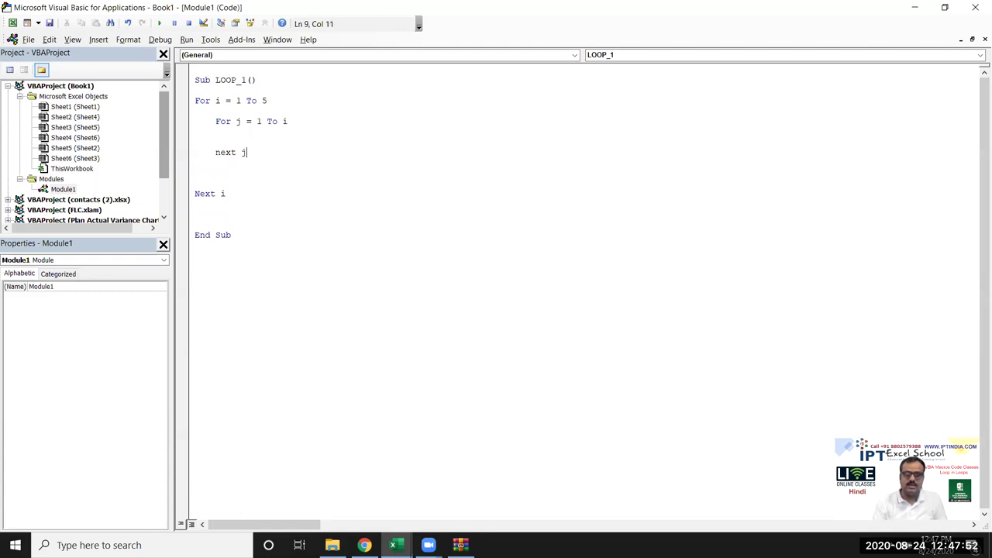
key("Up")
key("Return")
key("Up")
type("ells(")
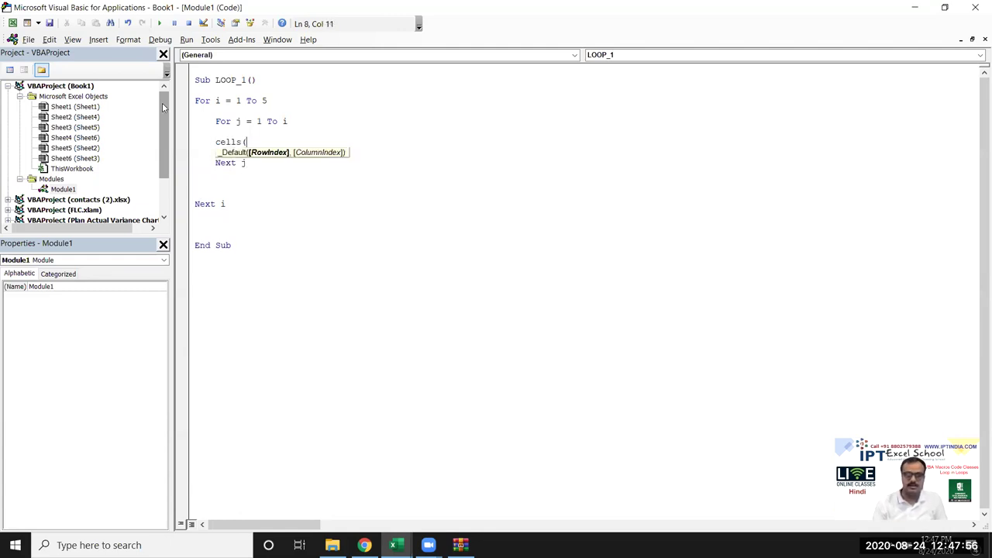
type("i,j).value = \"")
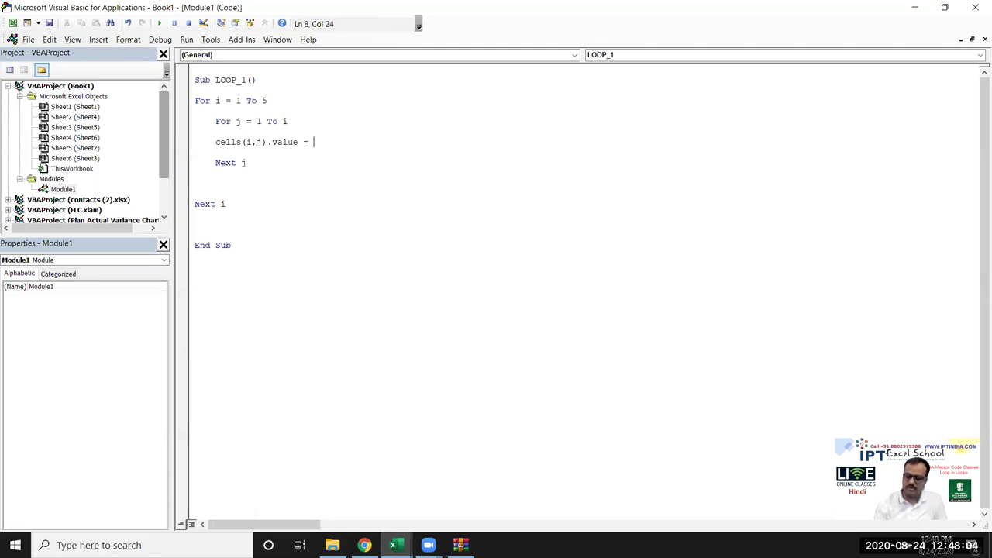
type("*")
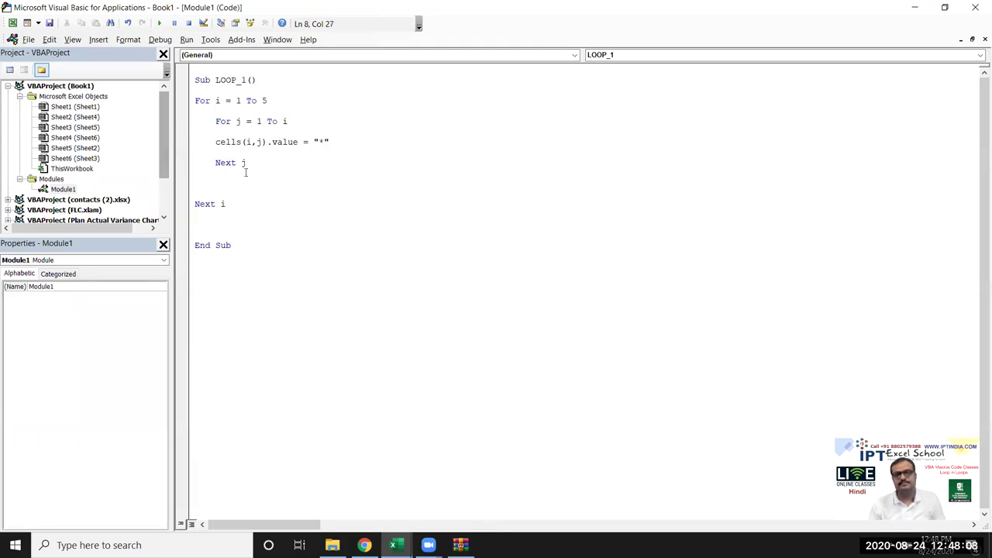
left_click(221, 189)
key("alt+F11")
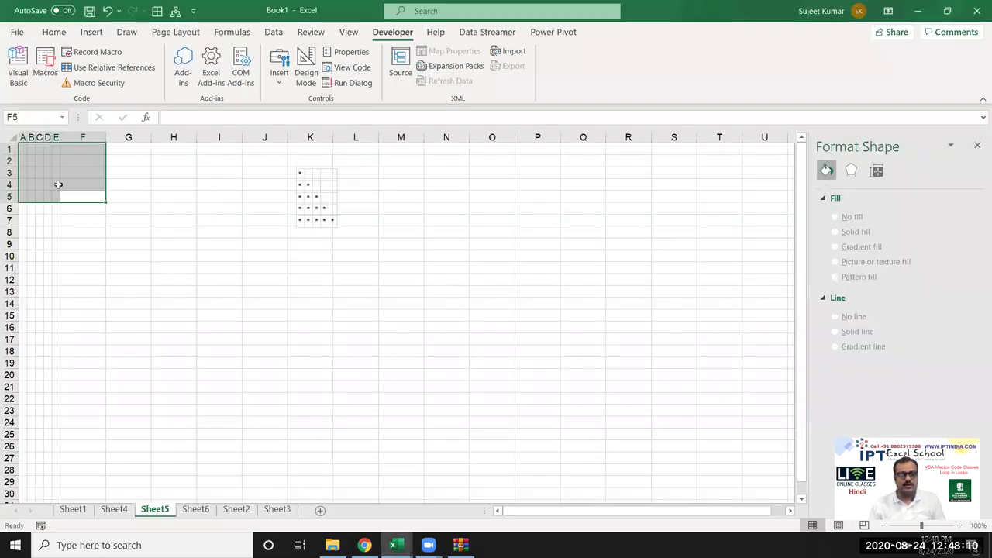
left_click(46, 151)
left_click(45, 66)
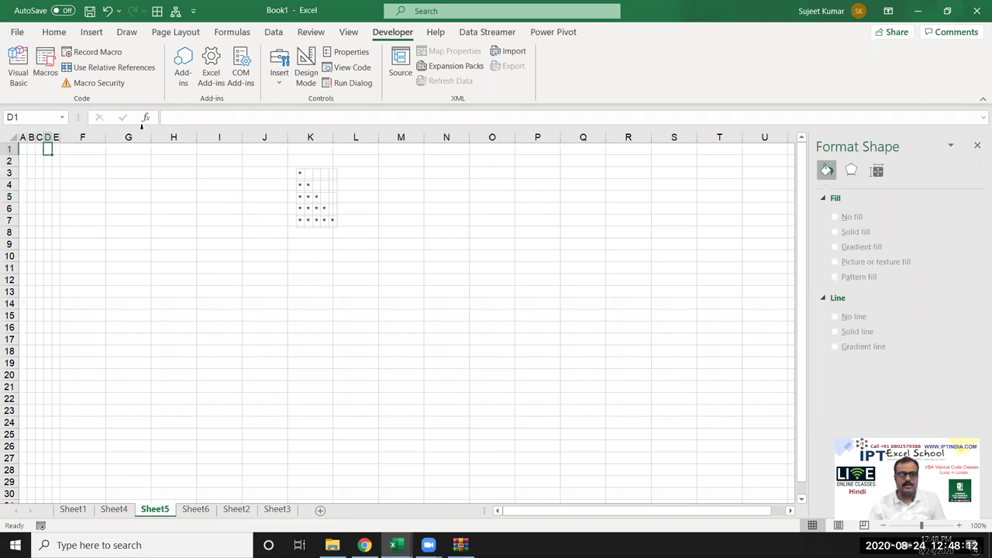
left_click(413, 245)
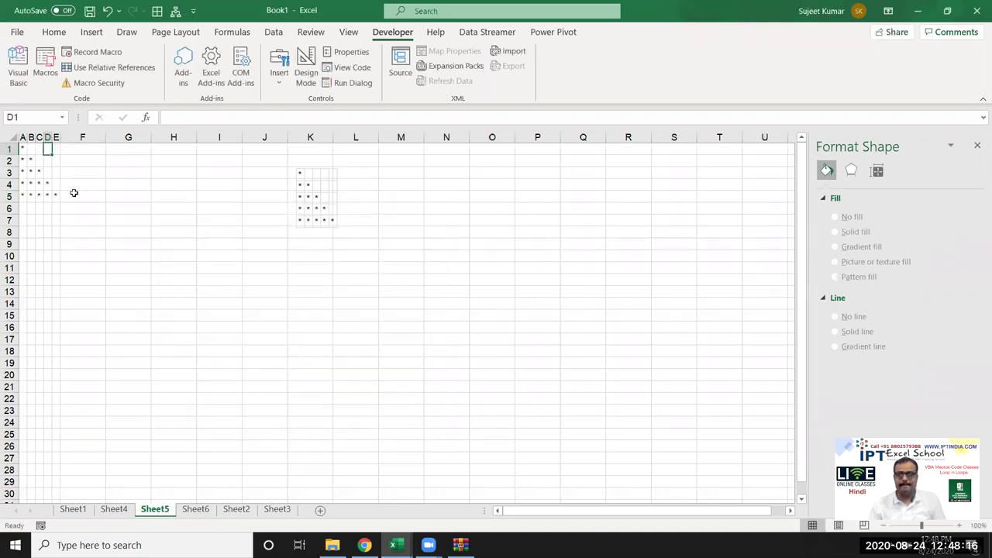
left_click_drag(75, 194, 7, 146)
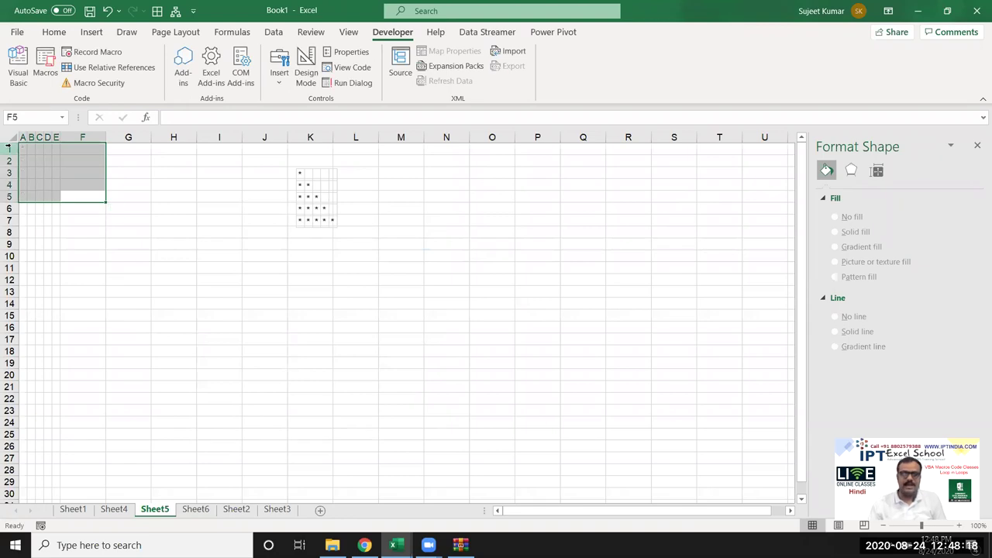
key("alt+F11")
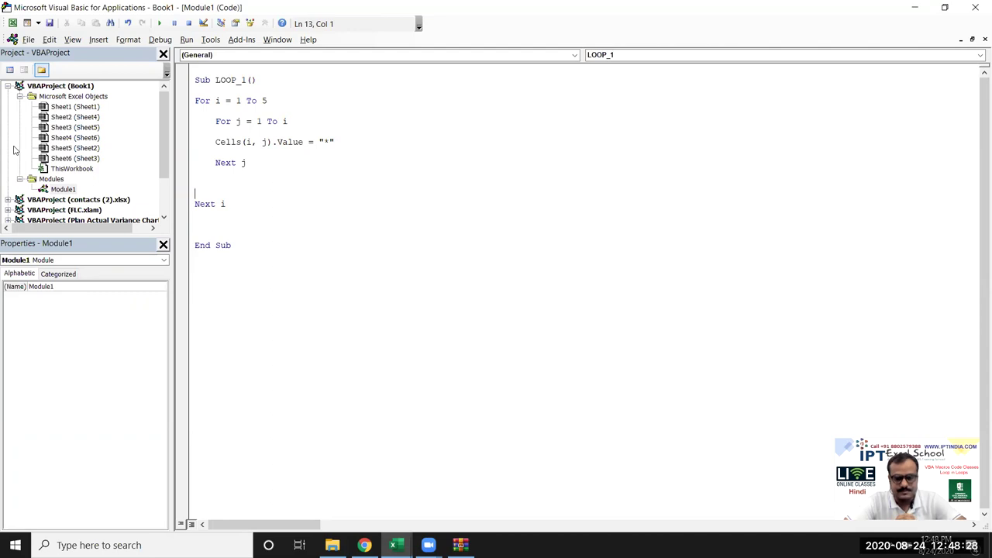
left_click(206, 137)
double_click(206, 137)
key("alt+F11")
left_click(237, 230)
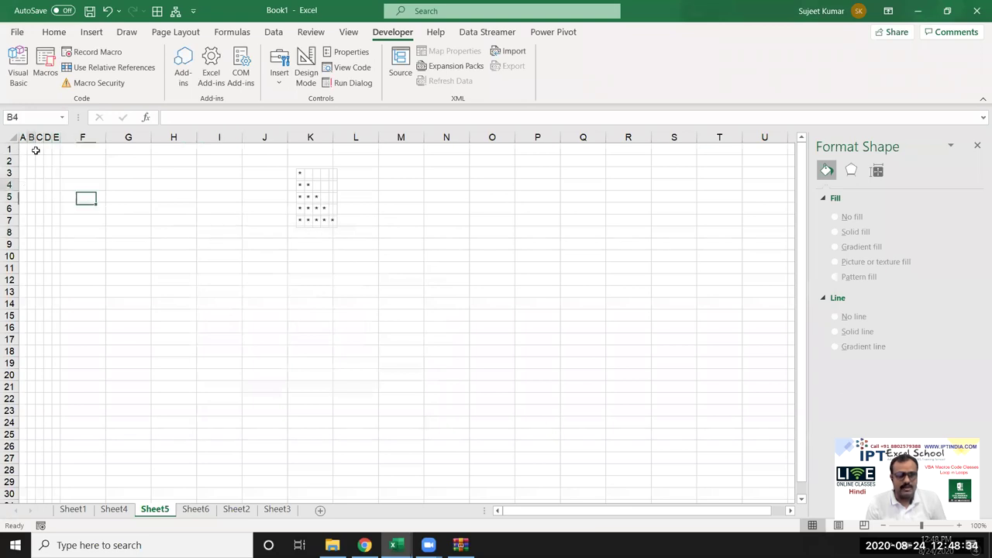
- Run LOOP_1 from the Macros list and move the star-triangle picture to column P
left_click(45, 67)
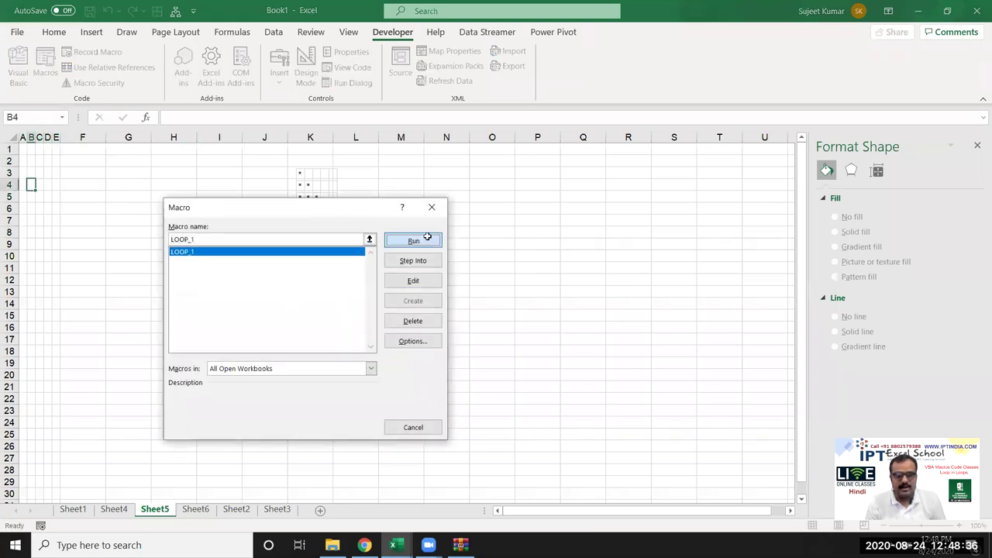
left_click(425, 239)
mouse_move(23, 149)
left_mouse_down()
mouse_move(27, 190)
mouse_move(56, 196)
left_mouse_up()
left_click_drag(301, 196, 535, 195)
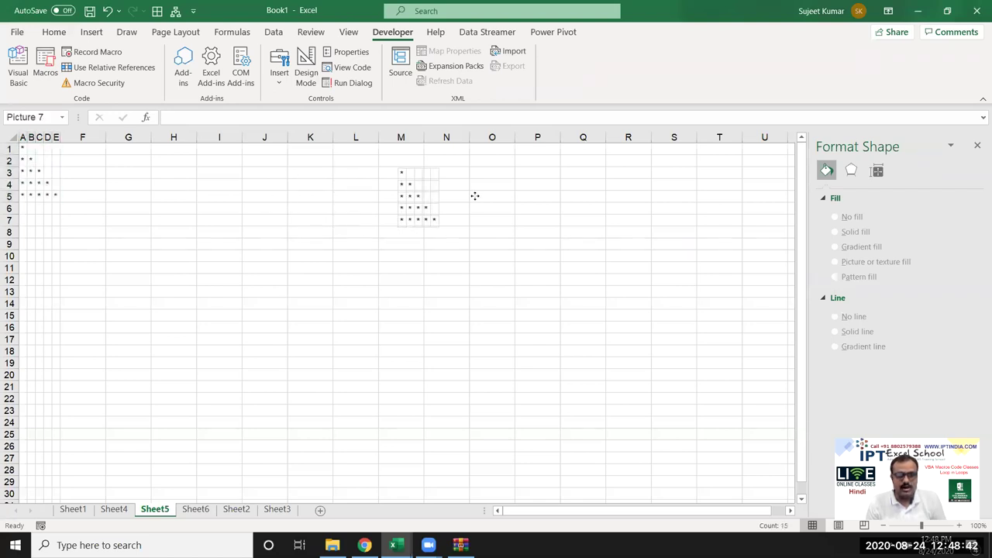
- Move the star triangle from A1:E5 to F1:J5
left_click_drag(23, 148, 66, 194)
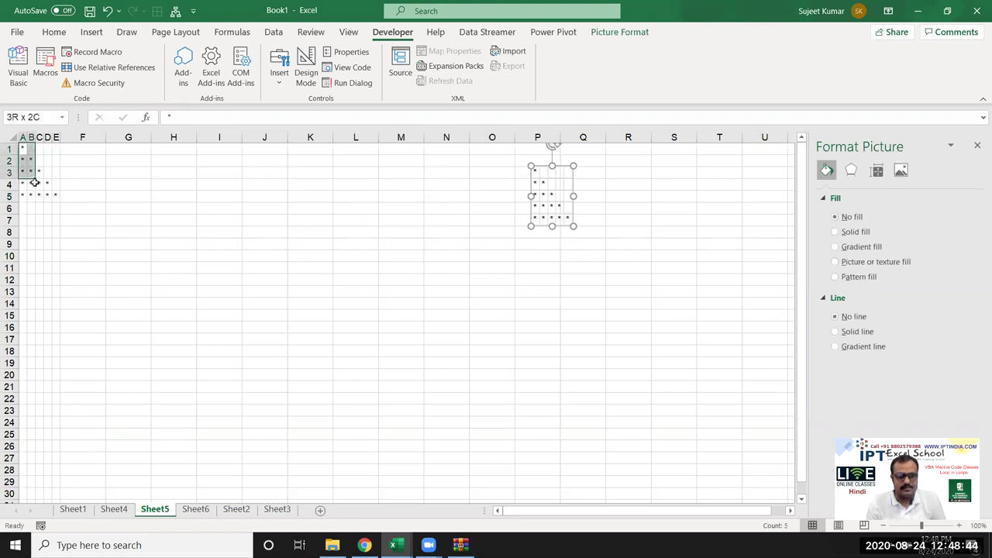
key("ctrl+c")
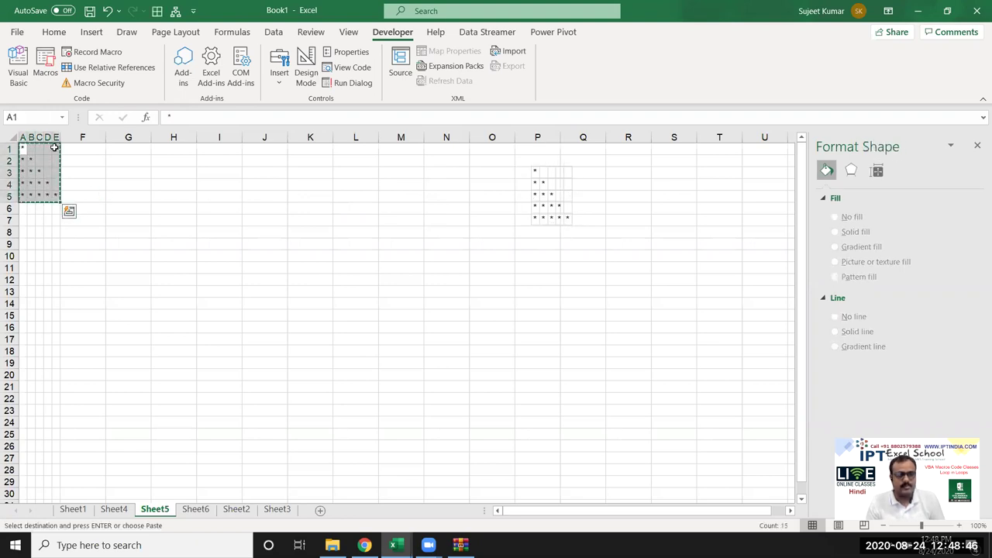
left_click(81, 148)
key("ctrl+v")
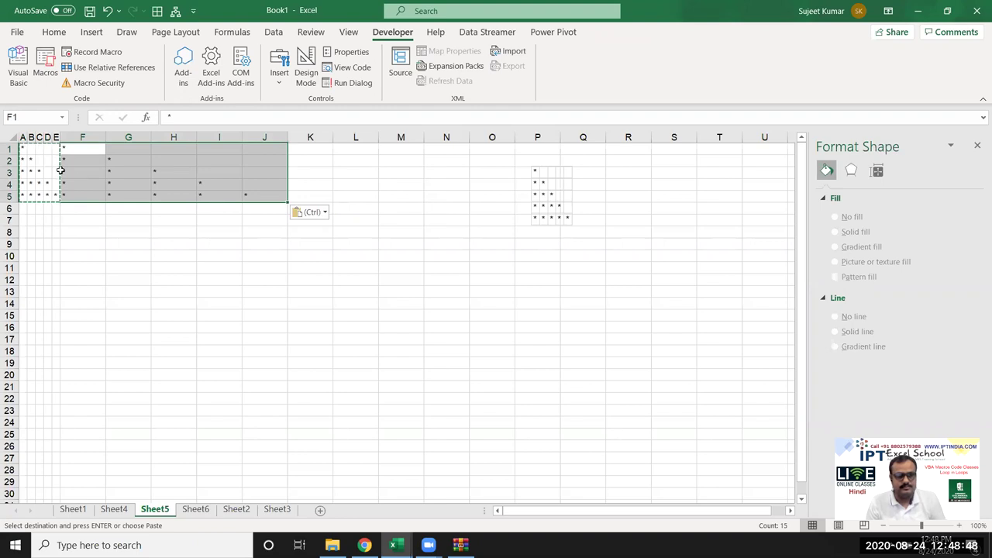
key("Escape")
- Autofit columns F to J to the stars and shift the triangle picture further right
mouse_move(55, 138)
left_mouse_down()
mouse_move(22, 137)
mouse_move(283, 140)
left_mouse_up()
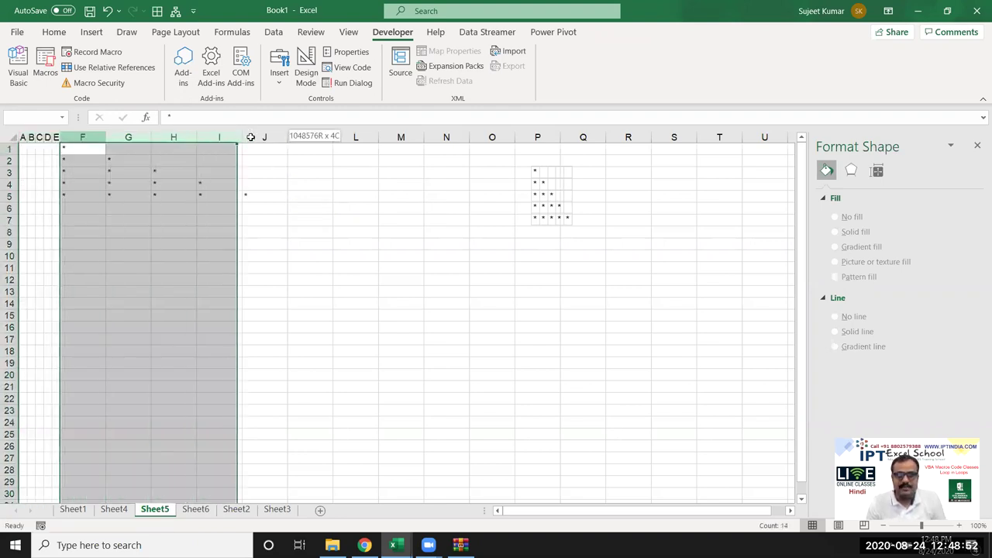
double_click(284, 140)
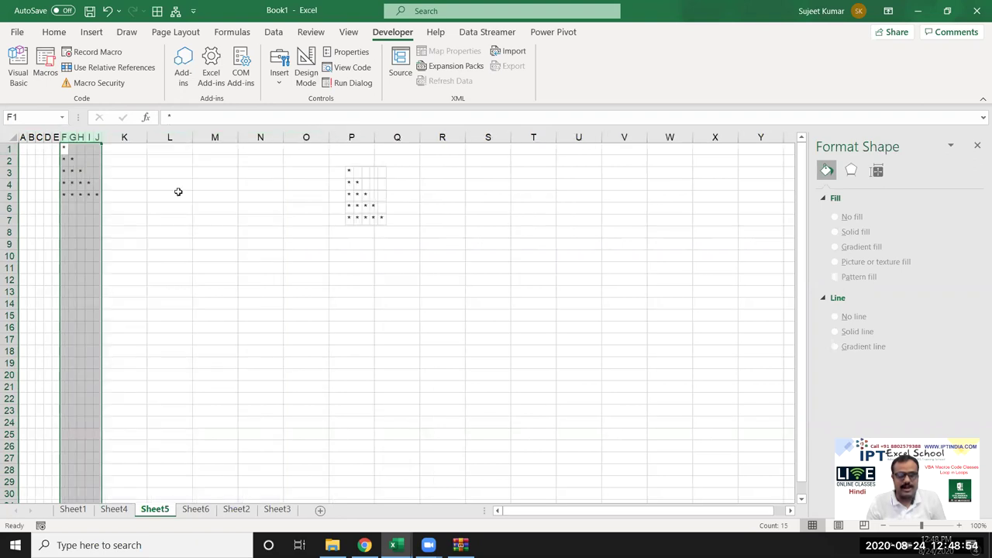
left_click(175, 194)
mouse_move(355, 202)
left_mouse_down()
mouse_move(453, 195)
mouse_move(348, 190)
mouse_move(421, 199)
left_mouse_up()
left_click(296, 255)
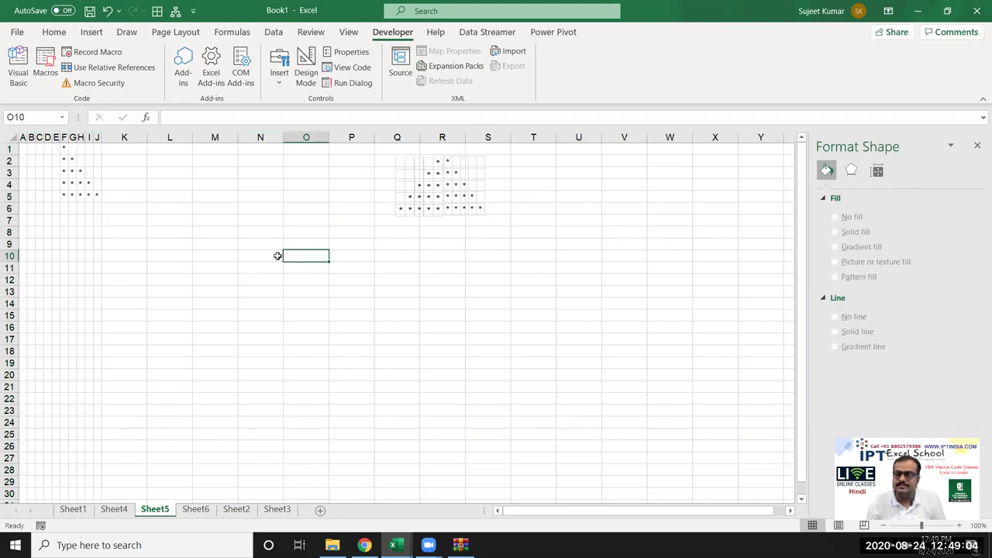
left_click_drag(96, 195, 60, 147)
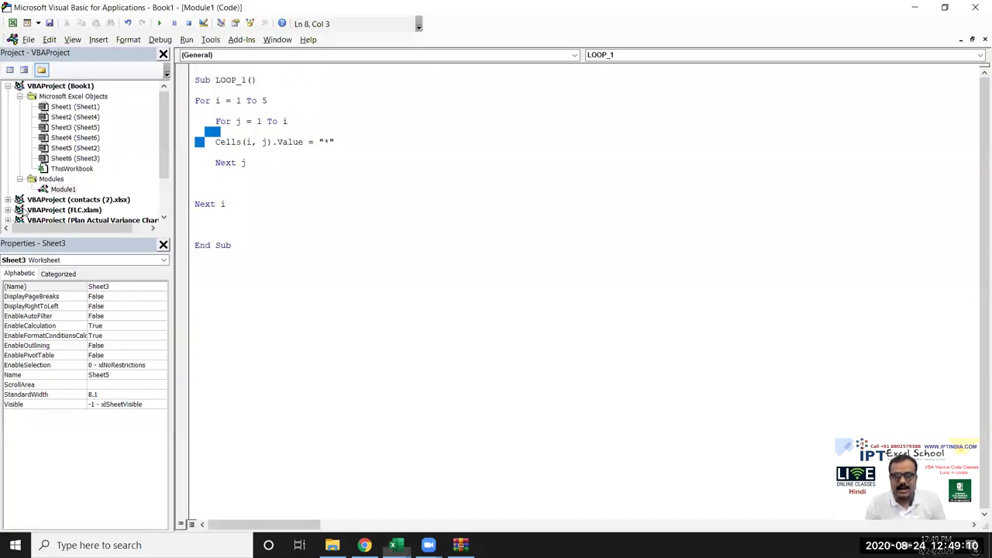
- Edit LOOP_1's Cells line to use j+5 so the stars land in columns F–J
key("alt+F11")
left_click(266, 143)
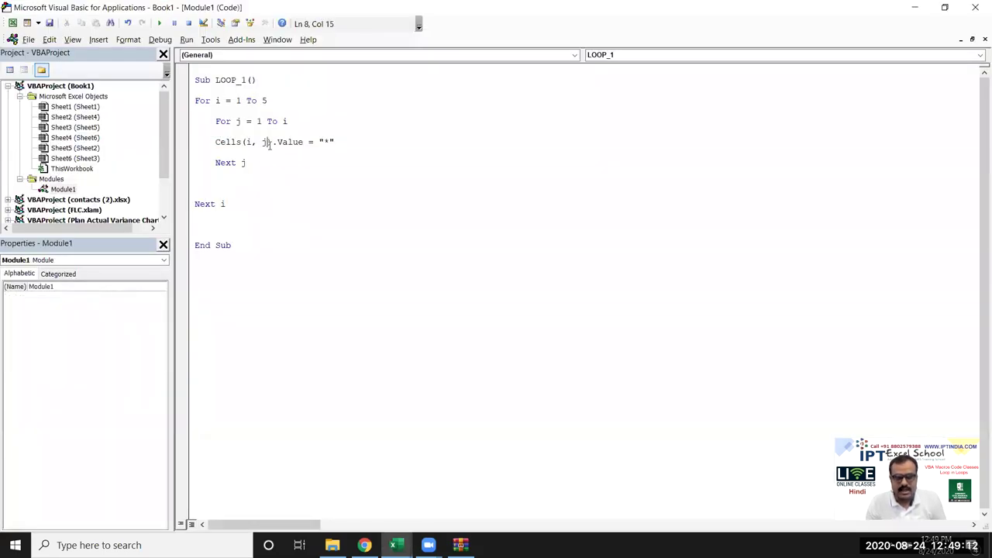
type("5")
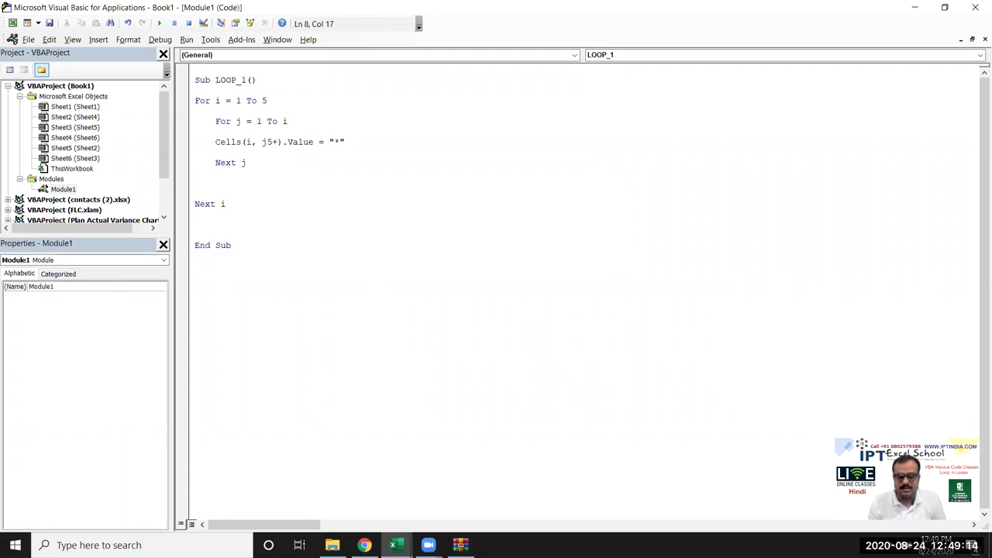
key("BackSpace")
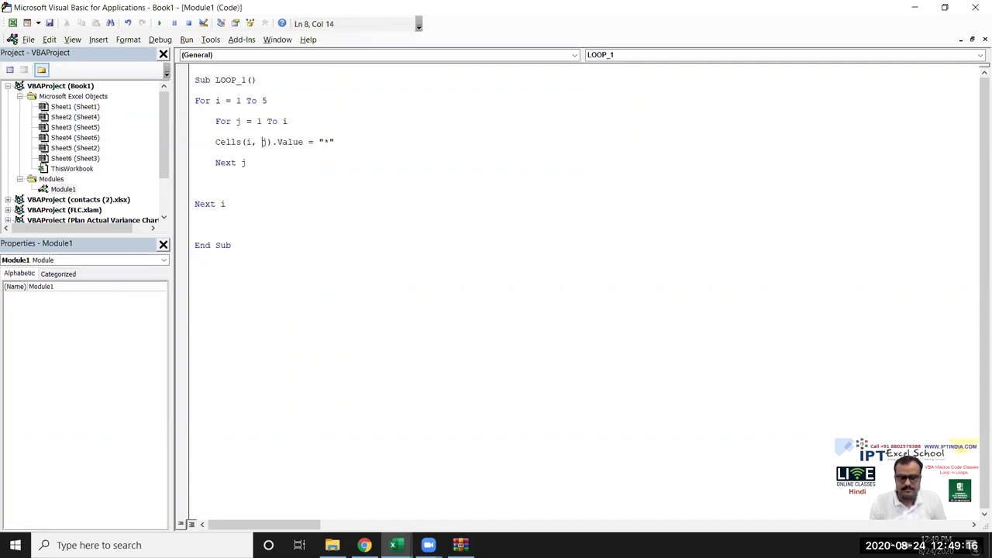
type("+5")
left_click(303, 163)
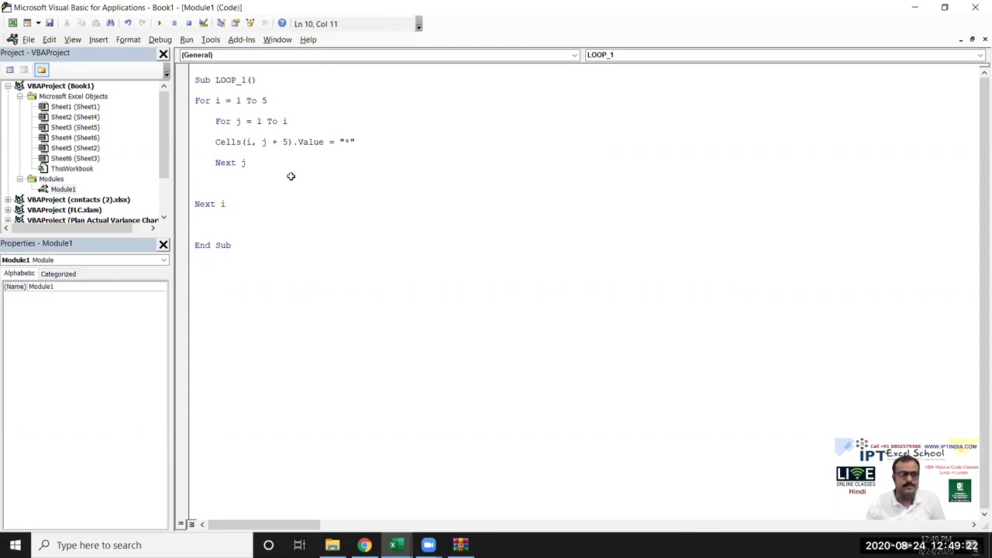
- Run LOOP_1 to draw the star triangle, then clear the stars from F1:J5
key("alt+F11")
left_click(45, 66)
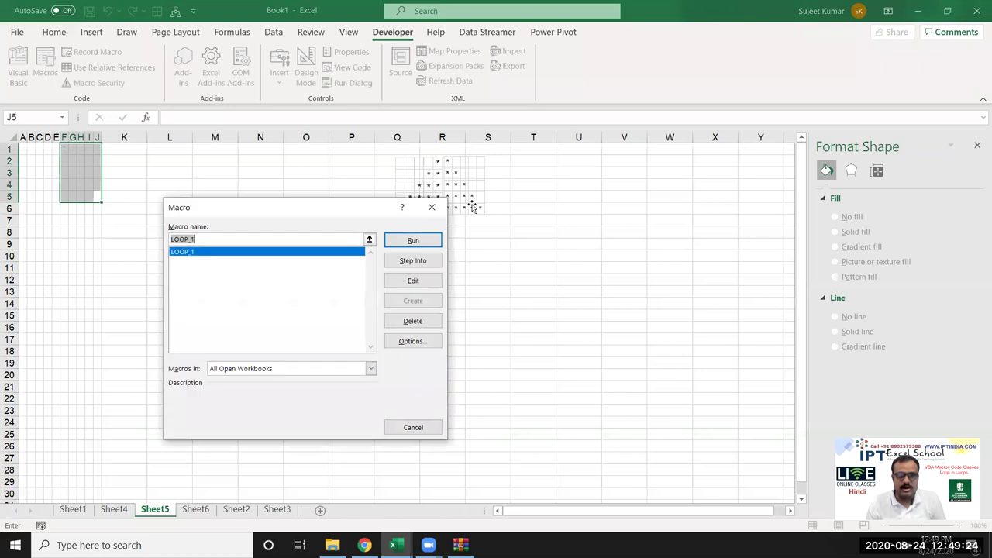
left_click(428, 242)
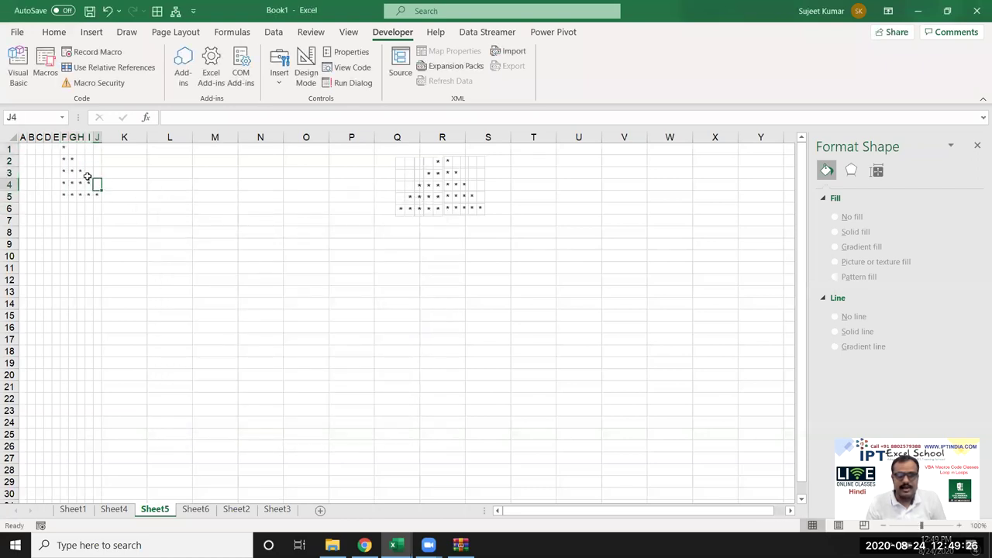
left_click_drag(64, 148, 97, 191)
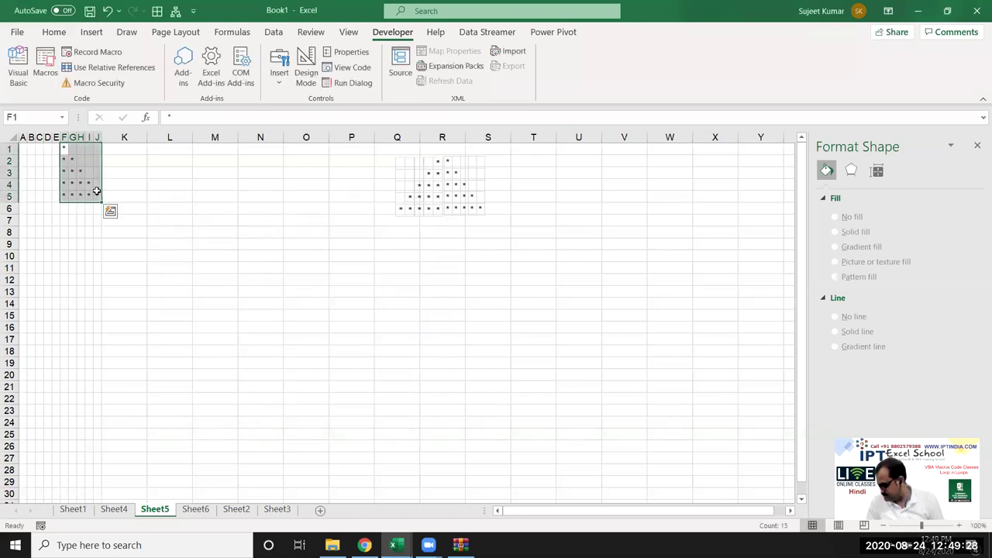
key("Delete")
- Review the LOOP_1 code, then drag the triangle picture left into columns P–Q
key("alt+F11")
left_click_drag(196, 256, 198, 71)
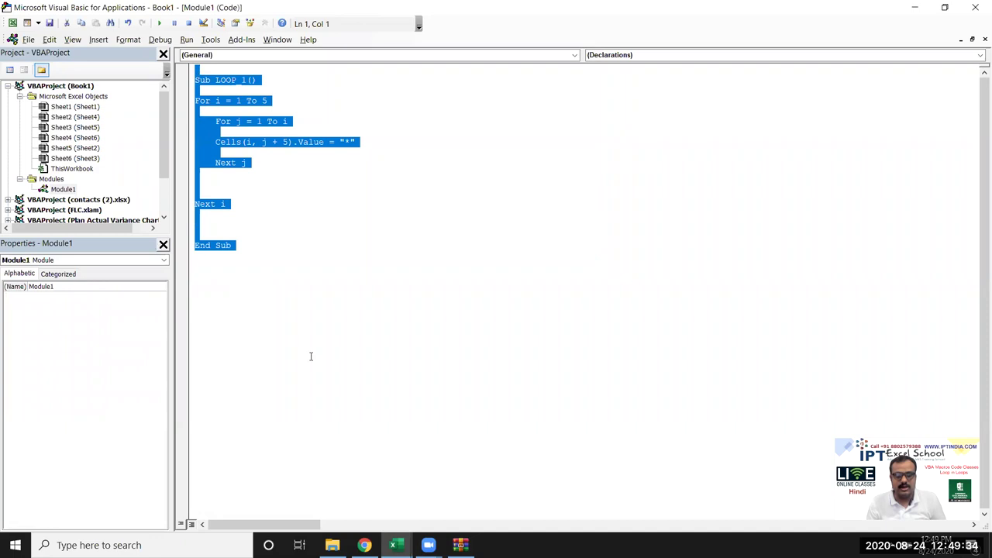
left_click(311, 355)
key("alt+F11")
left_click_drag(424, 200, 382, 190)
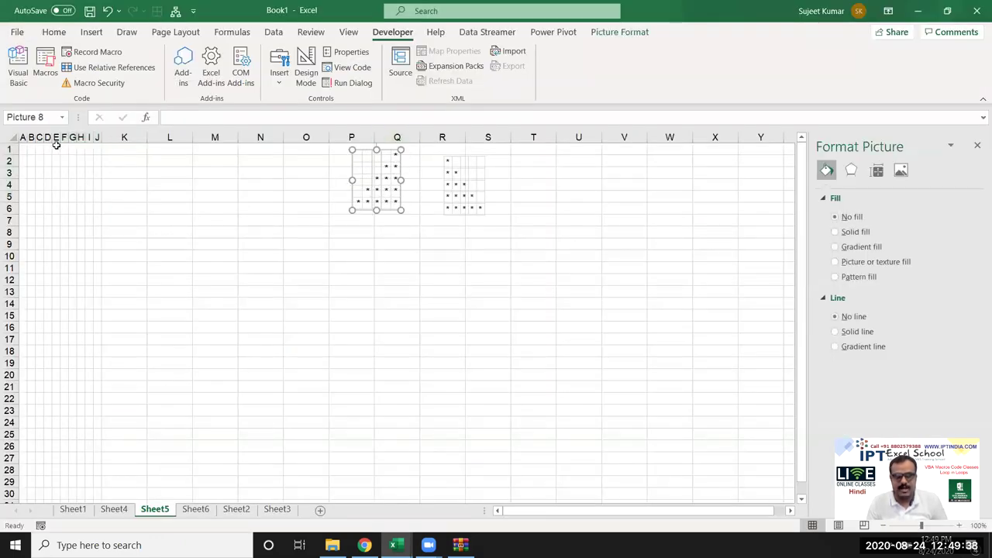
left_click_drag(57, 145, 5, 219)
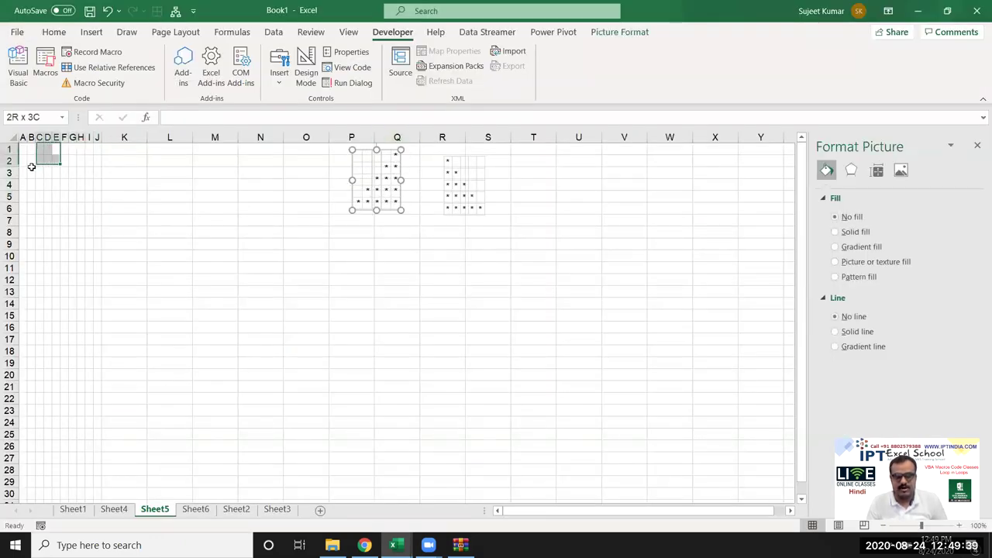
left_click(377, 267)
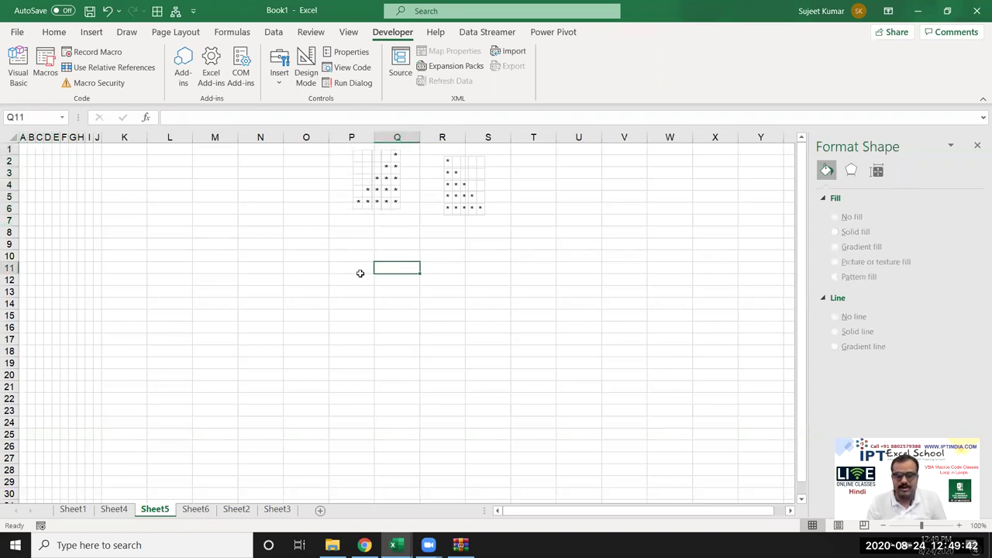
key("alt+F11")
- Create the loop_2 procedure with an outer For i = 1 To 5 loop and its Next
type("soo_")
key("Return")
key("Return")
key("Return")
key("Return")
key("Return")
type("for ")
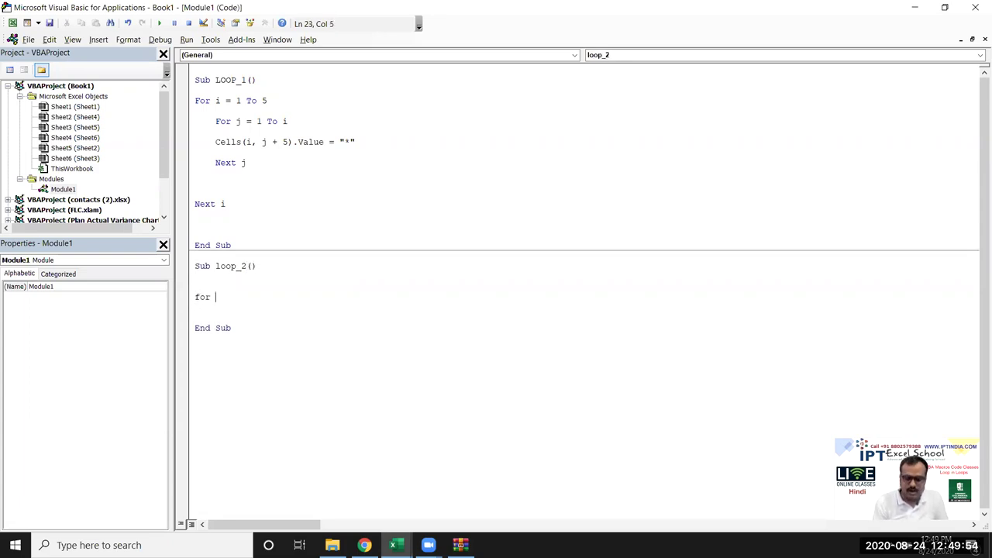
type("i = 1 to 5")
key("Return")
key("Return")
type("next")
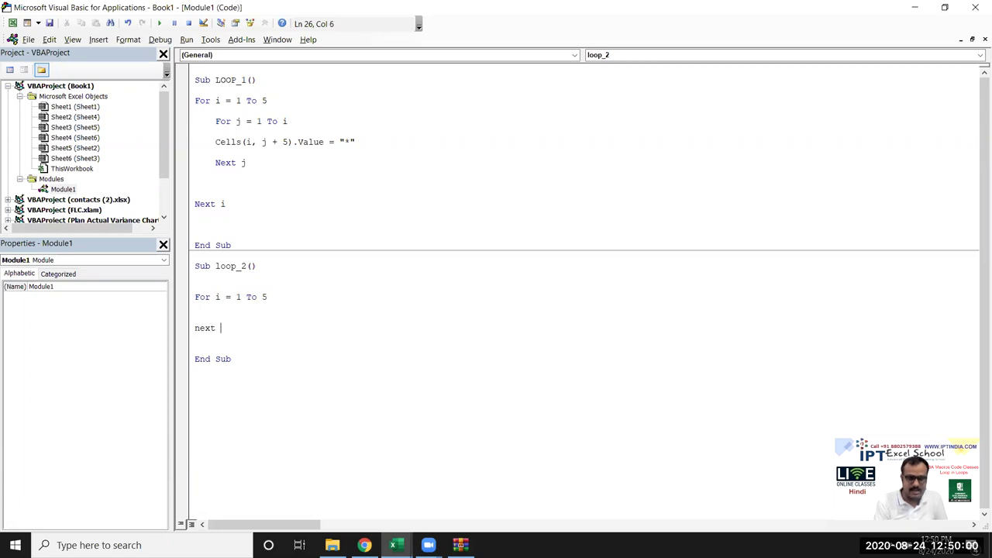
key("Return")
key("Return")
key("Return")
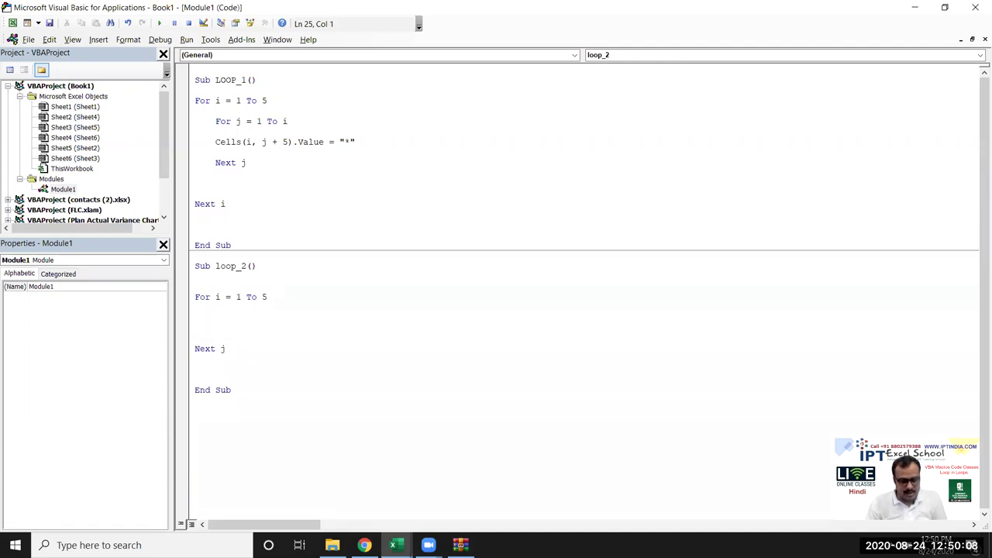
type("cell")
- Add the inner For j = 1 To i loop writing Cells(i, 6 - j).Value = "*"
key("BackSpace")
key("BackSpace")
key("BackSpace")
type("for ")
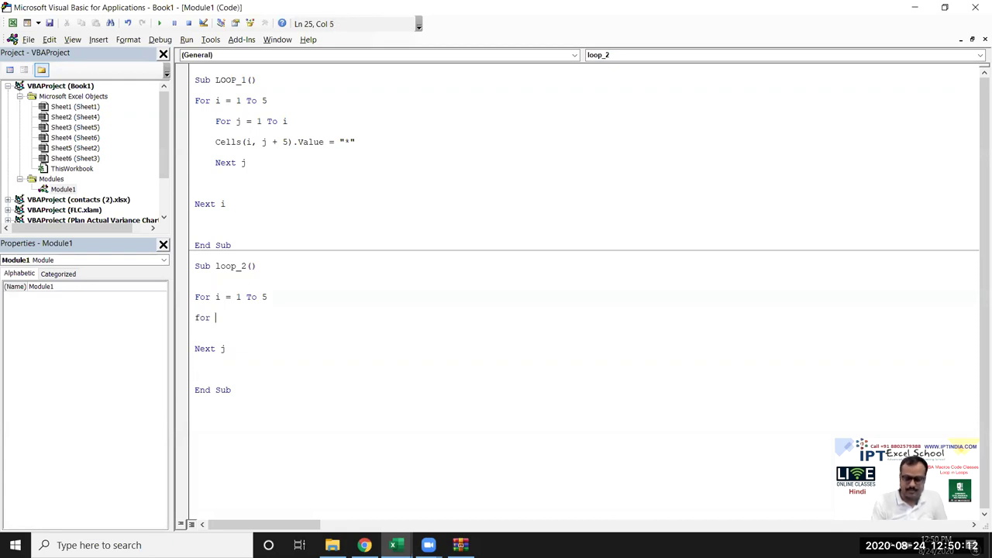
type("j = 1 to i")
key("Return")
key("Return")
key("Return")
type("next ")
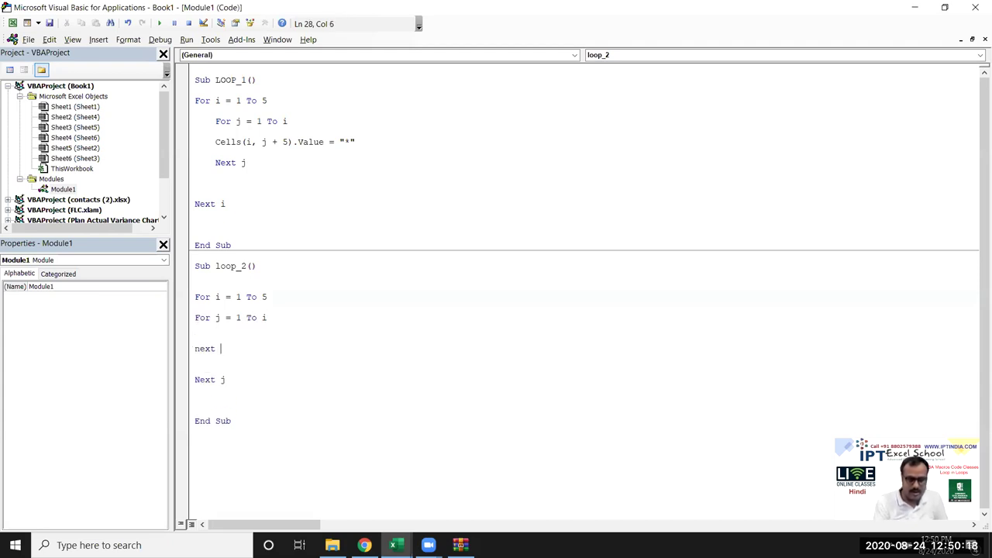
type("j")
left_click(236, 378)
double_click(233, 378)
type("i")
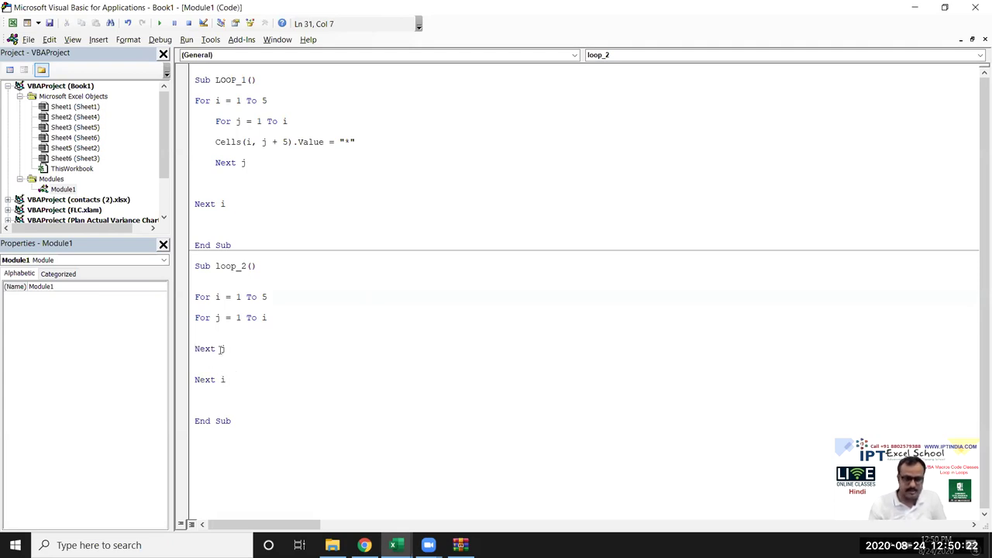
type("cells")
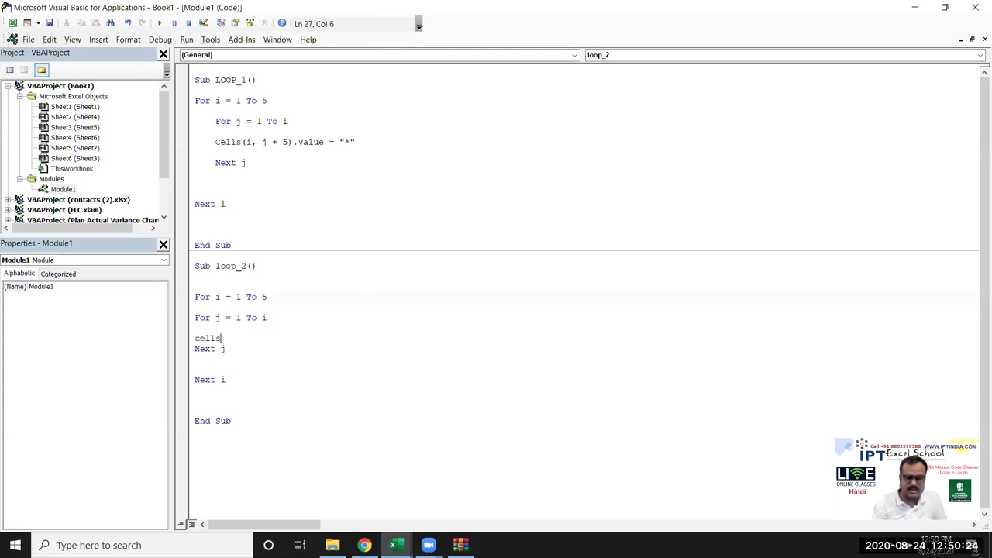
type("(i,6-j")
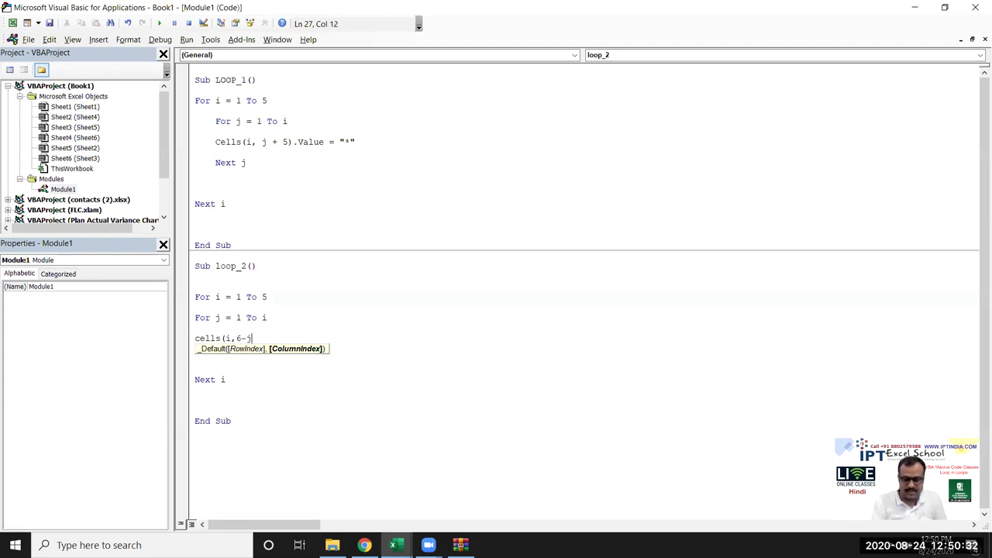
type(").value")
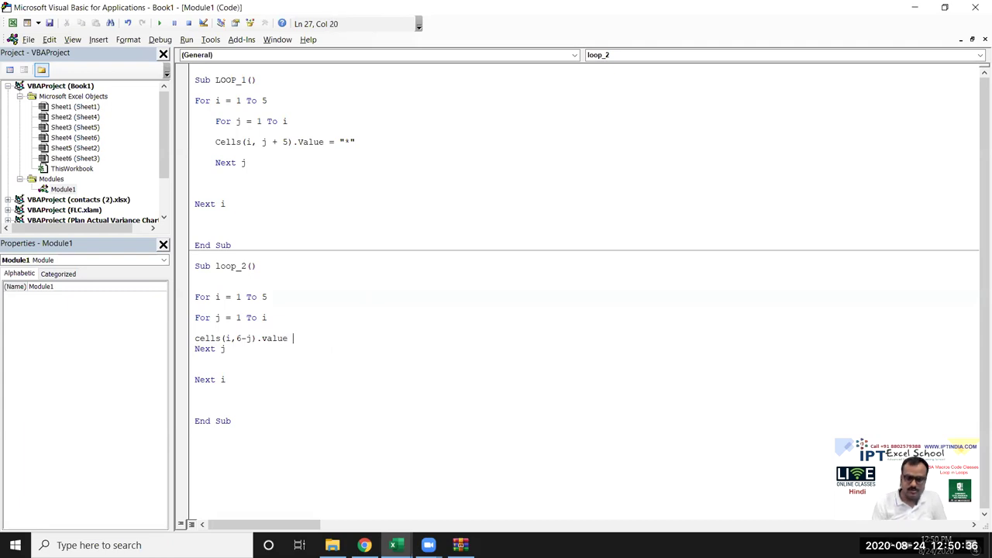
type("\"*")
left_click(197, 369)
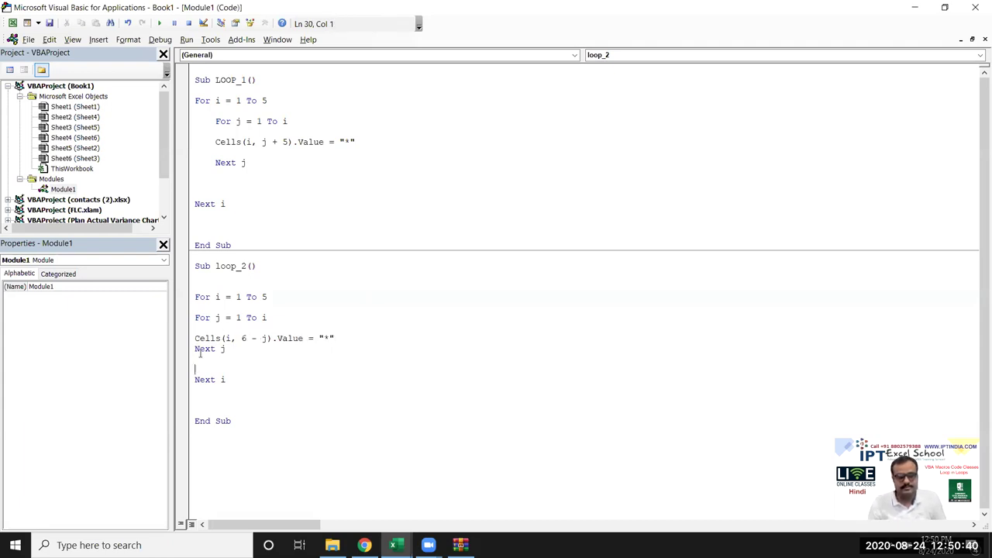
key("Return")
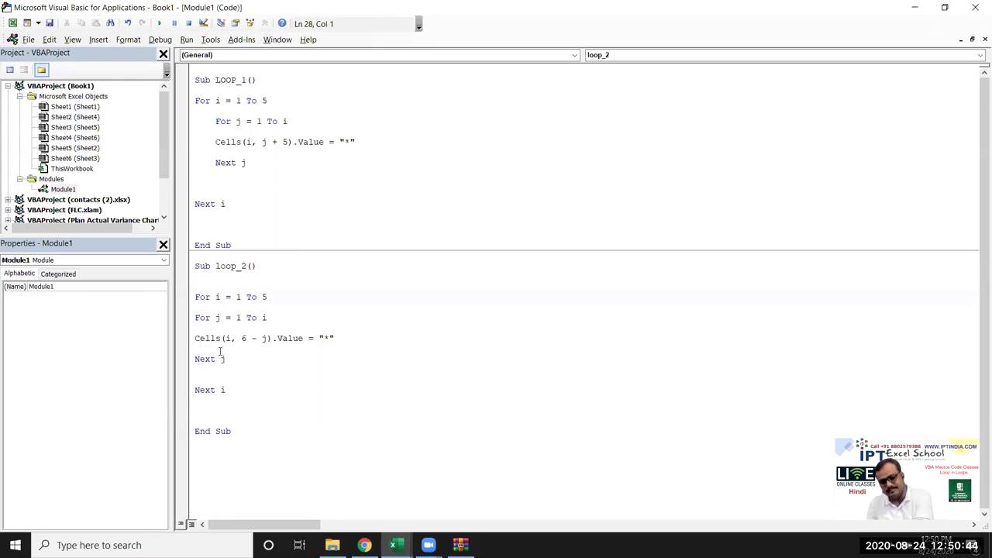
- Run loop_2 and then LOOP_1 from the Macros list, then clear the resulting star pyramid
key("alt+F11")
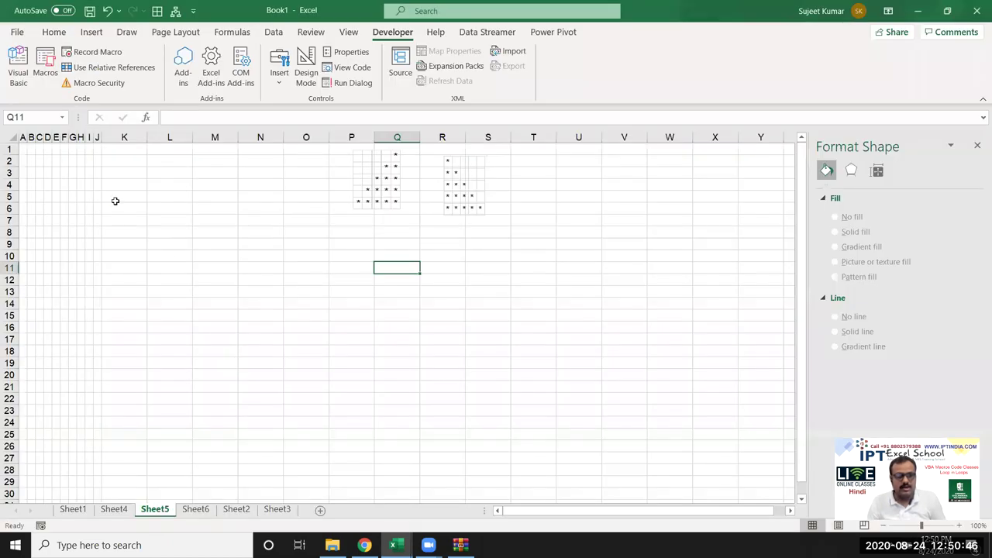
left_click(45, 66)
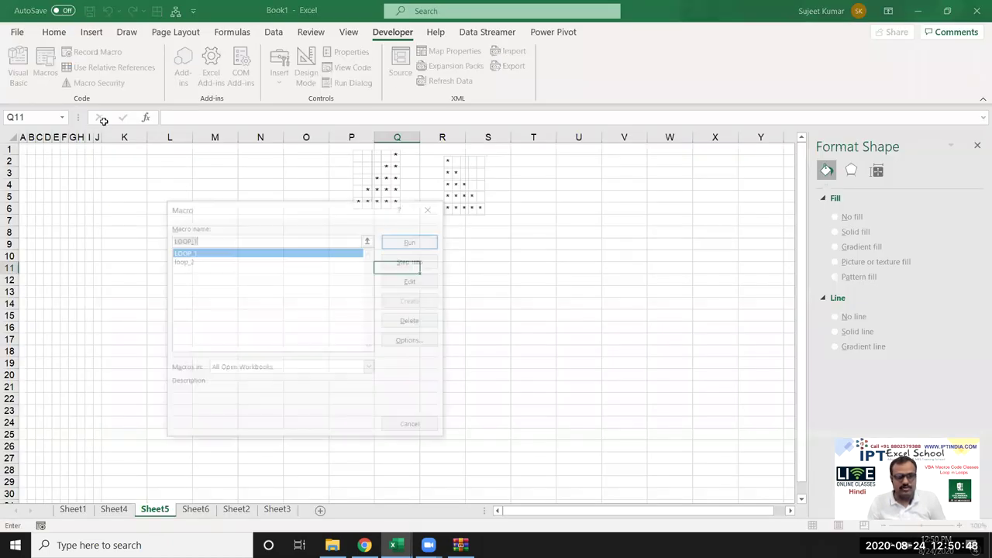
left_click(206, 262)
left_click(431, 240)
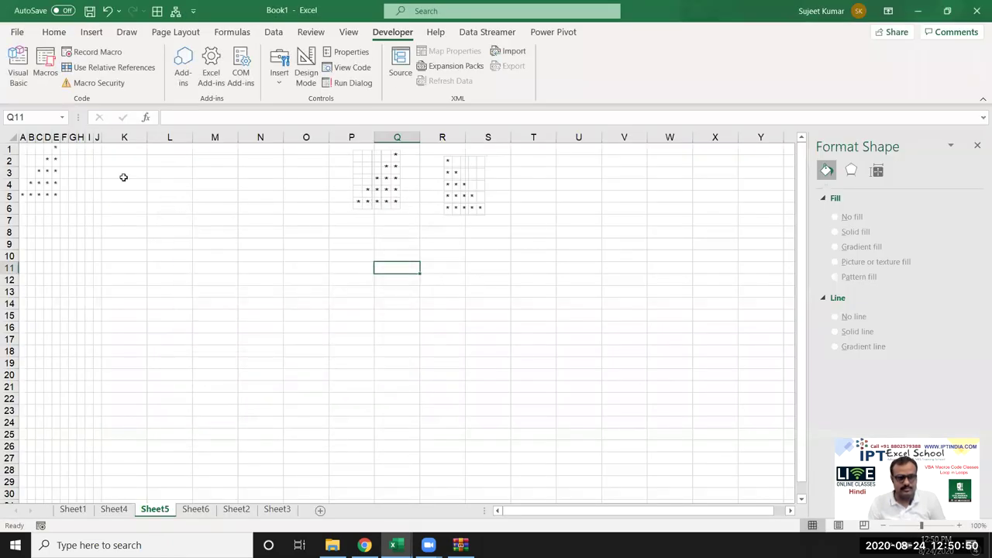
left_click(48, 84)
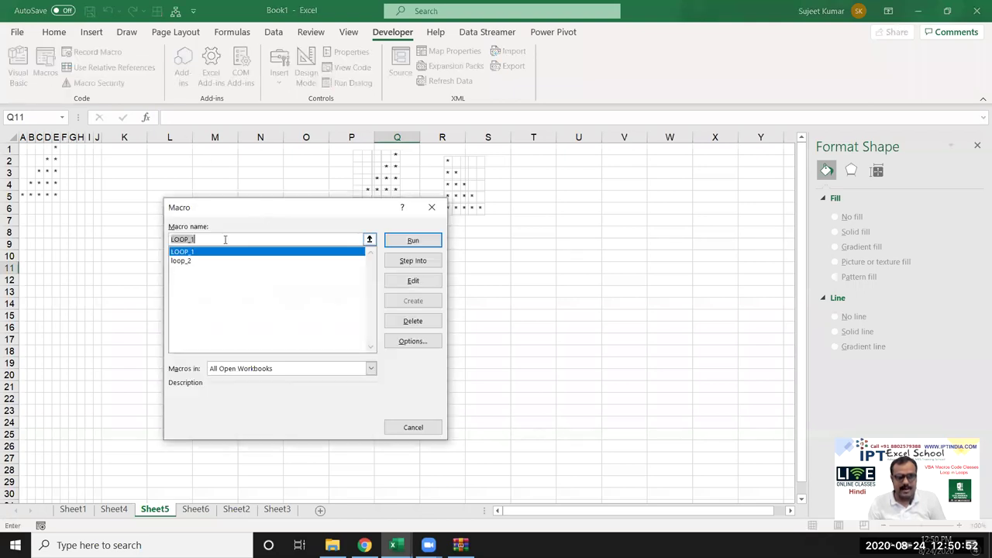
left_click(413, 240)
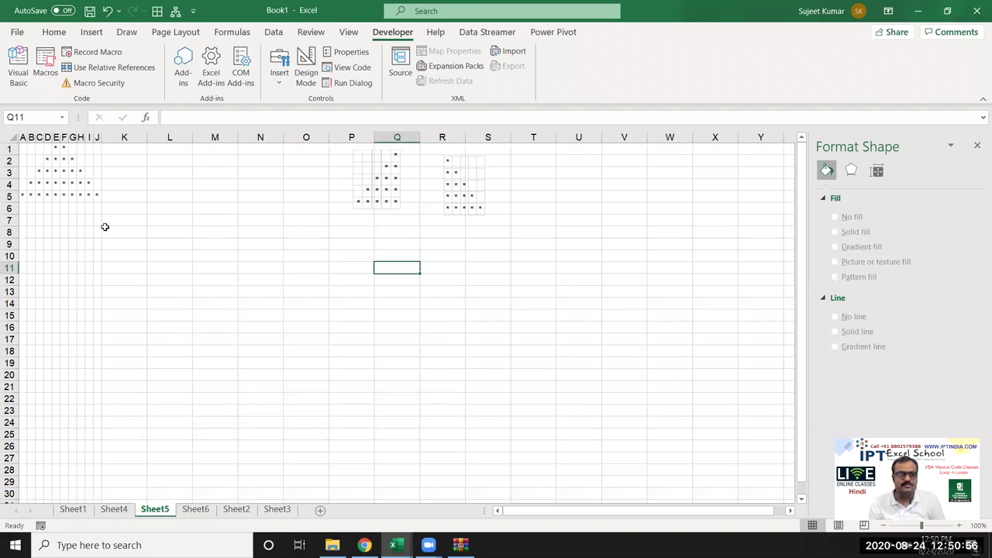
left_click_drag(26, 150, 101, 202)
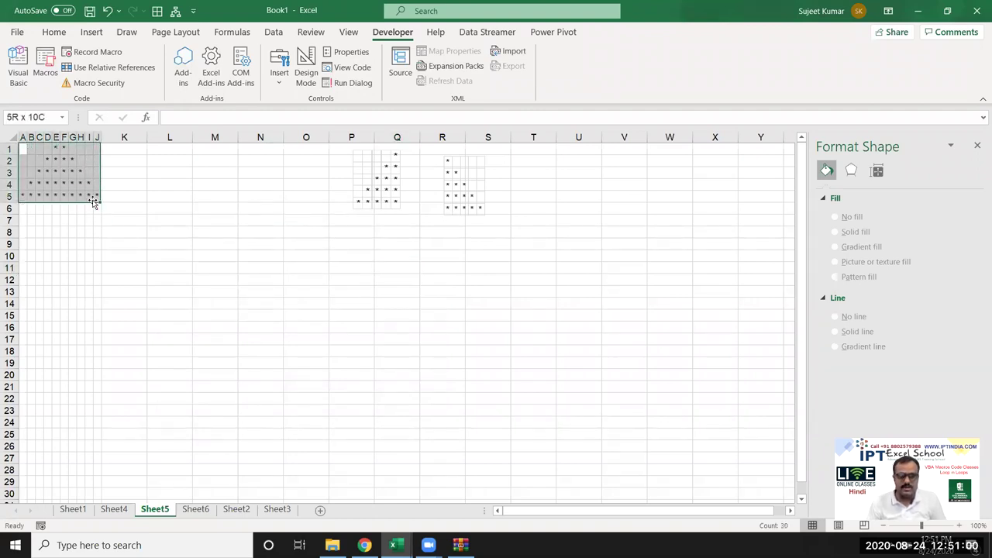
key("Delete")
- Paste the Cells(i, 6 - j) line into LOOP_1 and run the combined macro
key("alt+F11")
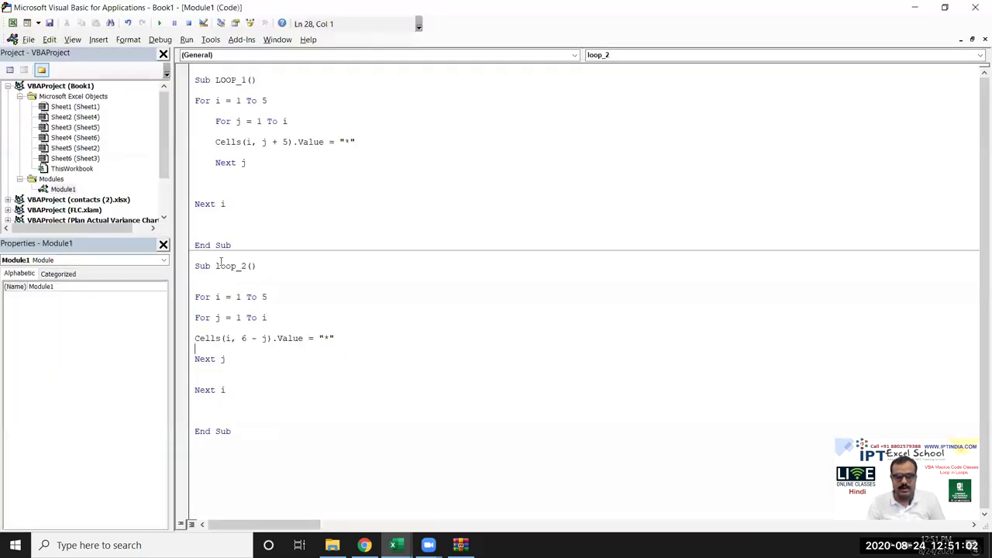
left_click_drag(352, 338, 190, 338)
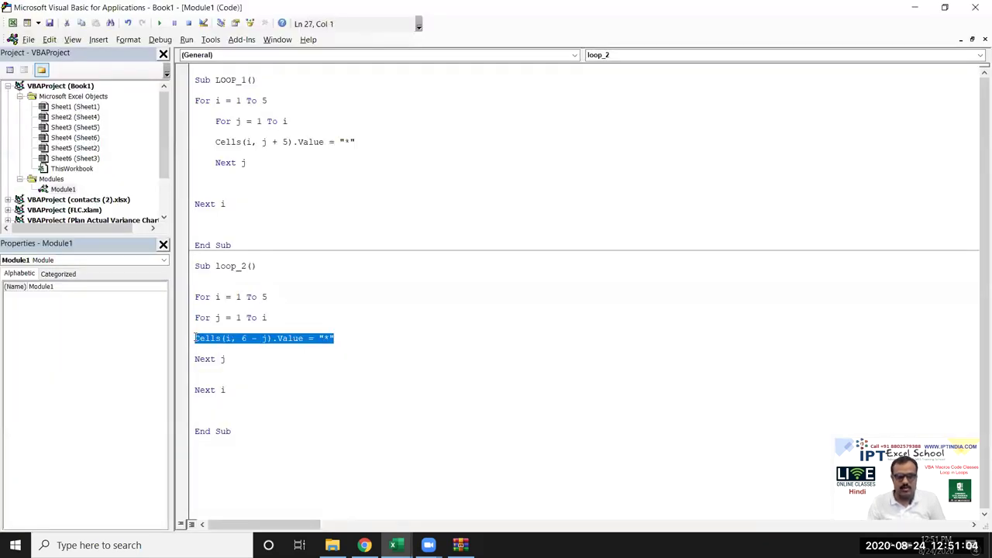
left_click(221, 151)
type("Cells(i, 6 - j).Value = \"*\"")
left_click(268, 199)
left_click(244, 184)
left_click(161, 23)
- Check the full star pyramid on the worksheet and select A1:K7 around it
key("alt+F11")
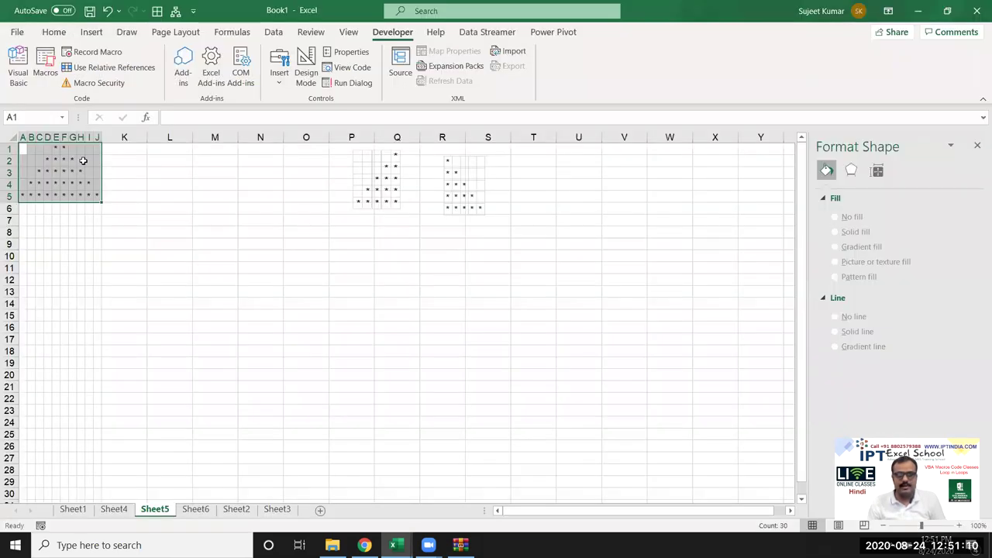
left_click_drag(36, 148, 48, 156)
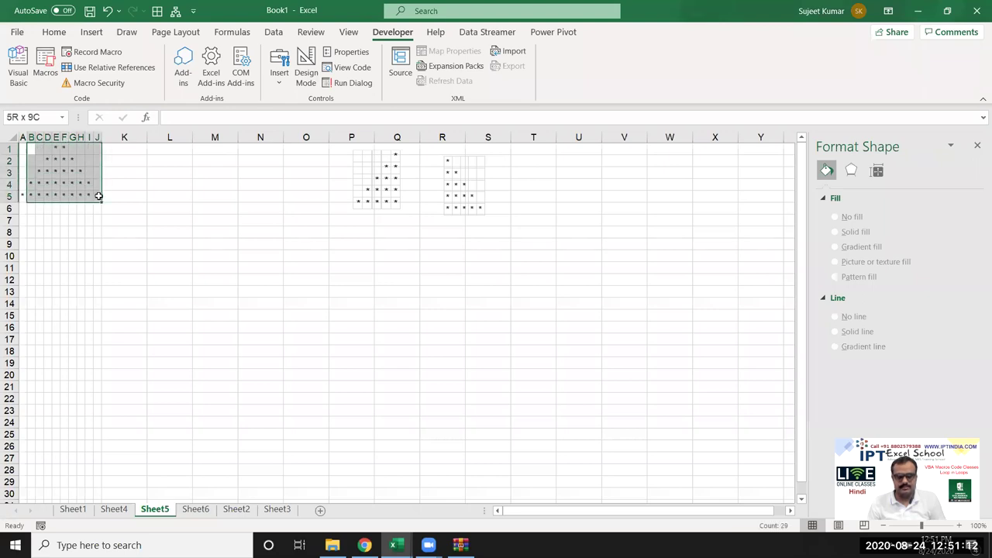
left_click_drag(99, 196, 99, 197)
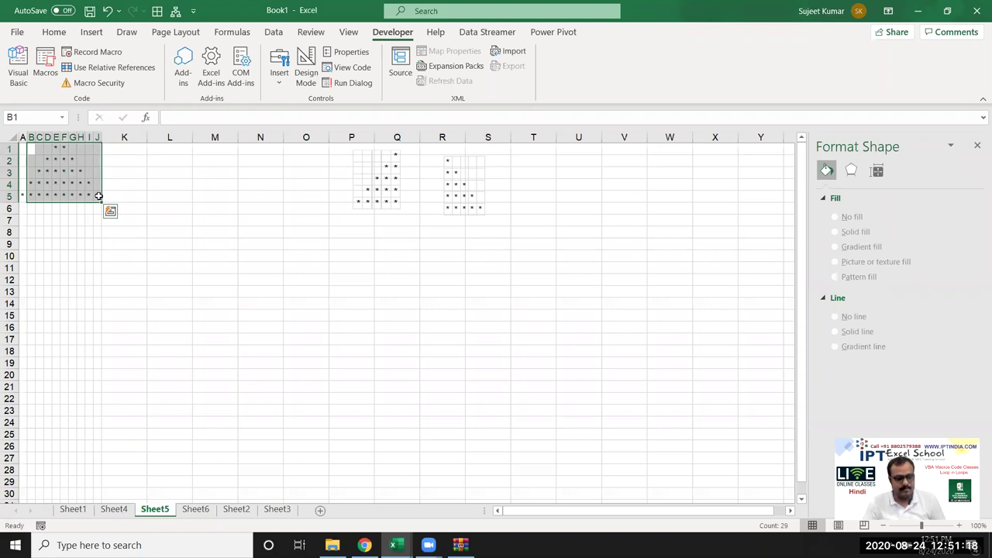
key("alt+F11")
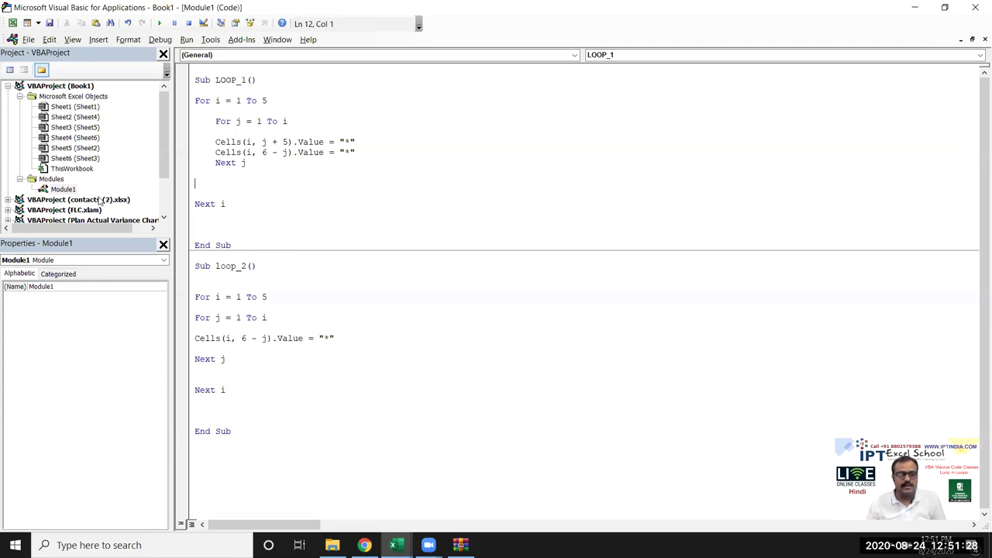
key("alt+F11")
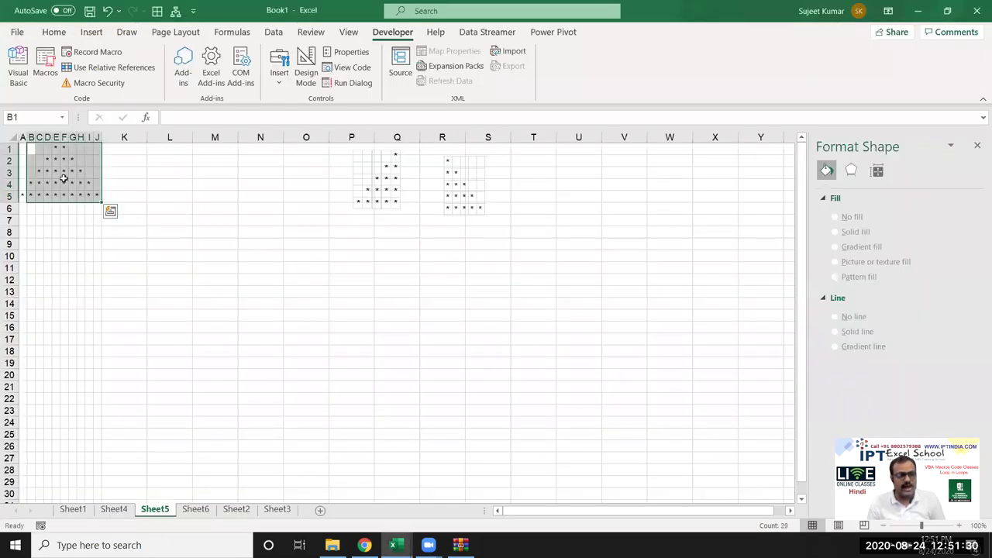
left_click_drag(23, 146, 106, 222)
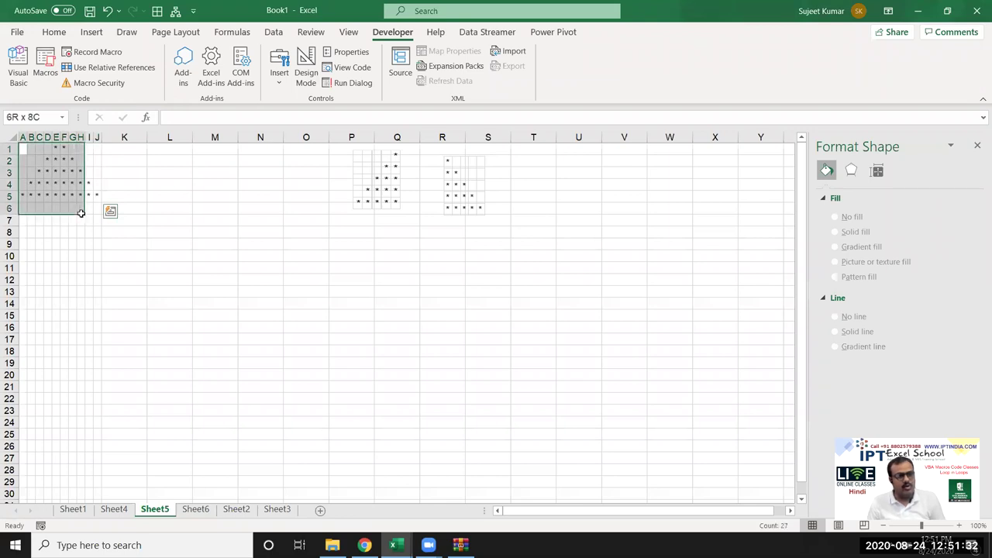
- Clear the stars from A1:K7 on Sheet5
key("Delete")
left_click(138, 195)
left_click(55, 161)
- Step into LOOP_1 with F8 up to the inner loop line, then return to the sheet
key("alt+F11")
left_click(217, 139)
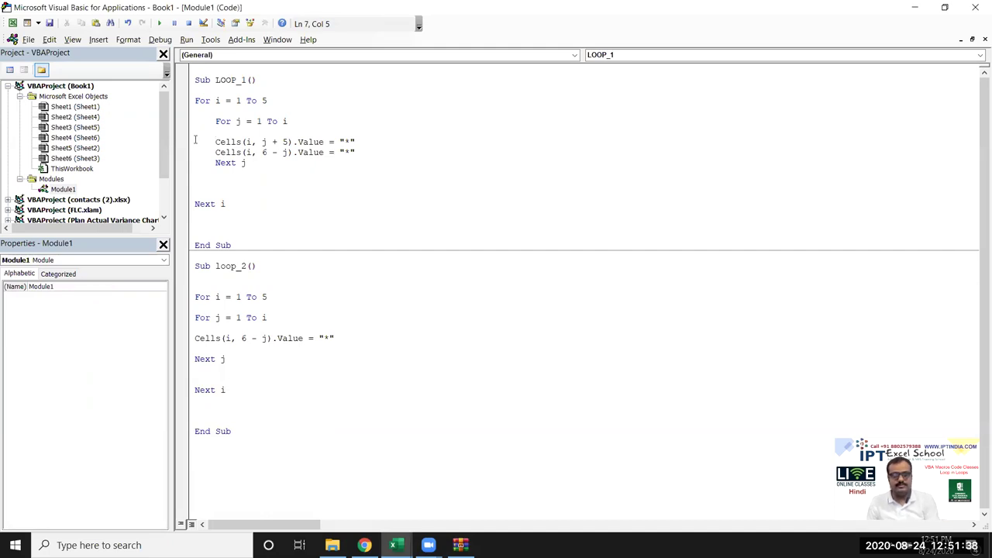
key("F8")
key("F8")
key("F8")
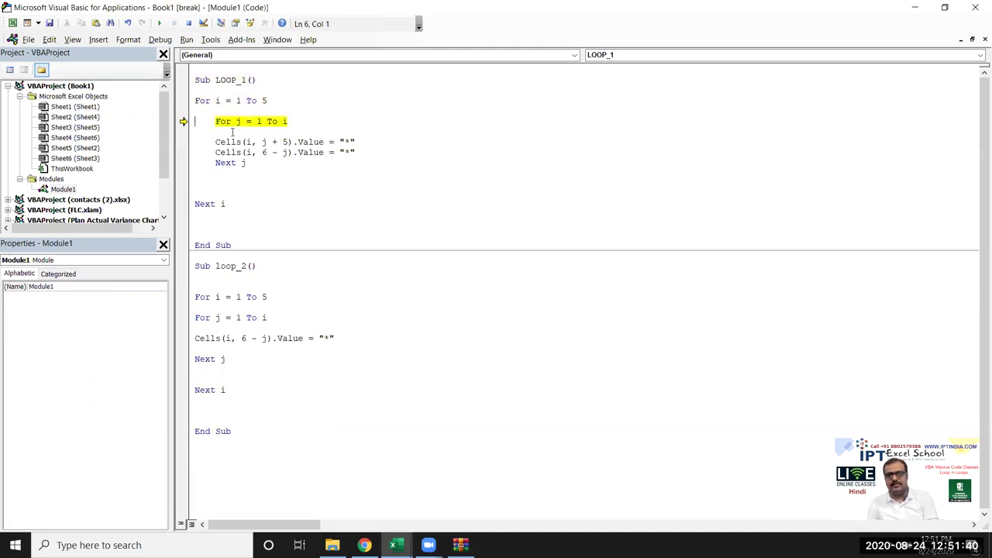
key("F8")
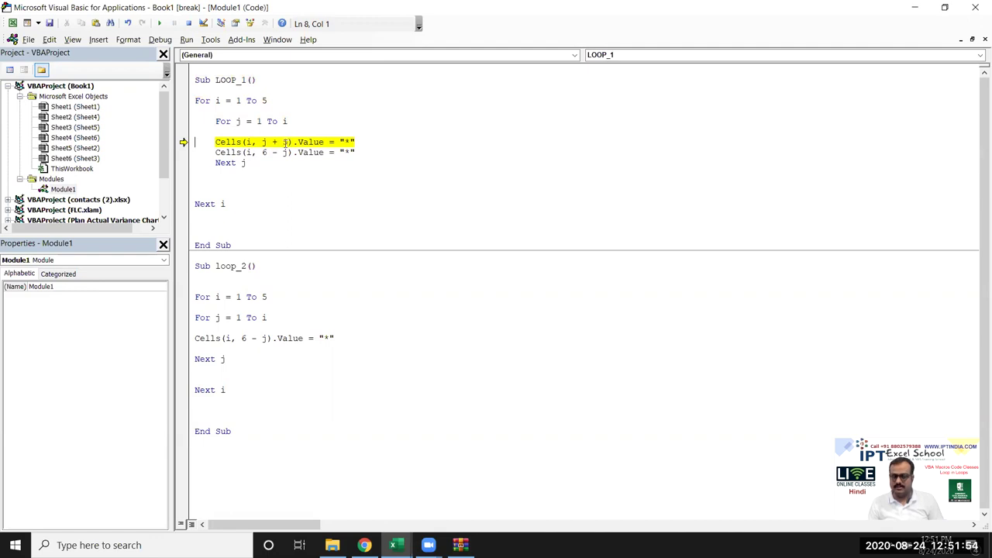
key("alt+F11")
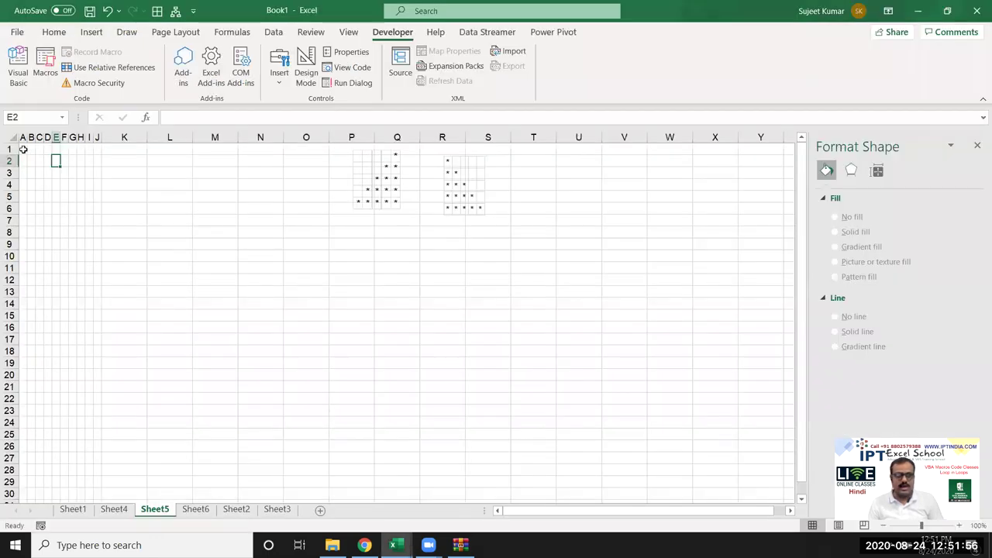
- Put a star in F1, then step LOOP_1 on to the mirrored Cells line
key("Right")
key("Right")
key("Right")
key("Right")
key("Right")
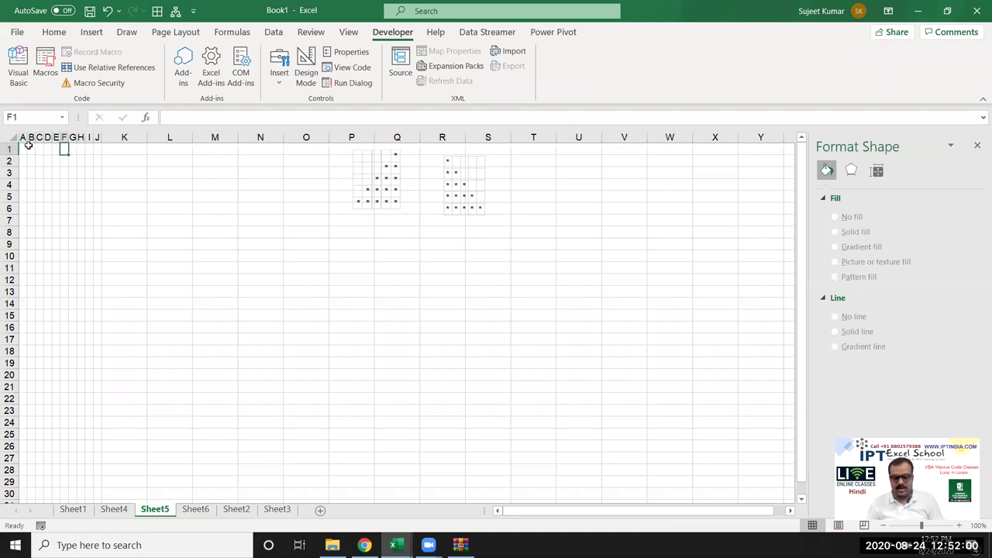
type("*")
key("Return")
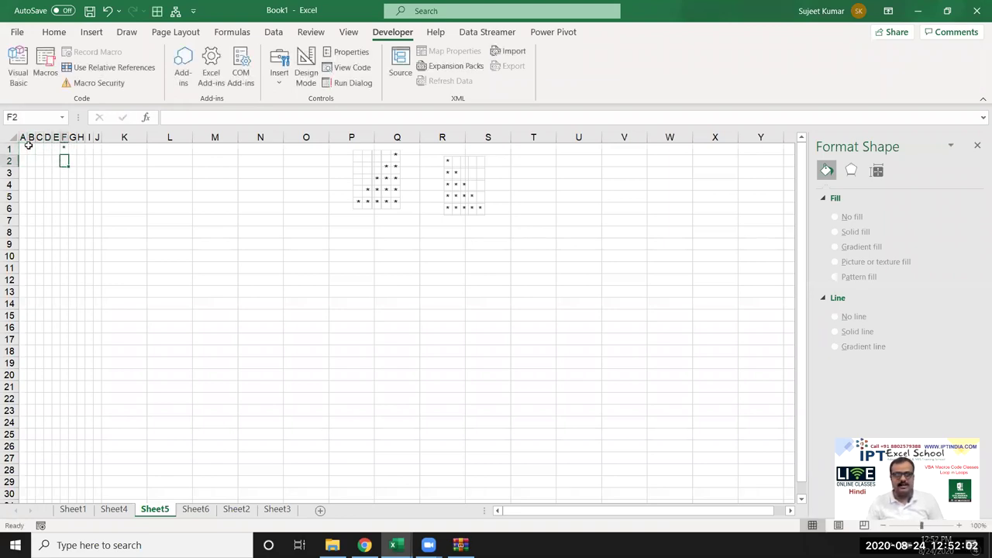
key("alt+F11")
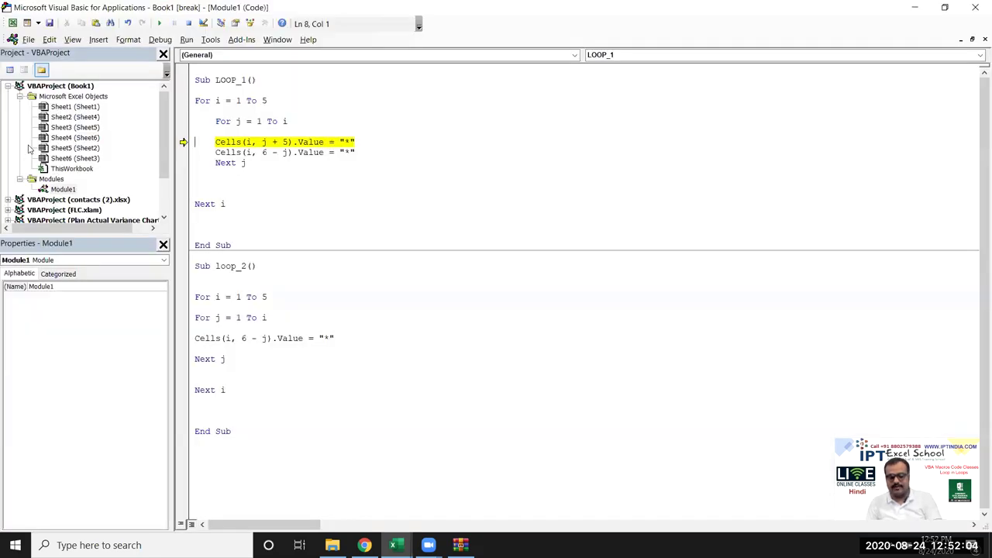
key("F8")
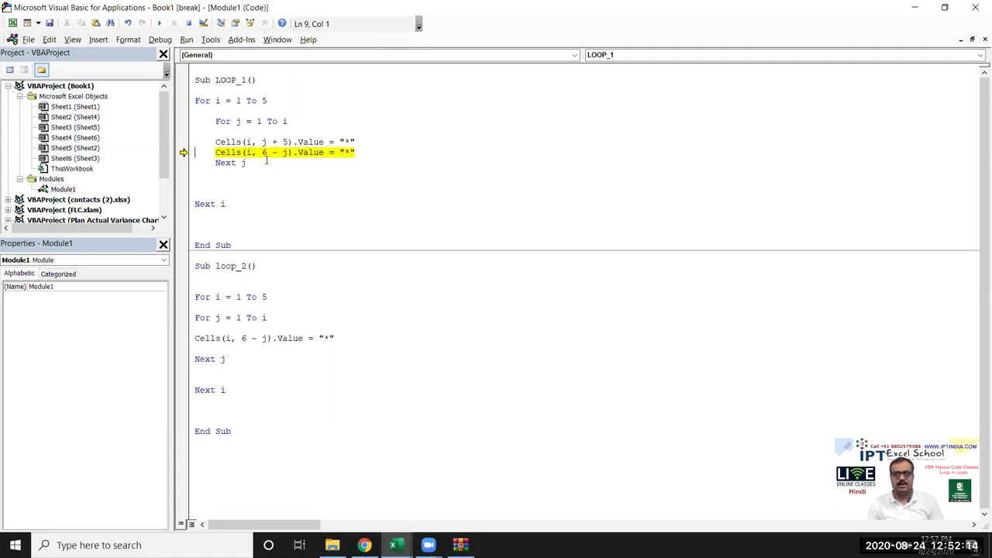
key("alt+F11")
- Put a star in E1, then step LOOP_1 into its second pass, stopping at Cells(i, j + 5)
key("Up")
key("Left")
type("*")
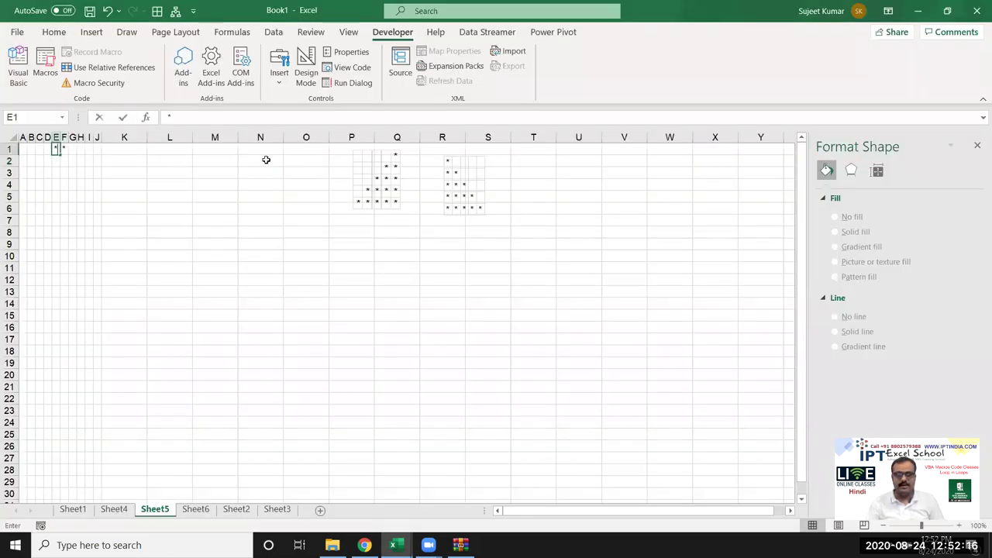
key("Return")
key("alt+F11")
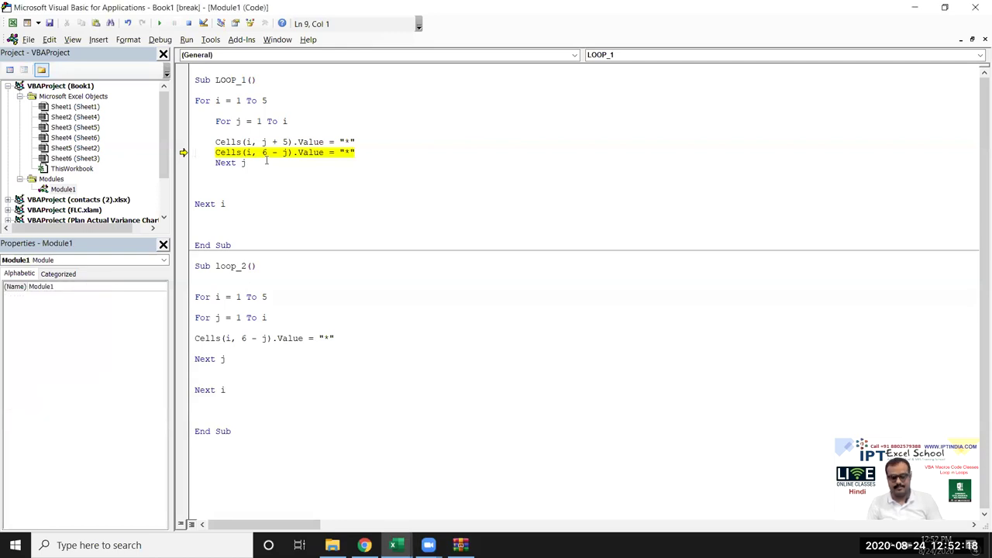
key("F8")
key("F8")
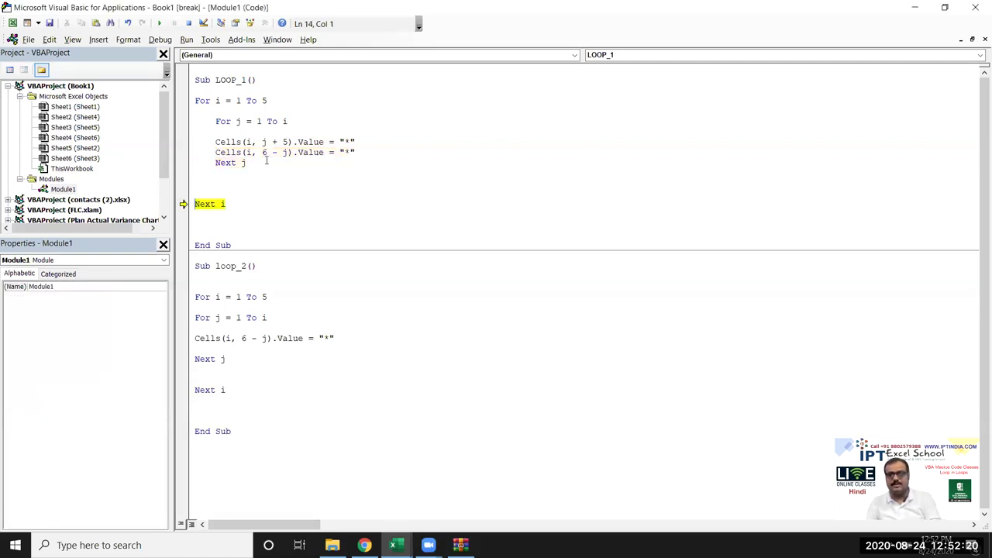
key("F8")
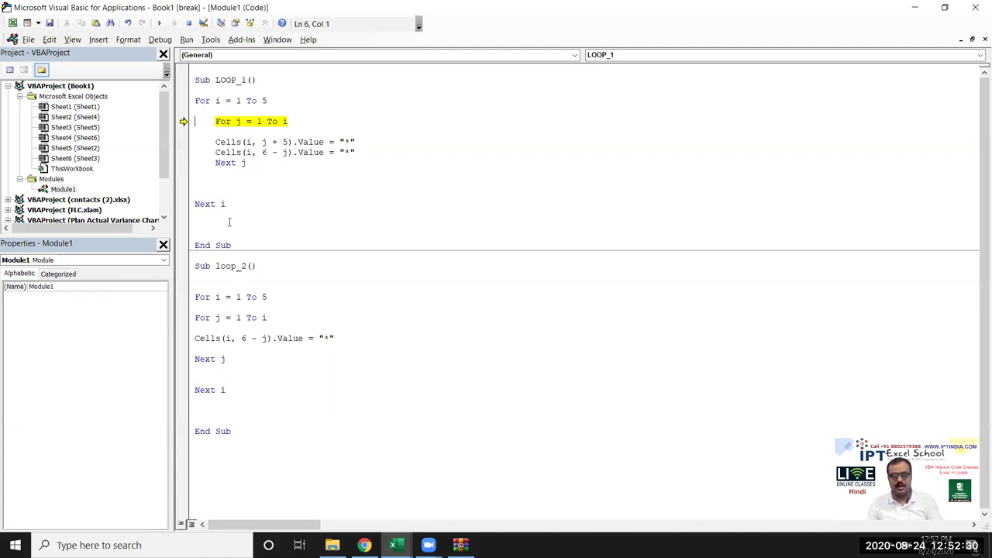
key("F4")
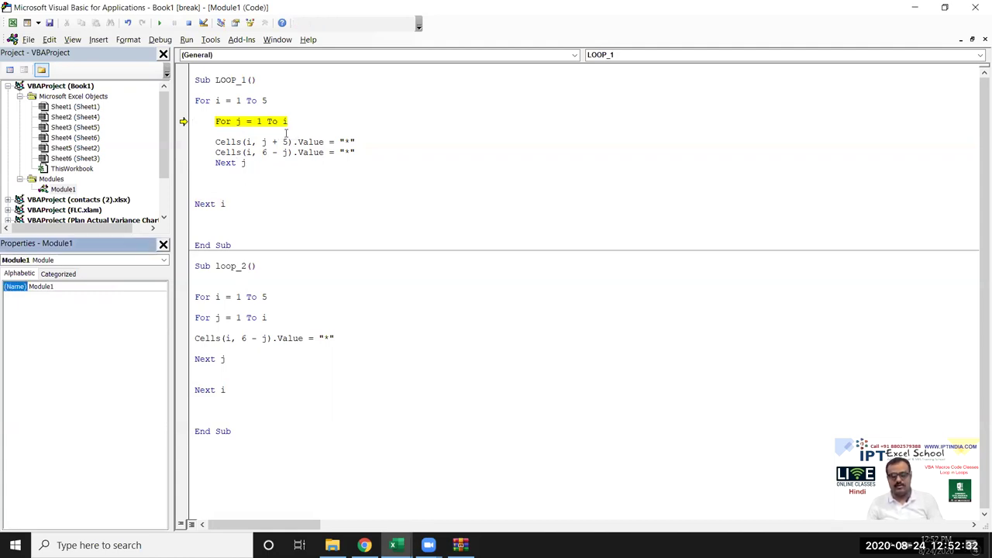
key("F8")
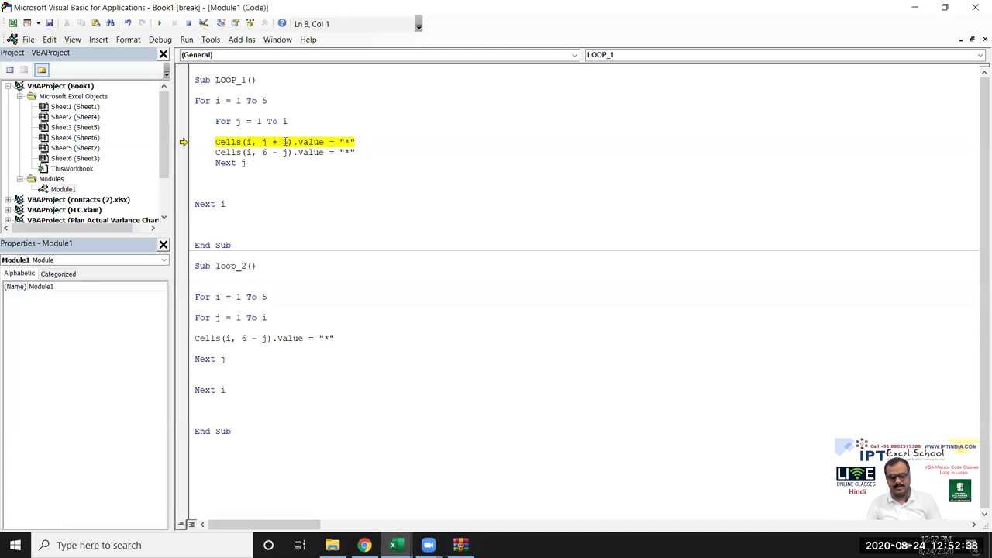
- Put stars in F2 and E2, stepping LOOP_1 to the mirrored line between them
key("alt+F11")
key("Right")
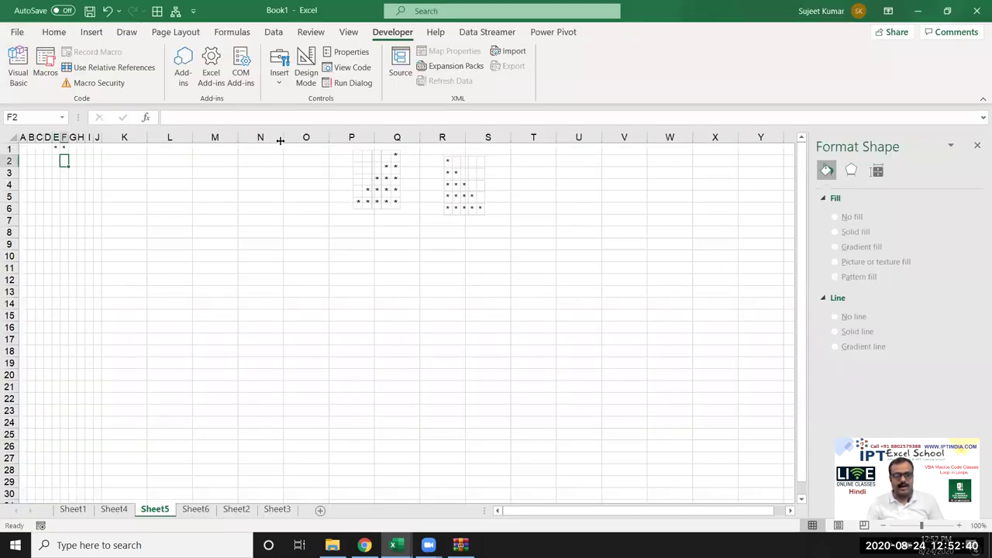
type("*")
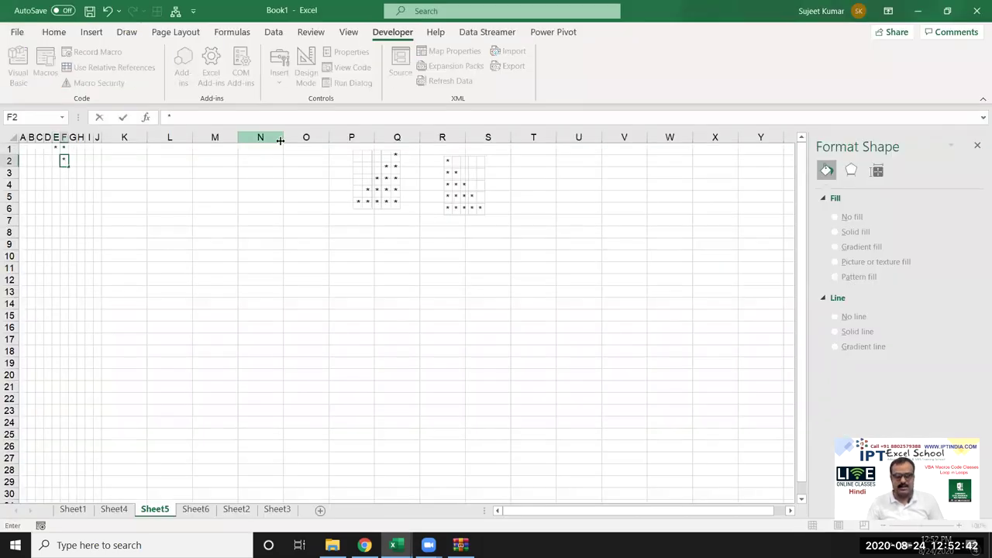
key("alt+F11")
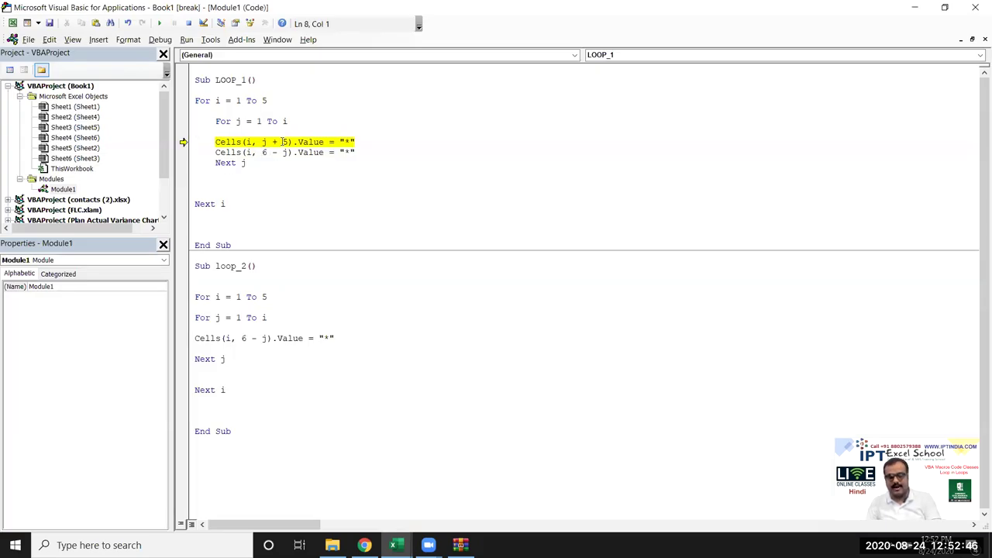
key("F8")
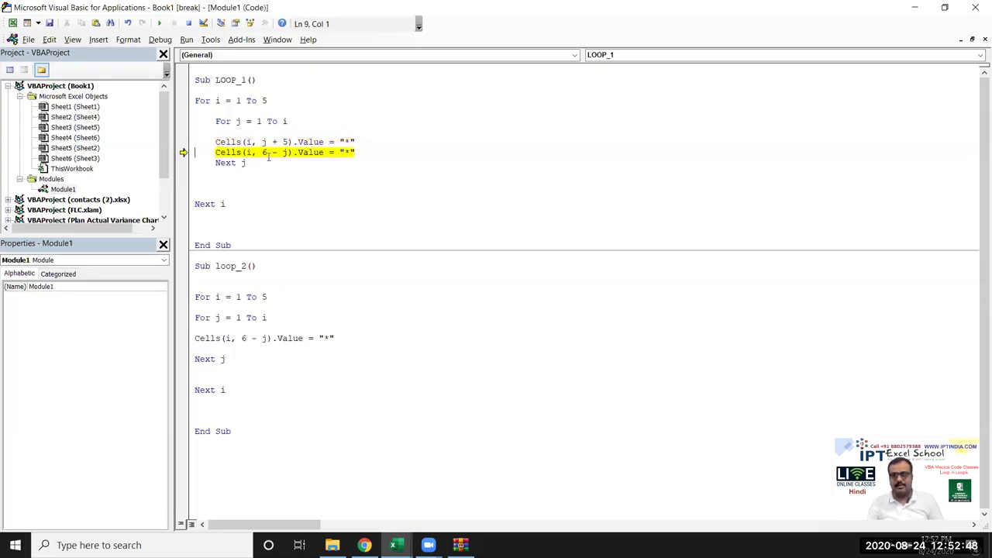
key("alt+F11")
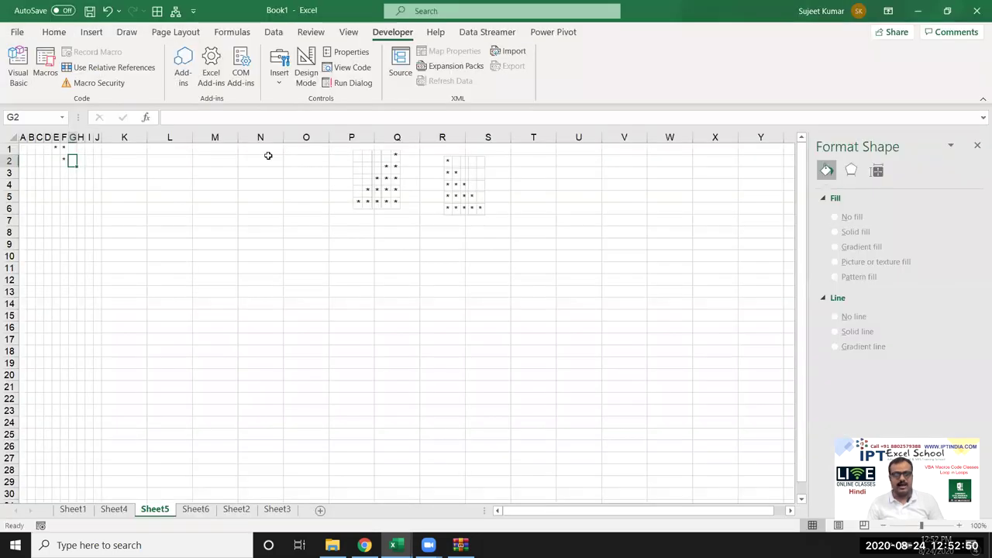
type("*")
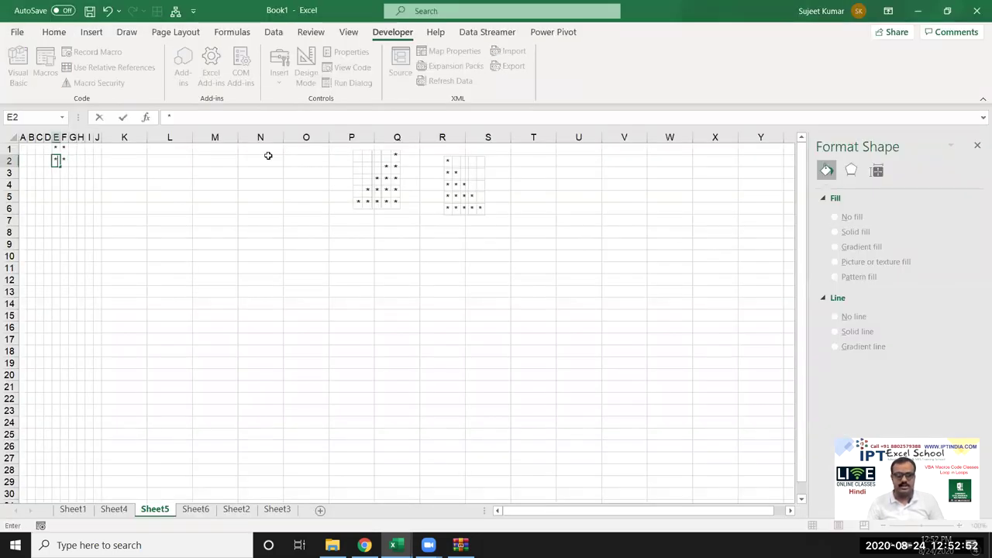
key("Return")
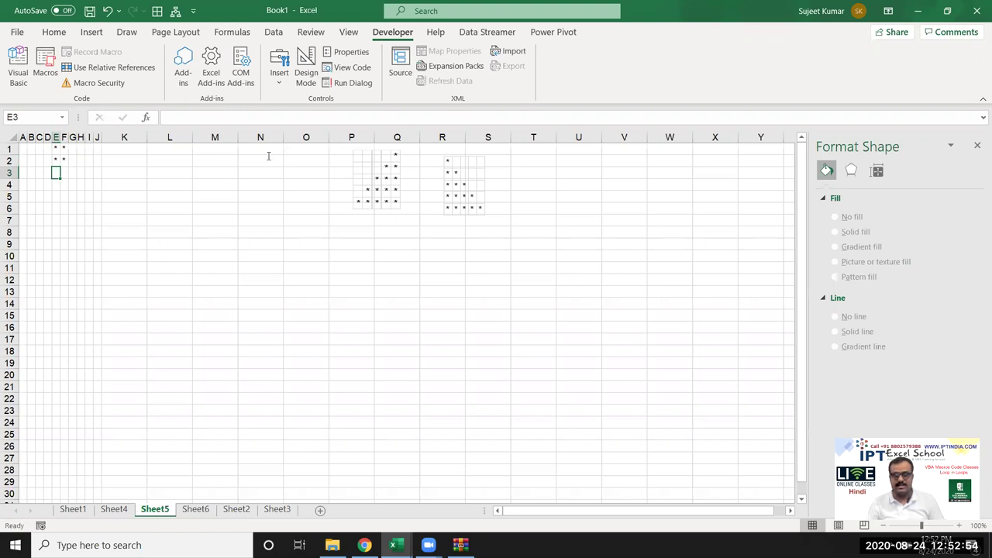
key("alt+F11")
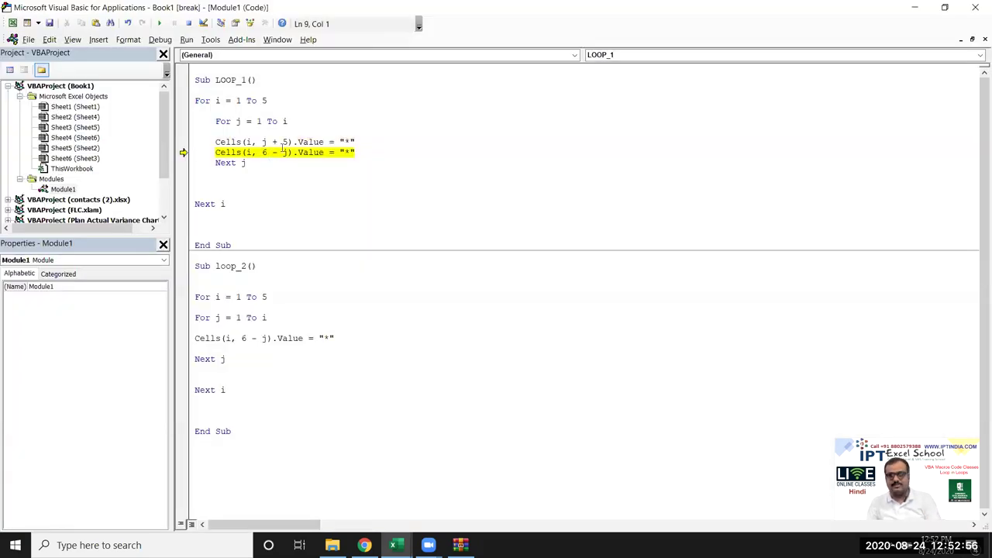
- Step LOOP_1 through the inner loop again, then put a star in G2
left_click_drag(213, 121, 259, 158)
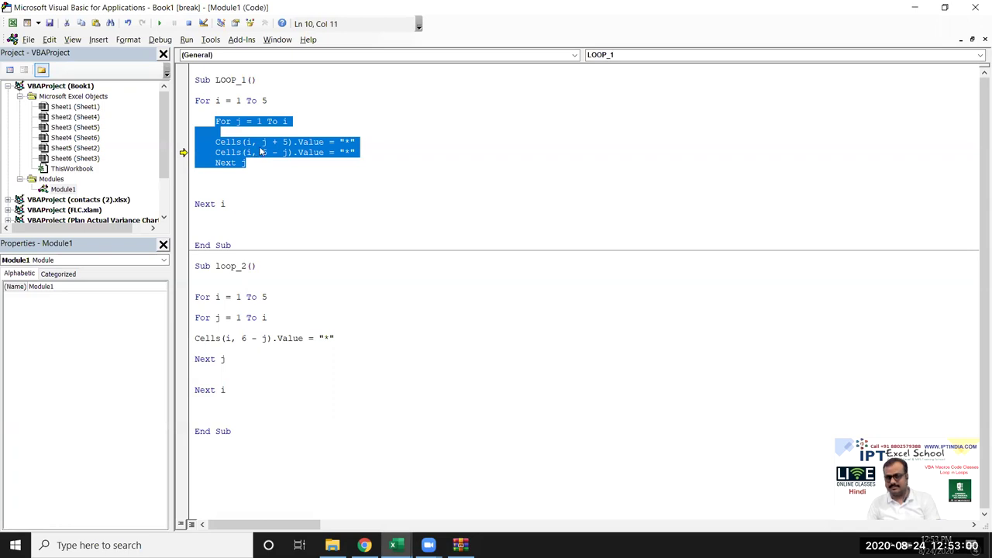
left_click(254, 141)
key("F8")
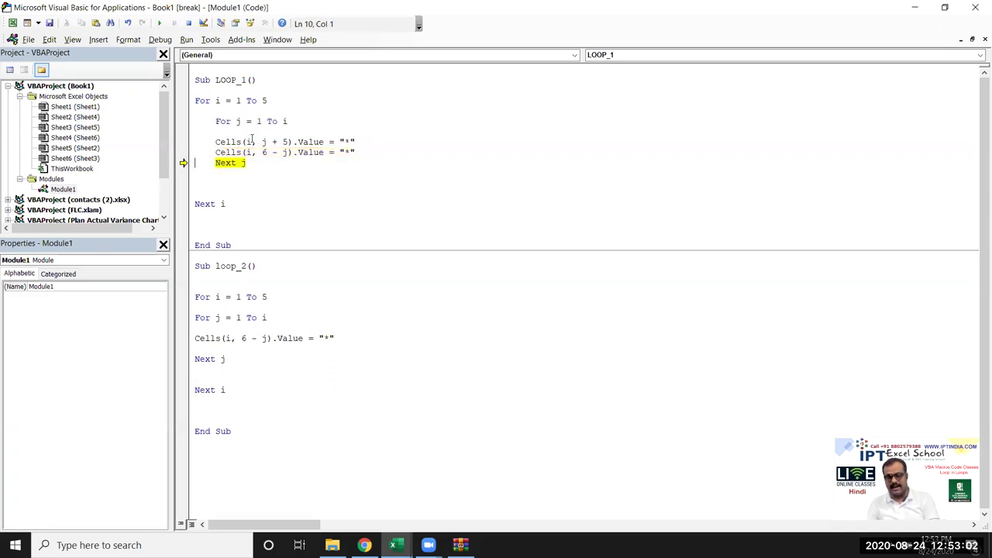
key("F8")
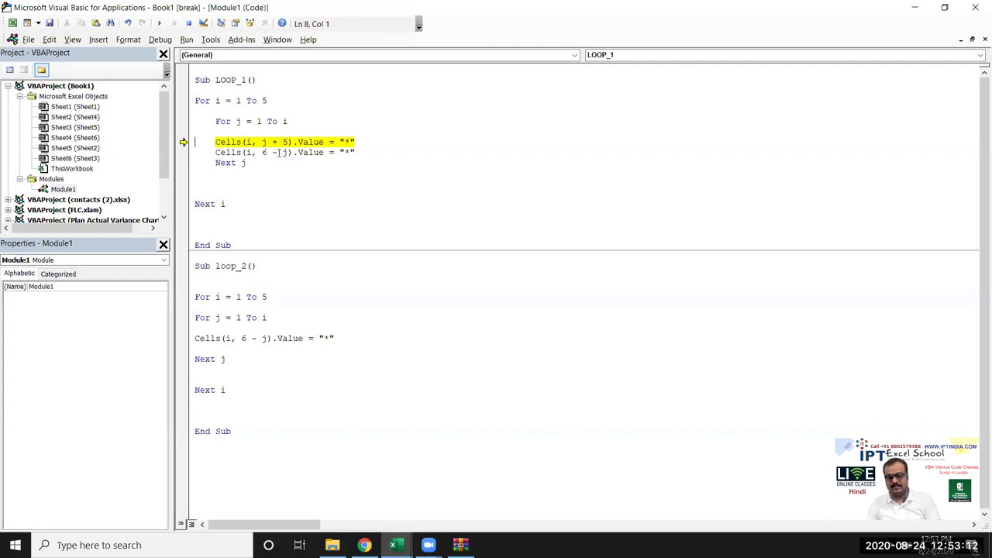
key("alt+F11")
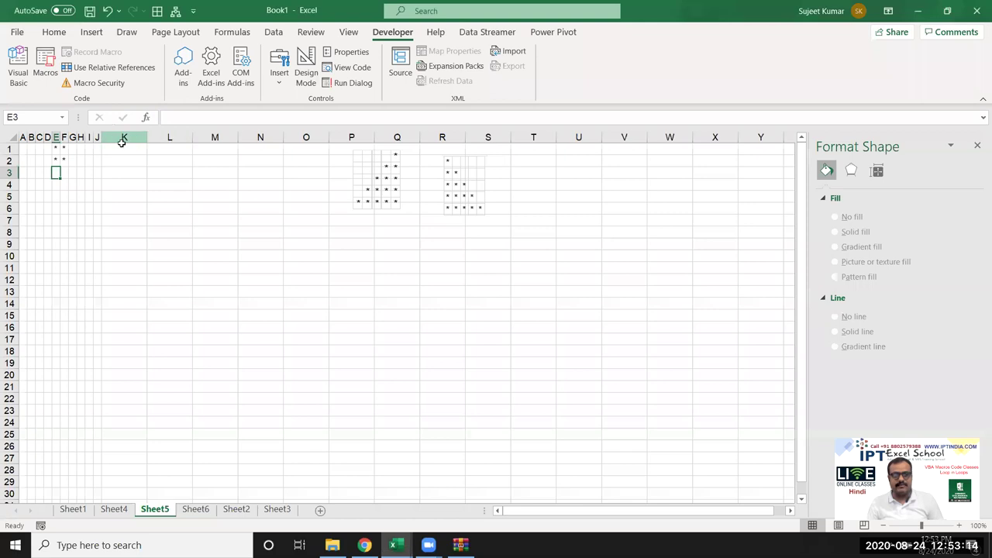
left_click(65, 161)
key("Right")
type("*")
key("Return")
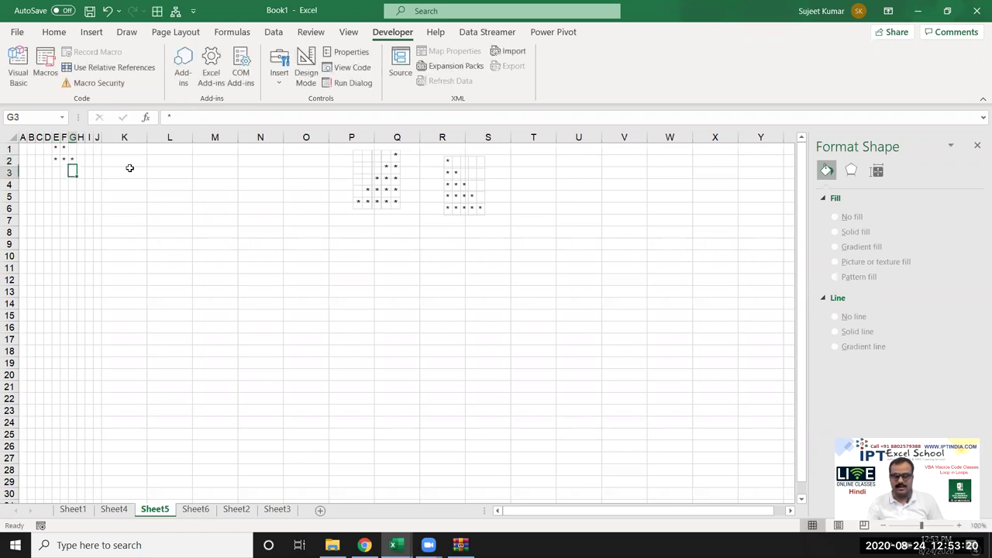
key("alt+F11")
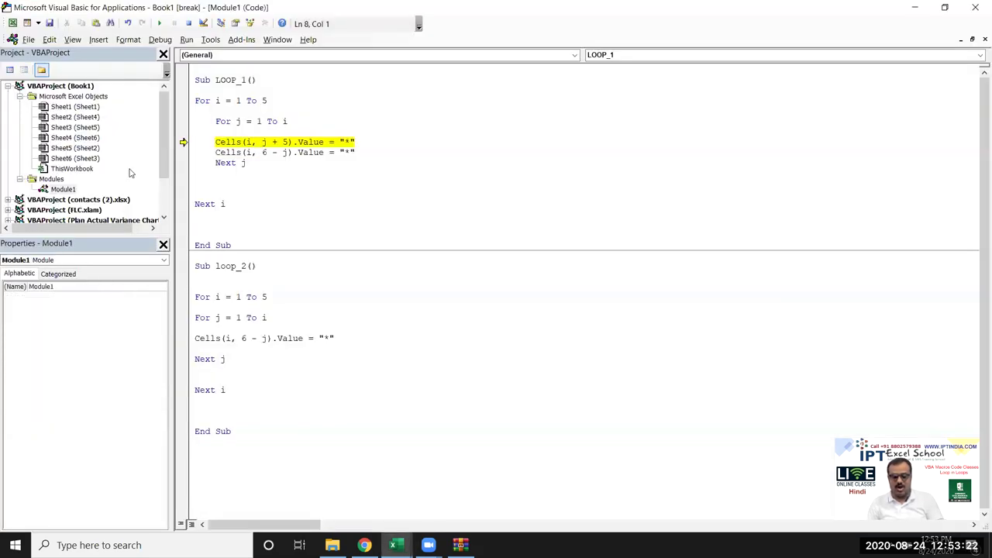
- Step to the mirrored Cells line and put a star in D2
key("F8")
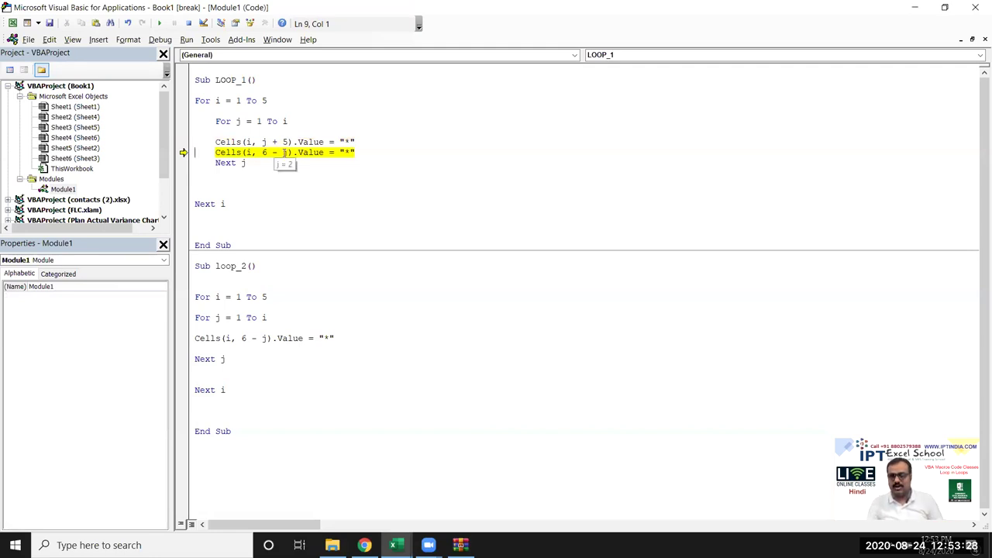
key("alt+F11")
left_click(48, 160)
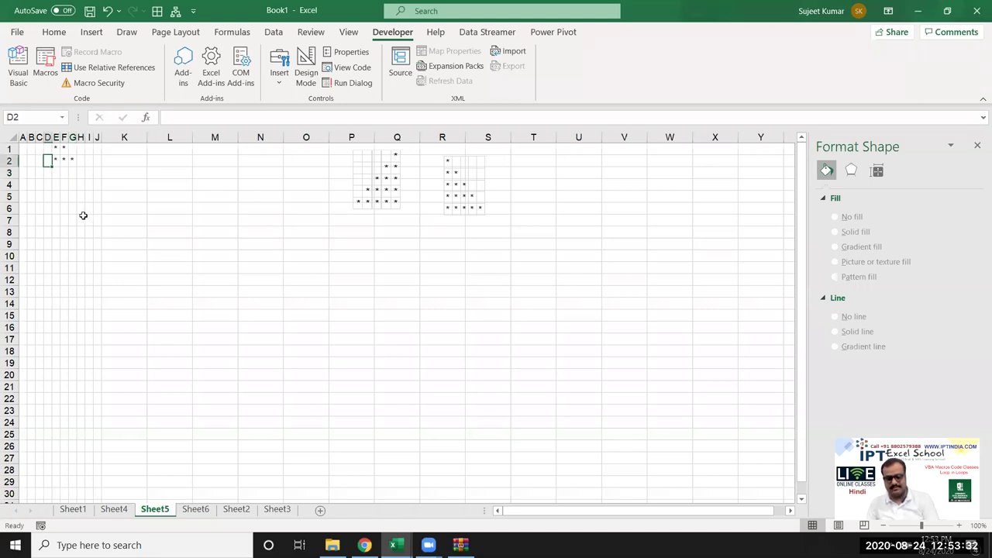
type("*")
left_click(67, 183)
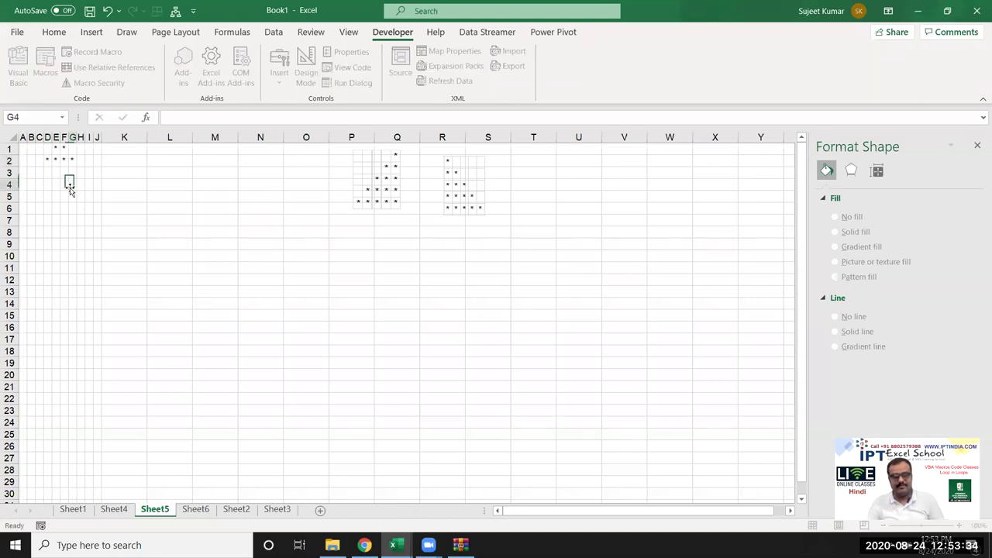
key("alt+F11")
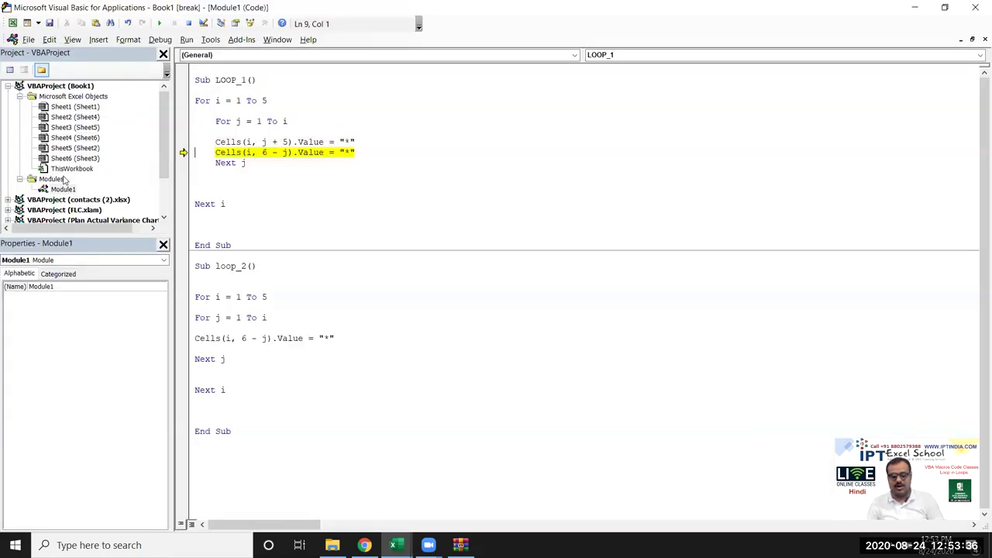
- Select E1:K6 and then A1:E5 to point out the partial star pattern
key("alt+F11")
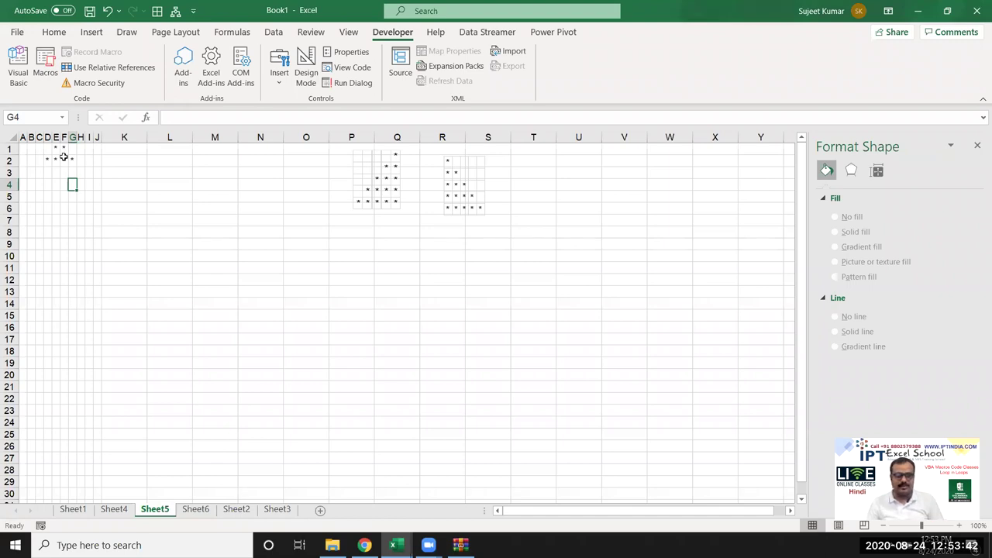
left_click_drag(56, 148, 108, 207)
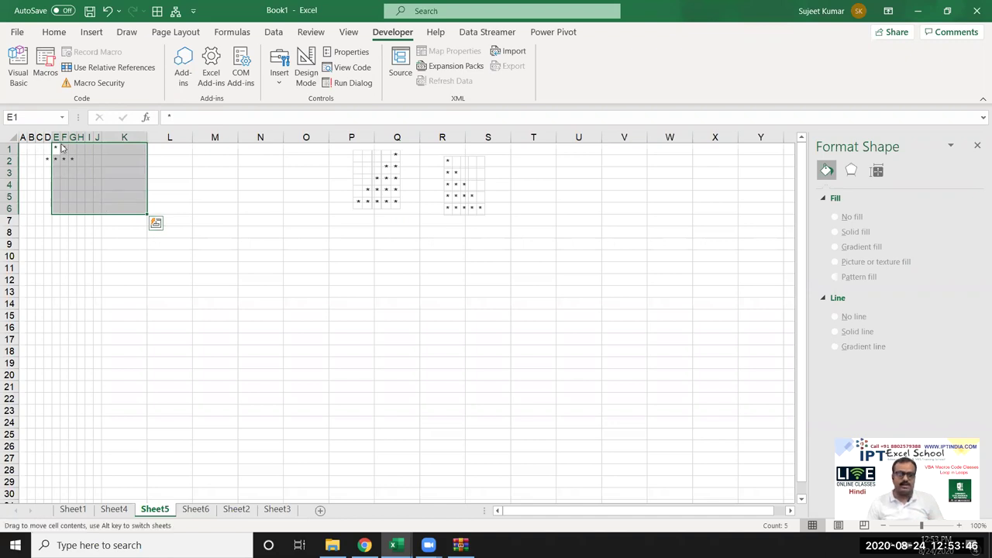
left_click_drag(56, 148, 25, 197)
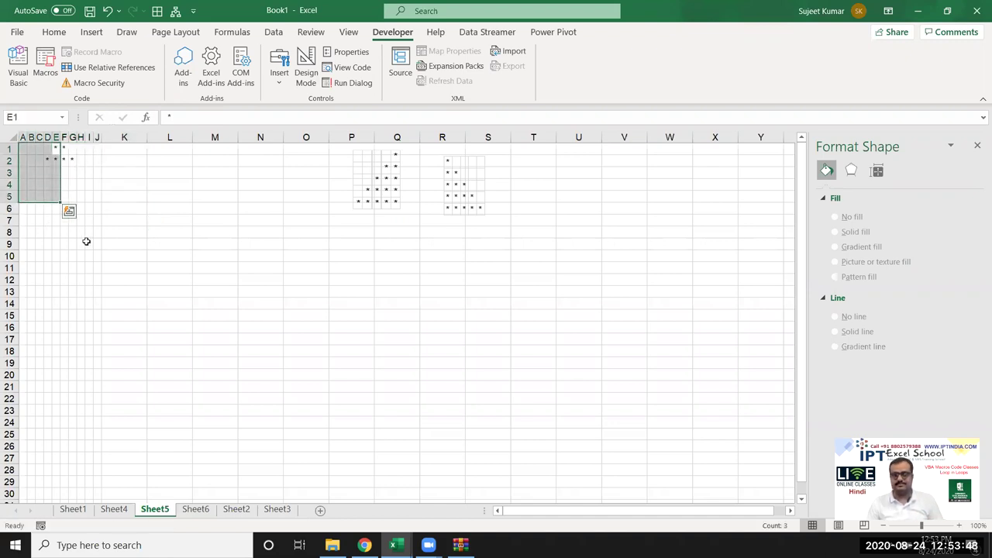
- Reset the paused macro and view the completed five-row star pyramid in A1:K5
key("alt+F11")
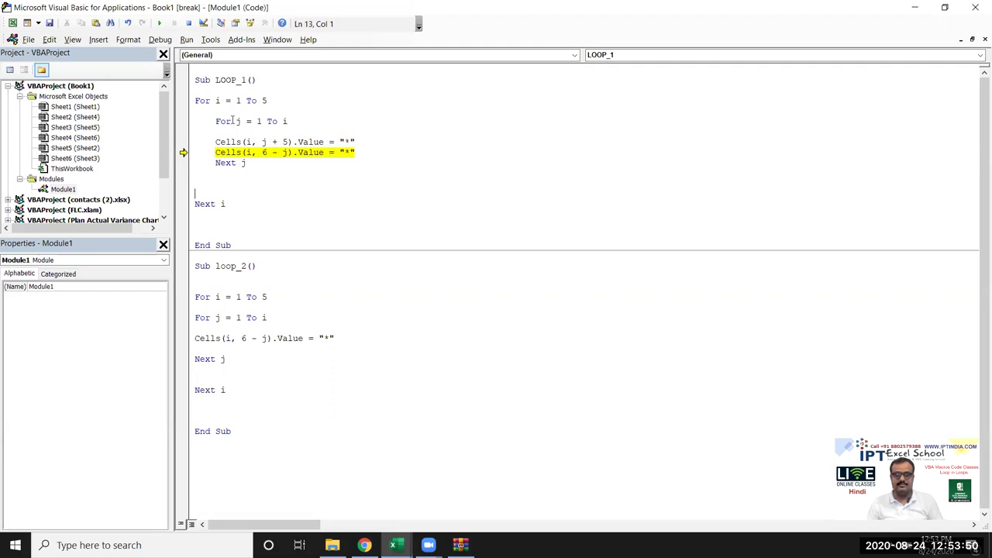
left_click(188, 24)
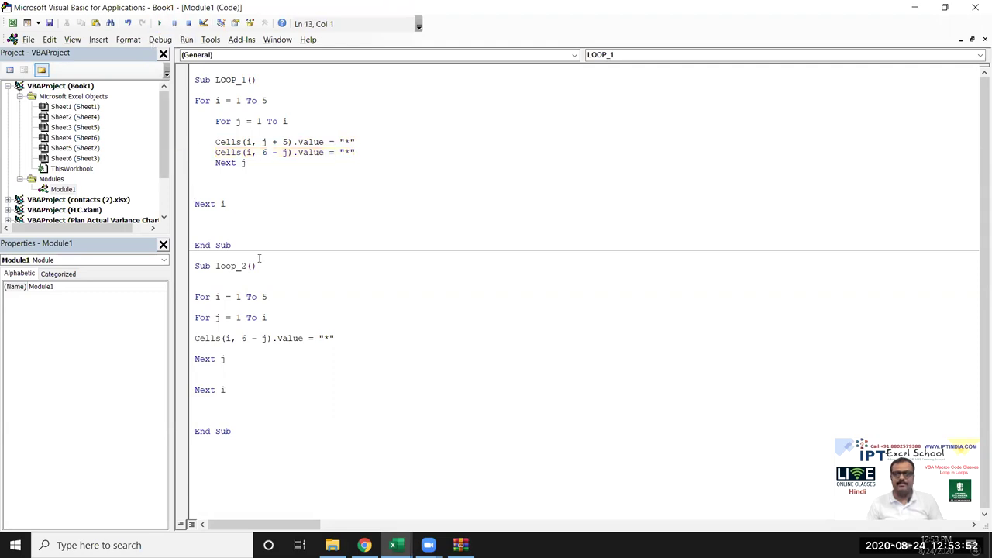
key("alt+F11")
left_click_drag(115, 199, 20, 133)
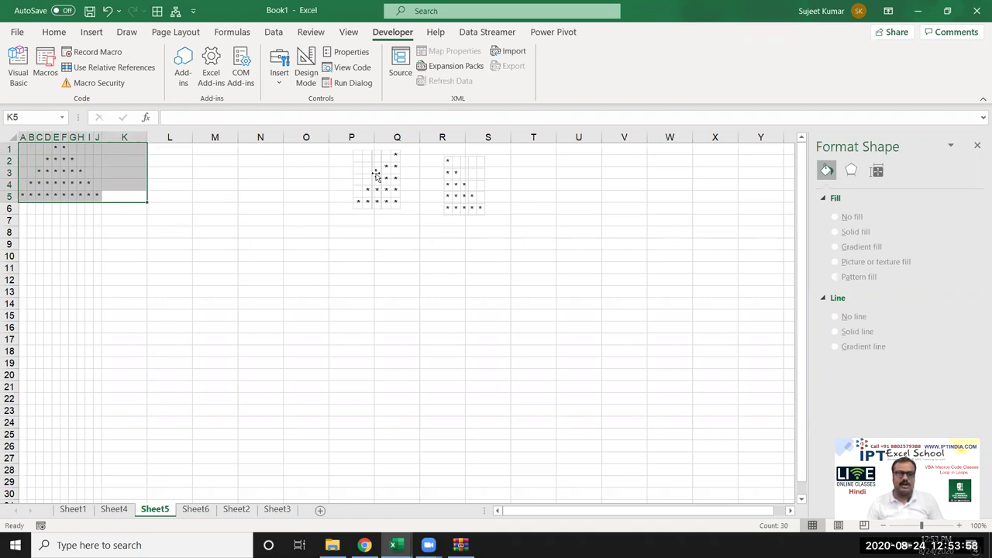
- Nudge the star-pattern picture slightly right, then place the code cursor below loop_2
left_click_drag(376, 175, 403, 173)
key("alt+F11")
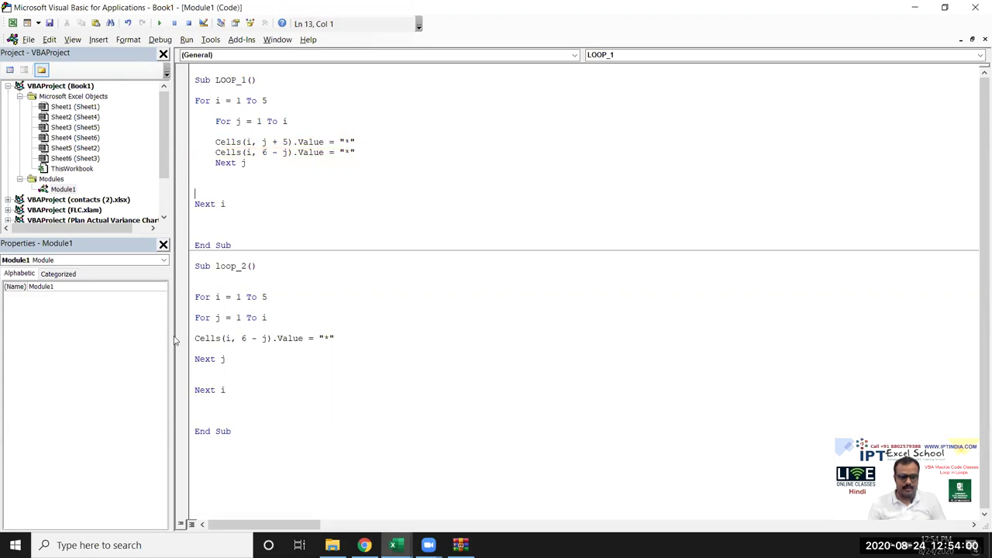
left_click(243, 442)
- Below loop_2, write Sub loop_3() with Dim d As String and For i = 1 To Len(d)
key("Return")
key("Return")
key("Return")
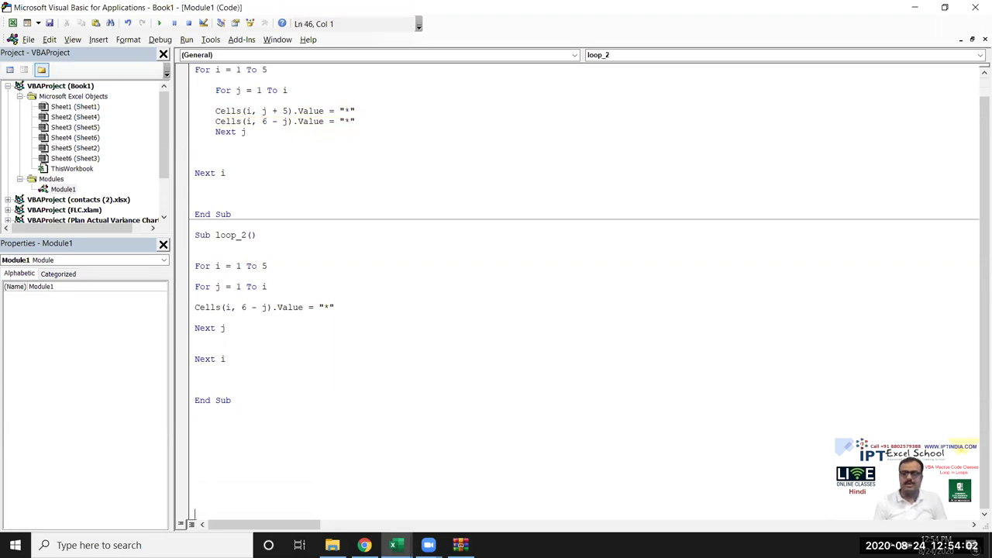
key("Return")
key("Return")
key("Return")
key("Return")
key("Return")
key("Return")
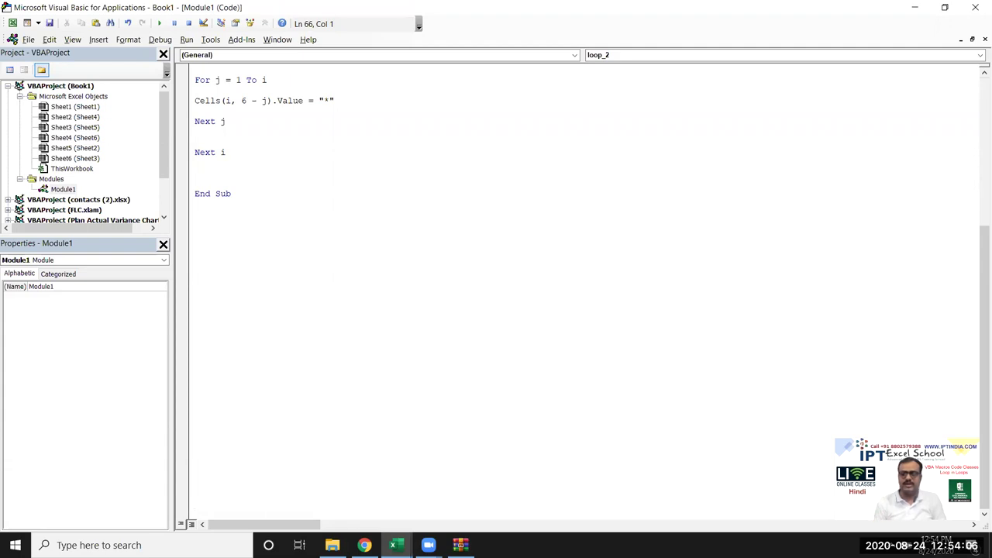
key("Up")
key("Up")
key("Up")
key("Up")
key("Up")
key("Up")
key("Up")
key("Up")
key("Up")
key("Up")
key("Up")
key("Up")
key("Up")
key("Up")
type("sub ")
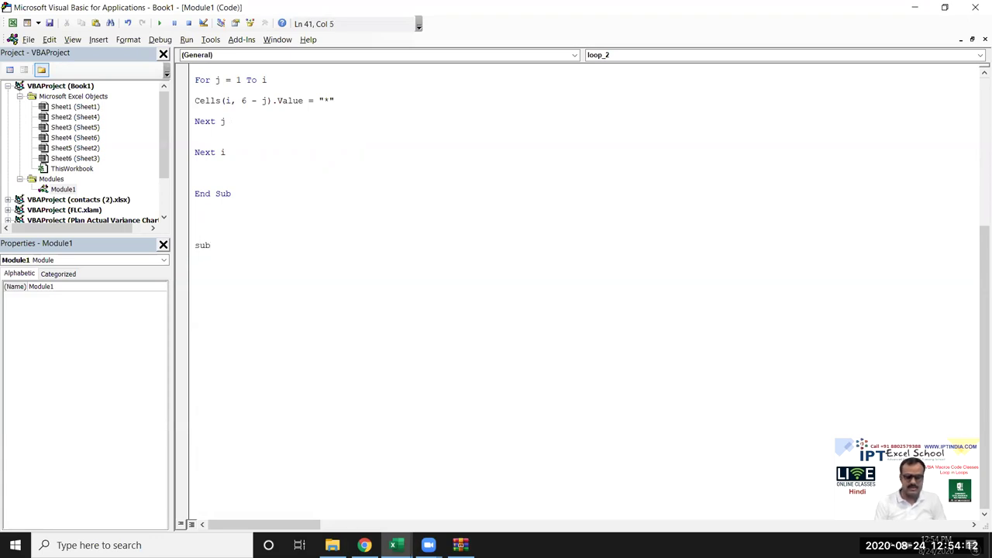
type("oo")
type("_3()")
key("Return")
key("Return")
key("Return")
key("Return")
key("Return")
key("Up")
key("Up")
type("dim d as str")
key("Return")
key("Return")
type("for ")
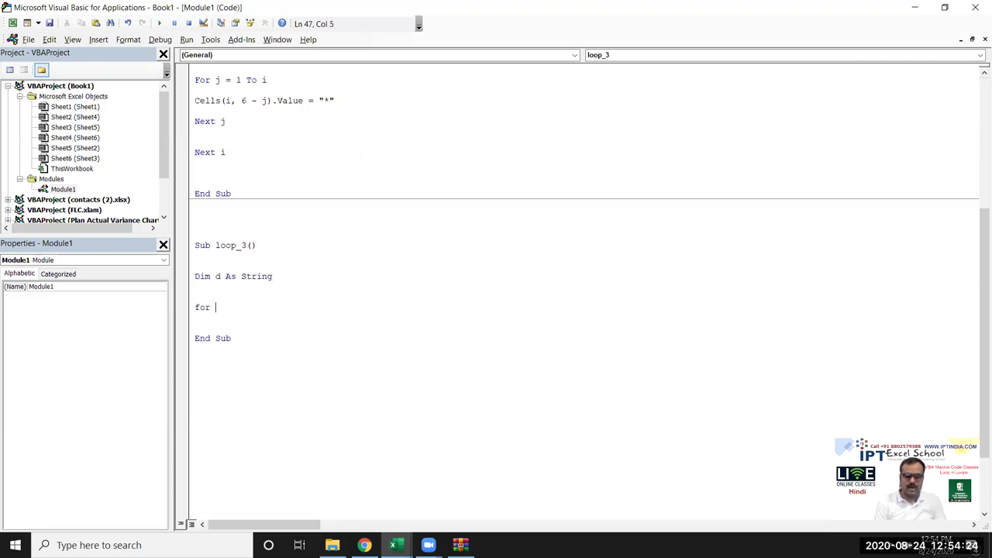
type("i = 1 to len")
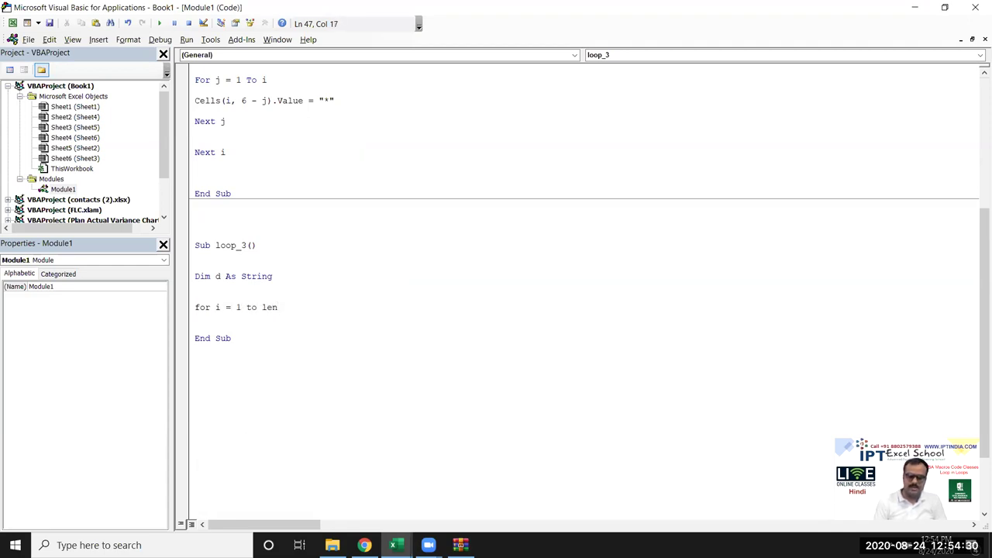
type("(d")
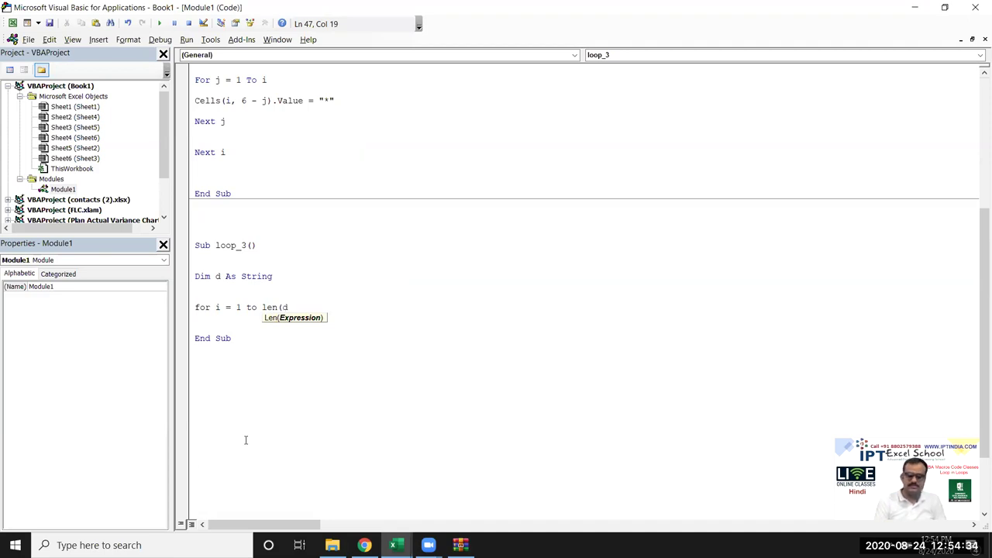
type(")")
key("Return")
key("Return")
key("Return")
key("Return")
type("next")
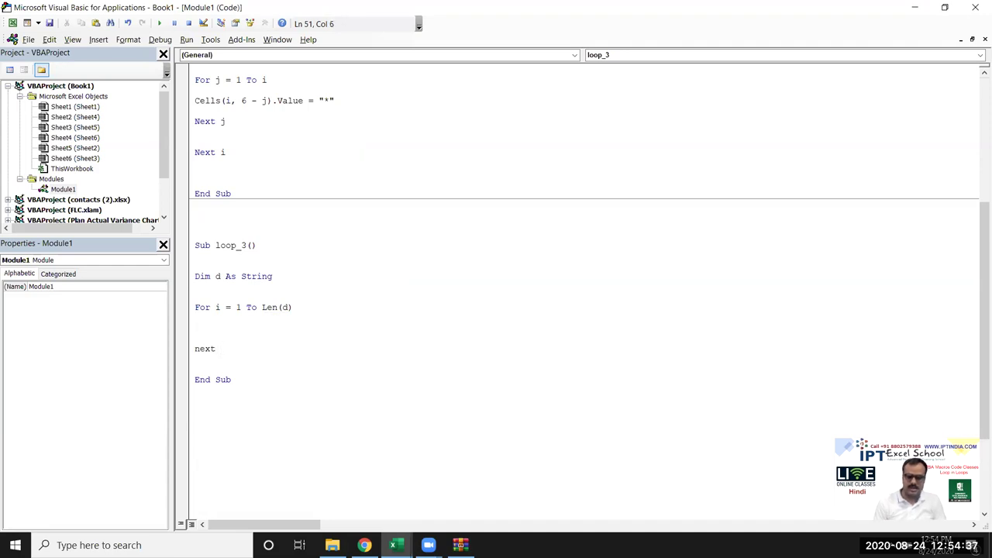
- Inside the loop, add the line Cells(i, 1).Value = Left(d, i)
type("i")
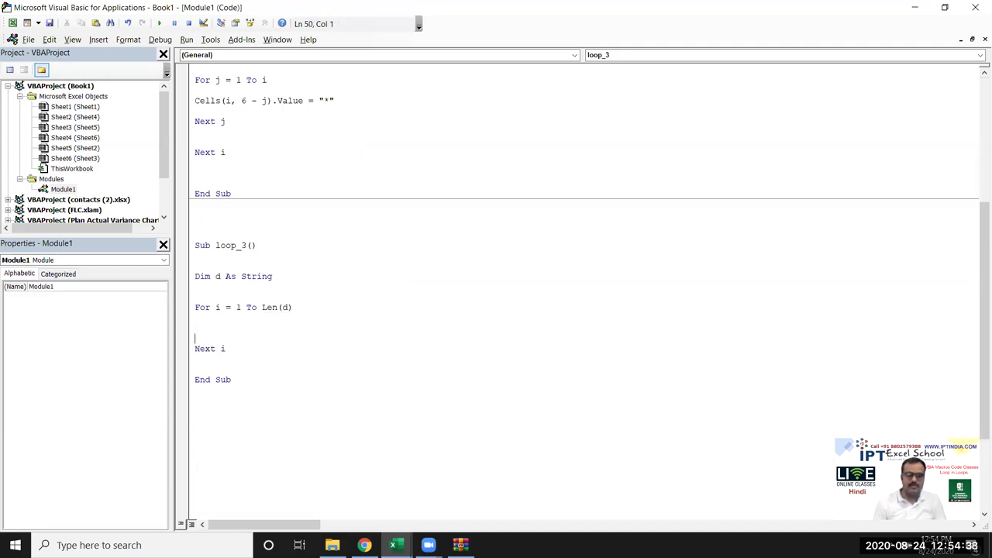
type("lls")
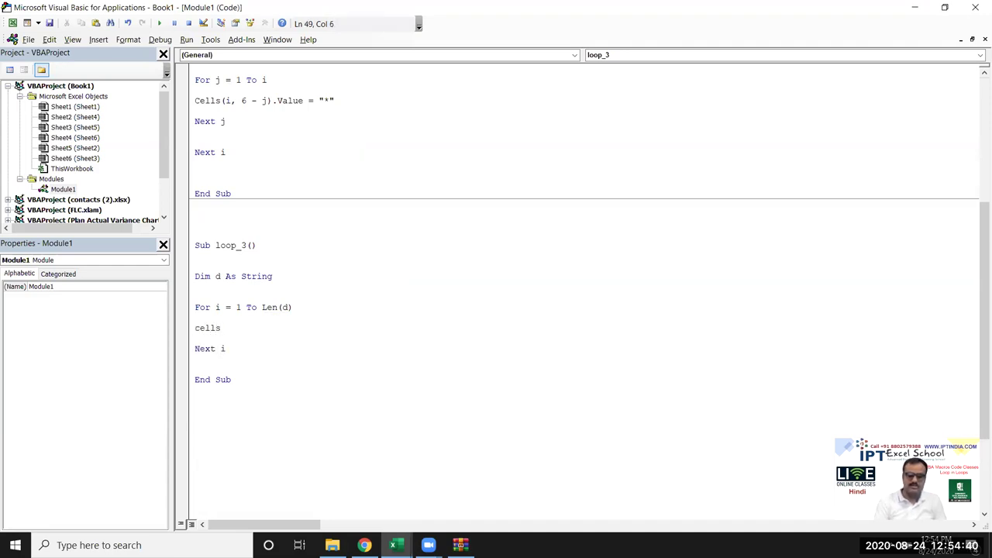
type("(")
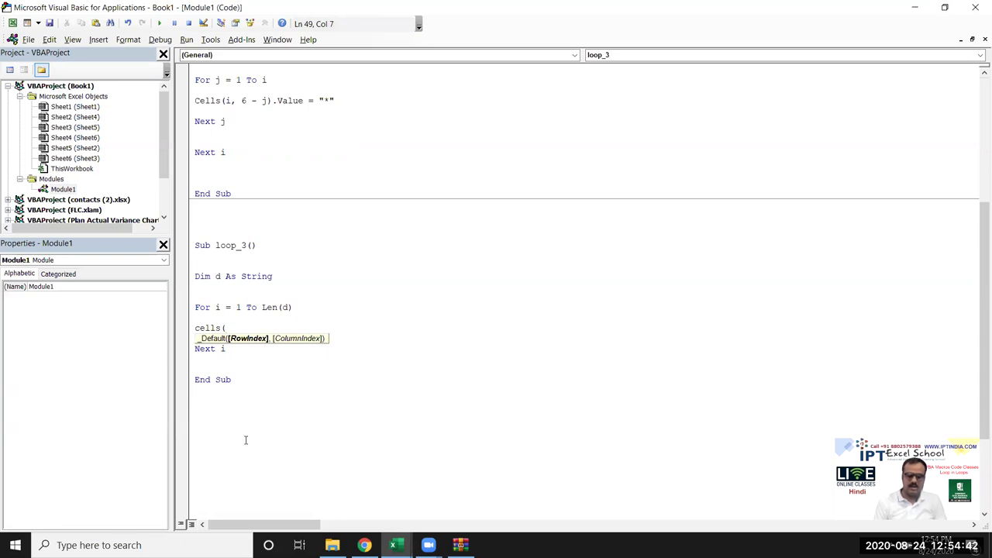
type("i,")
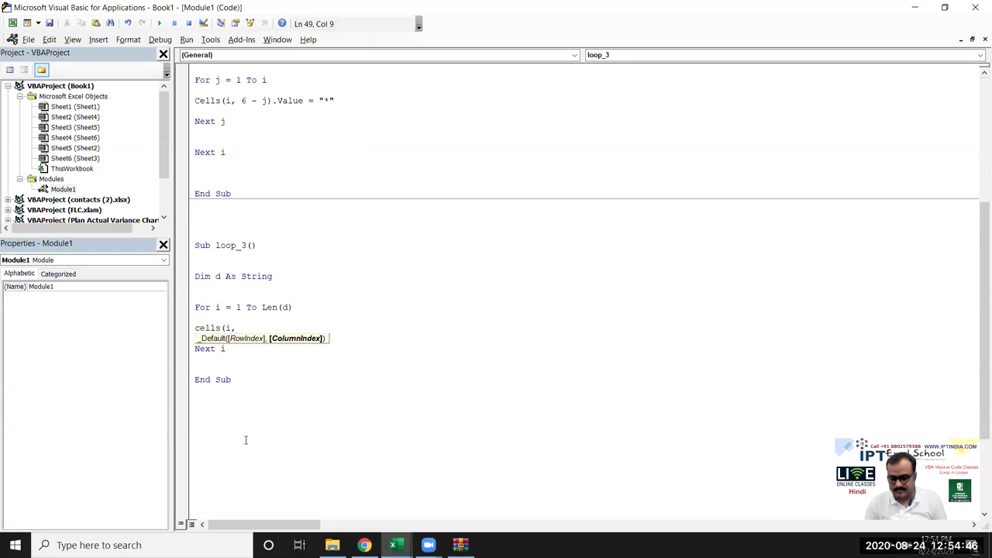
type("1")
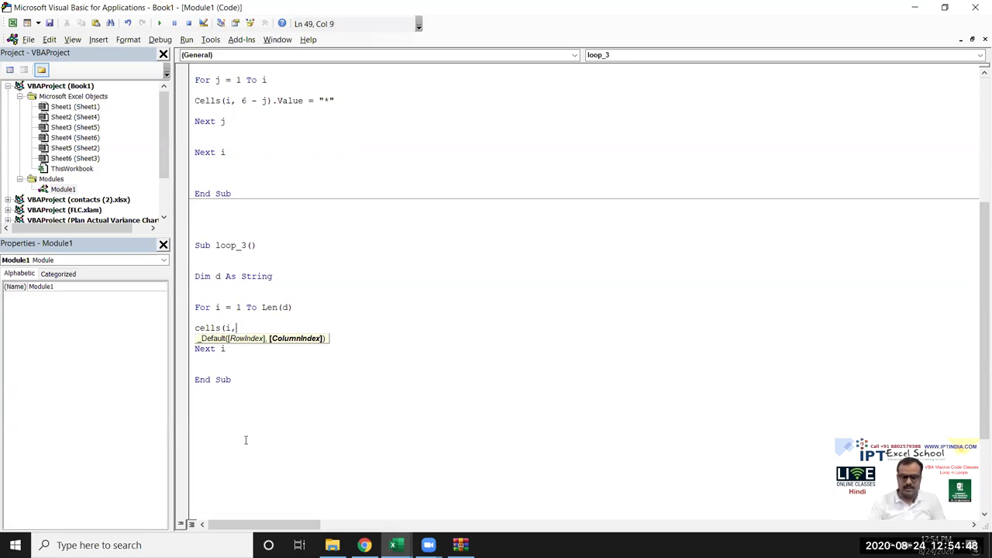
type(").value=left")
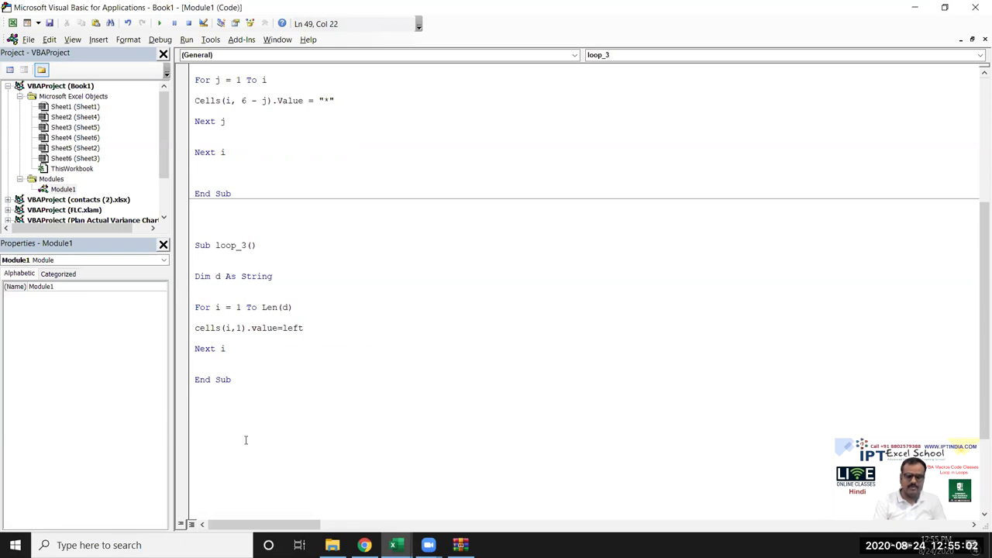
type("(")
type("d,")
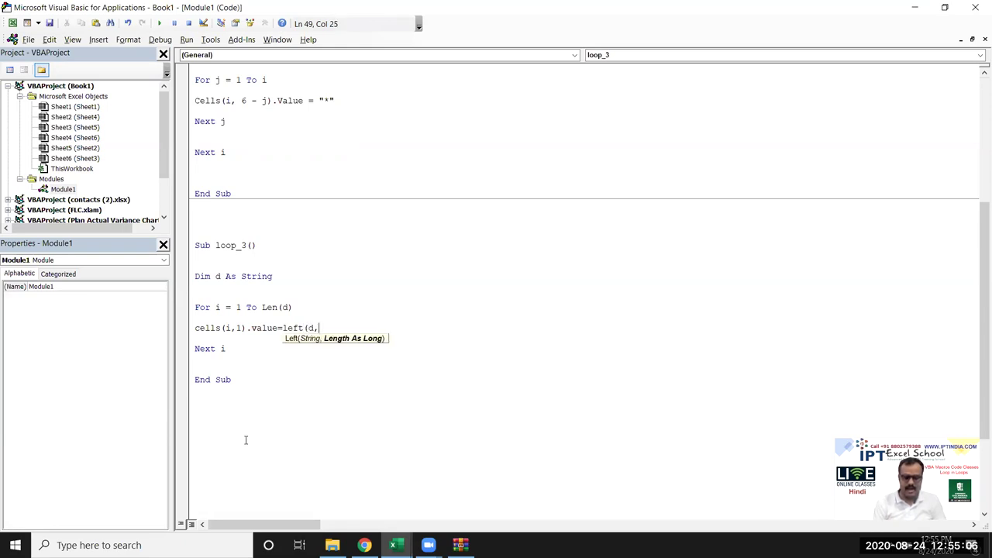
type("i)")
key("Down")
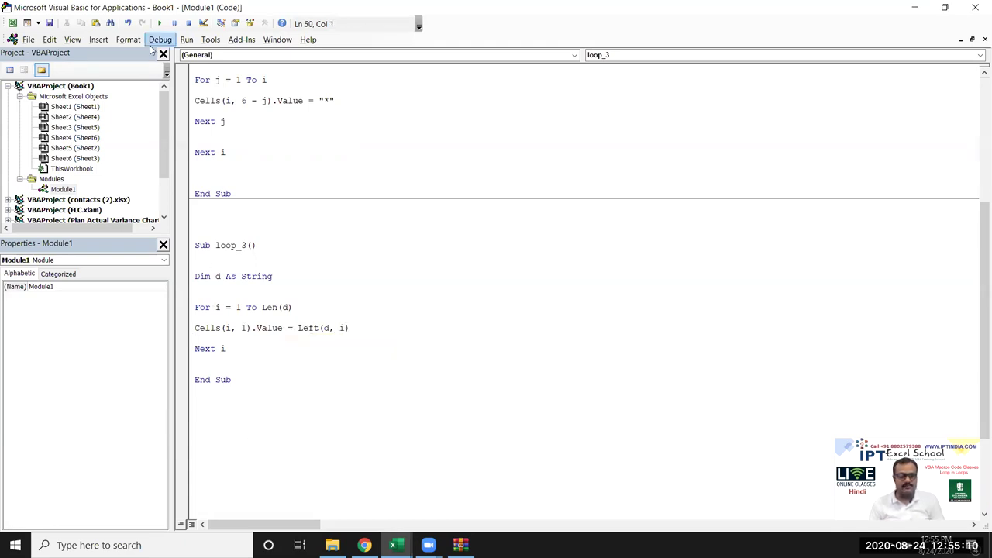
- On the worksheet, select cell B2 to deselect the picture
key("alt+F11")
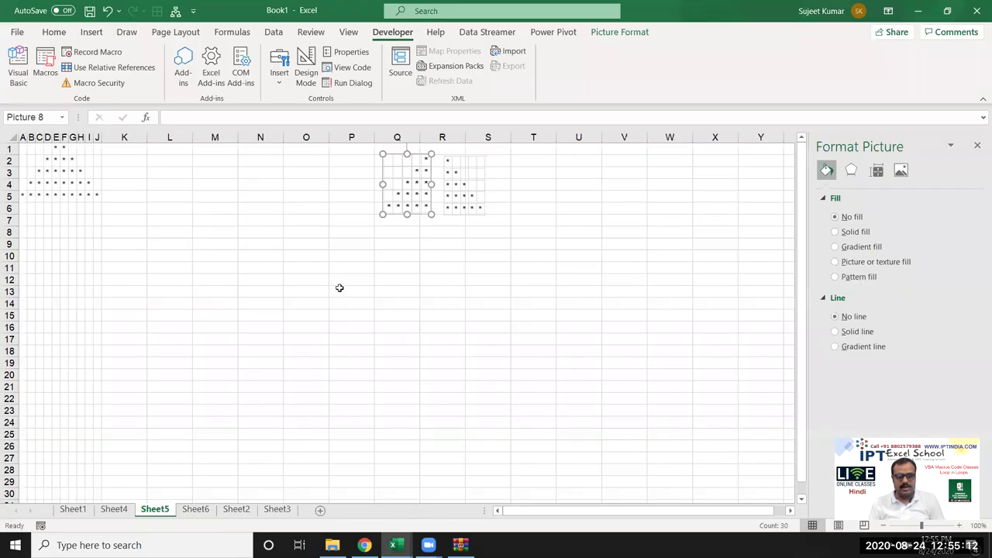
scroll(111, 397, "down", 5)
scroll(93, 333, "up", 5)
left_click(34, 160)
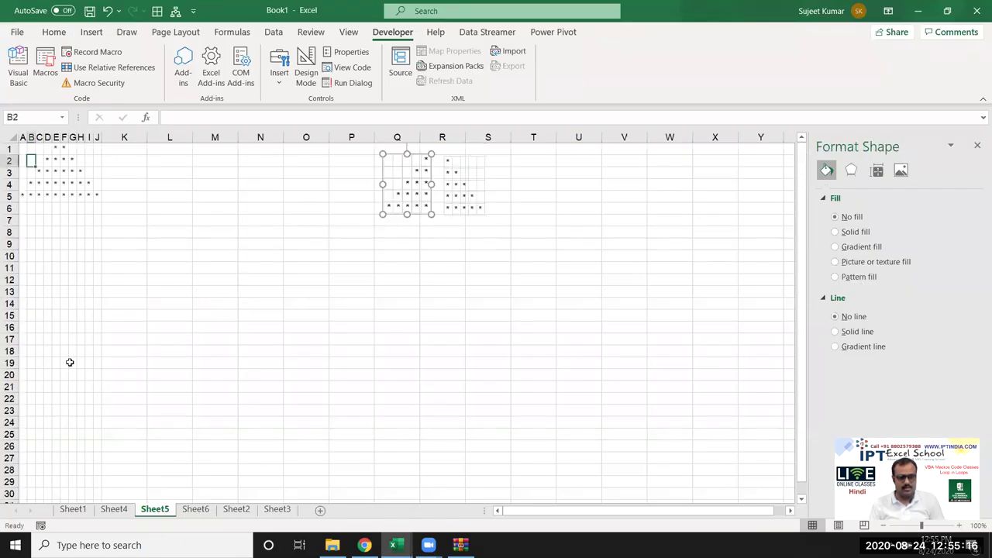
- Below Dim d As String, add a line assigning the user's name as a string to d
key("alt+F11")
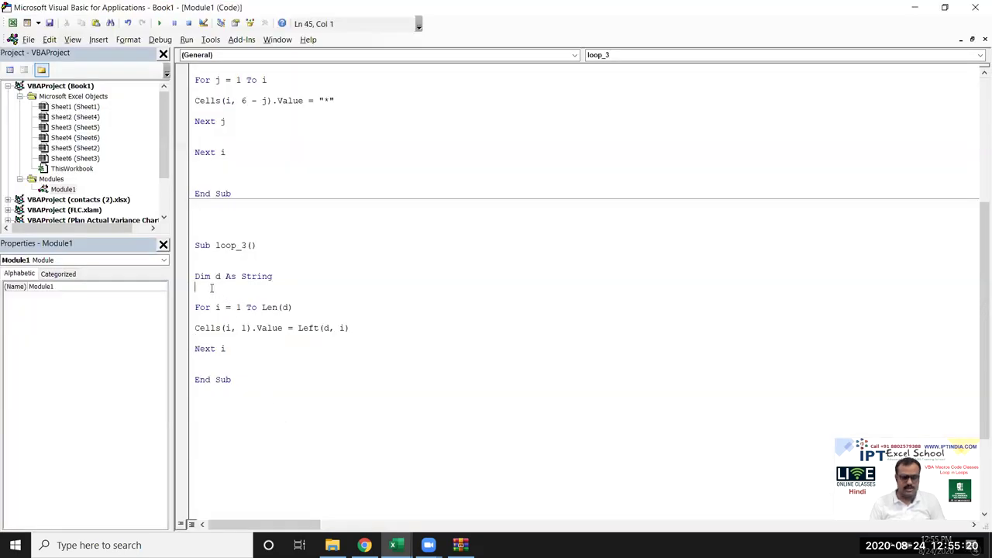
key("Return")
type("l")
key("BackSpace")
key("BackSpace")
type("d = ")
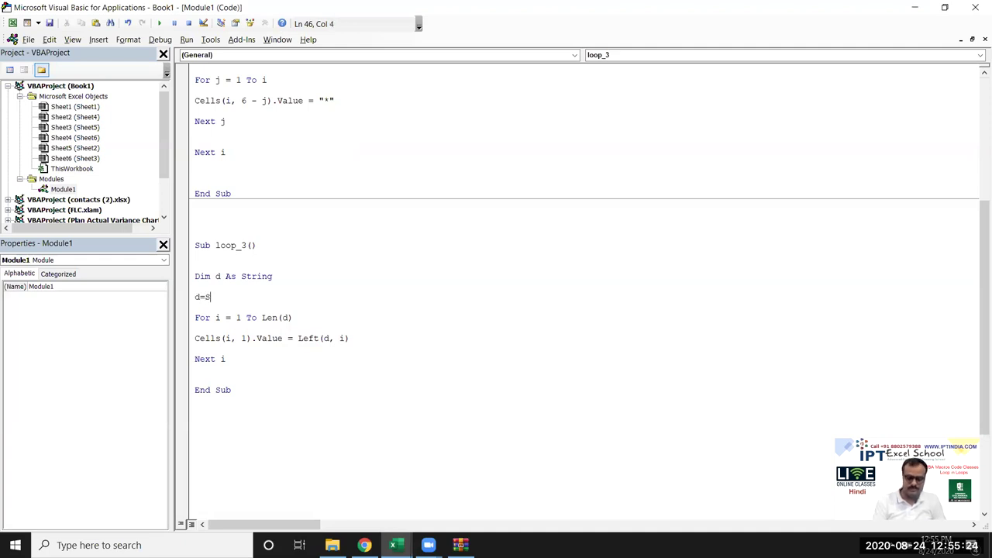
type("\"Sujeet\"")
- Run the loop_3 macro on the empty Sheet6
left_click(239, 327)
key("alt+F11")
key("ctrl+Page_Down")
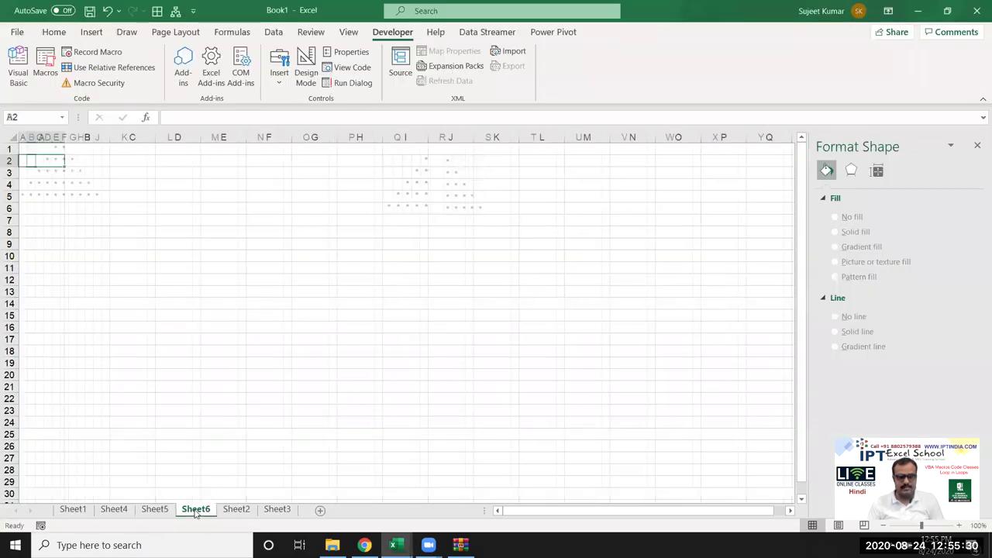
left_click(45, 66)
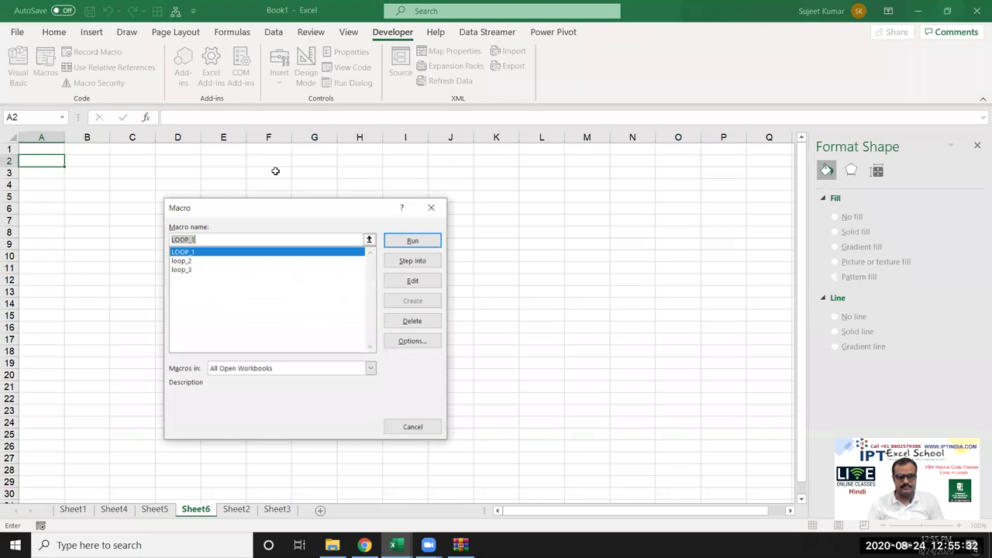
left_click(186, 270)
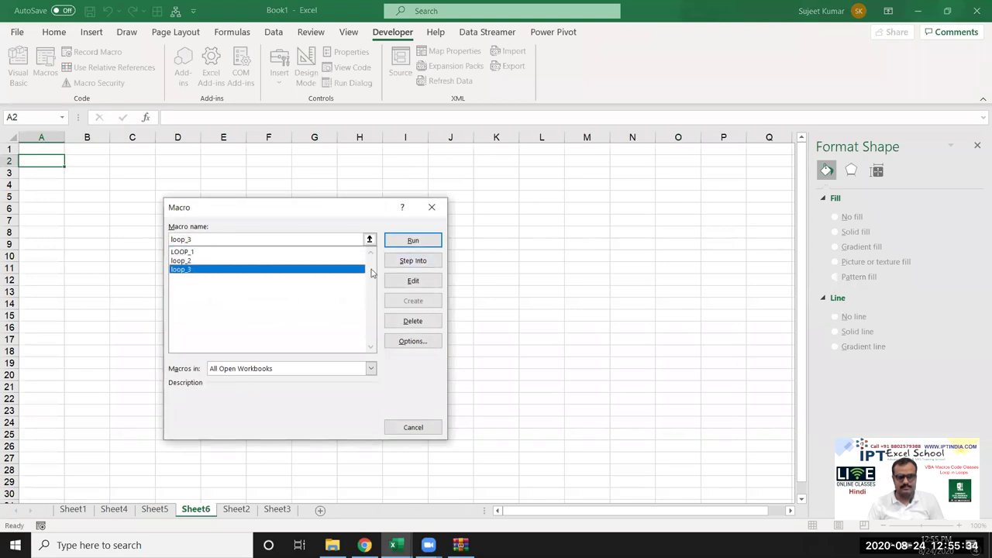
left_click(413, 240)
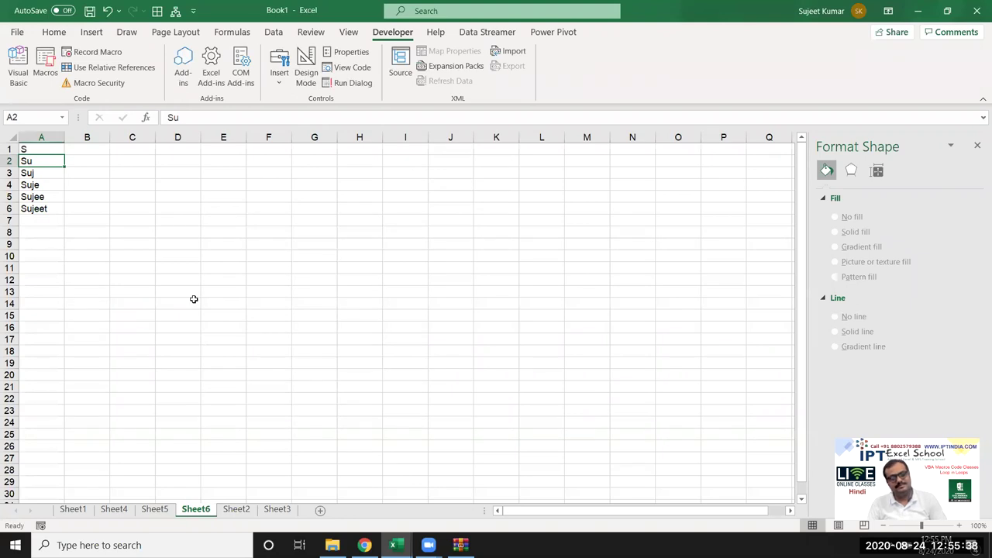
- Clear the letter sequence from A1:A6 and glance over the module code
left_click_drag(44, 208, 31, 148)
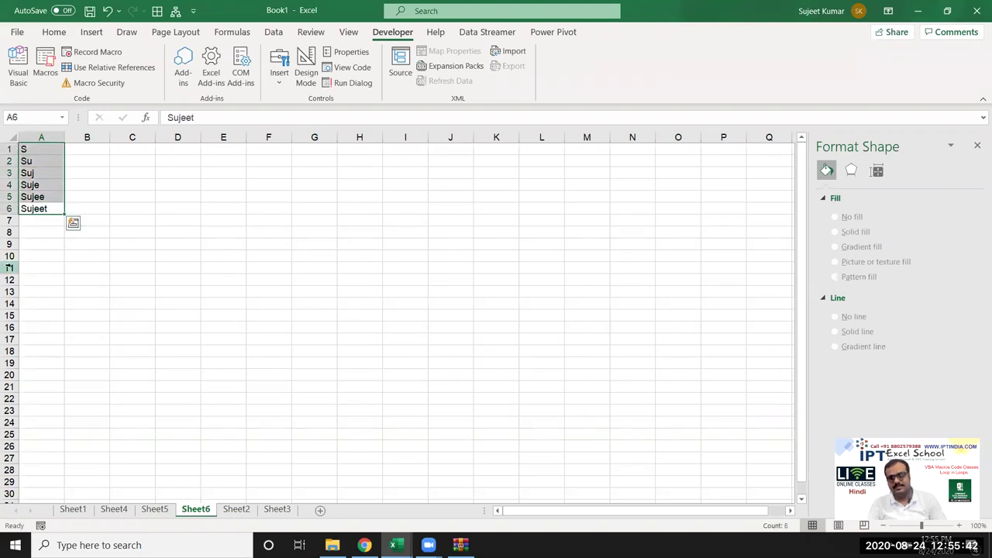
key("Delete")
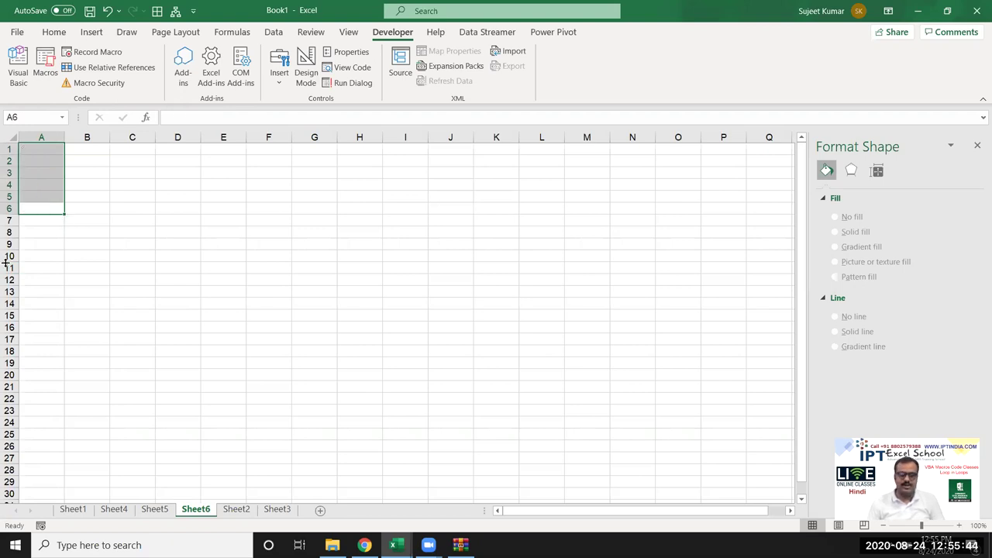
key("alt+F11")
key("ctrl+a")
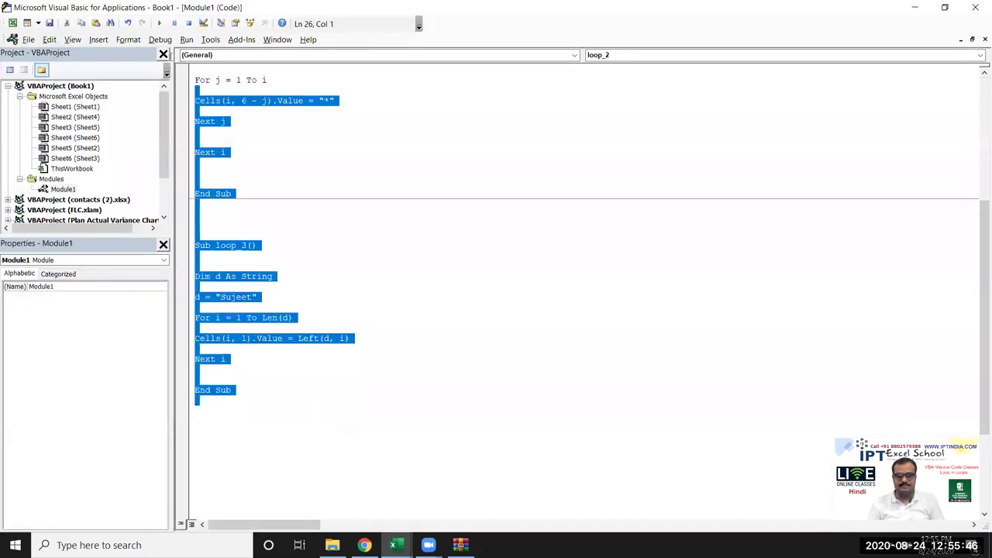
left_click(386, 320)
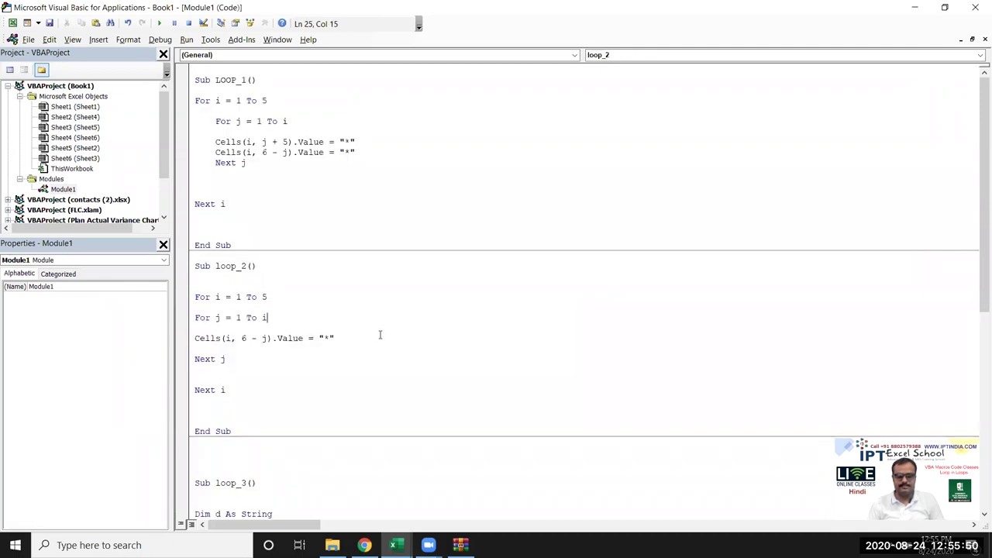
key("alt+F11")
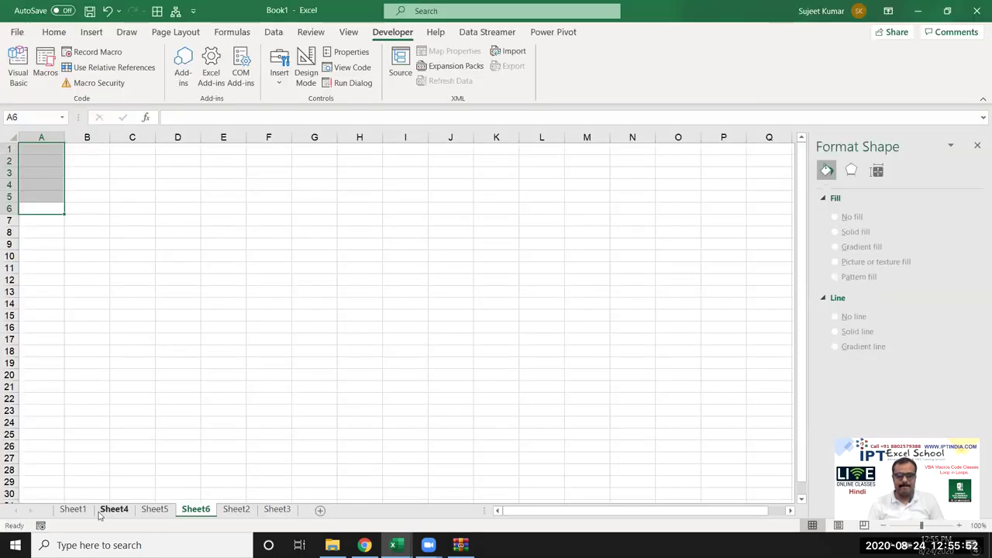
- Go through Sheet1 and Sheet4 to Sheet5 with the star patterns
left_click(75, 510)
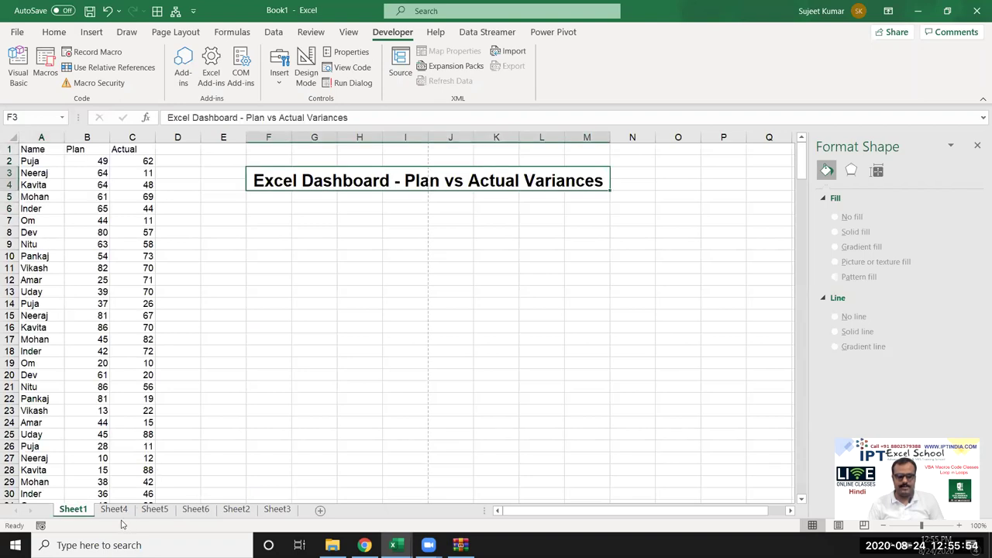
left_click(116, 511)
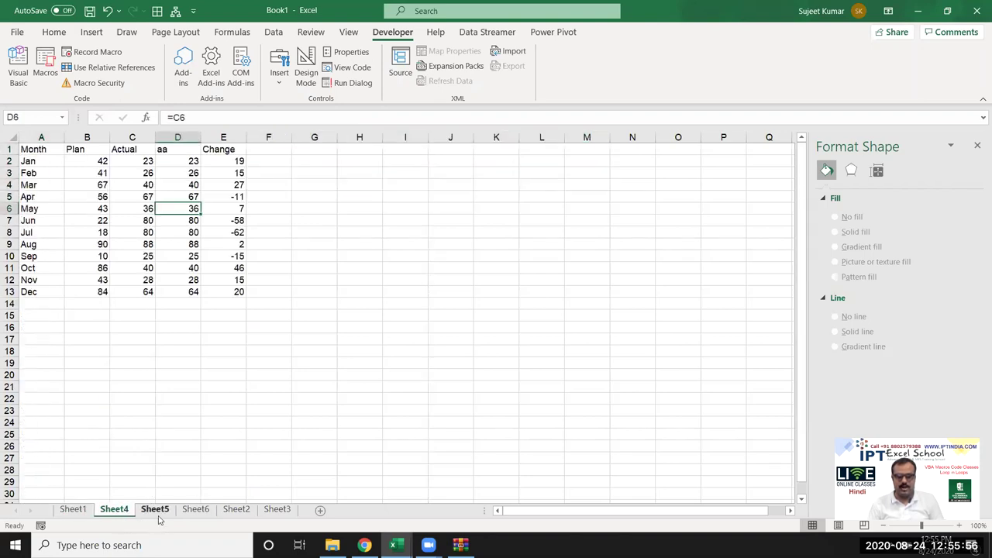
left_click(155, 510)
left_click(581, 267)
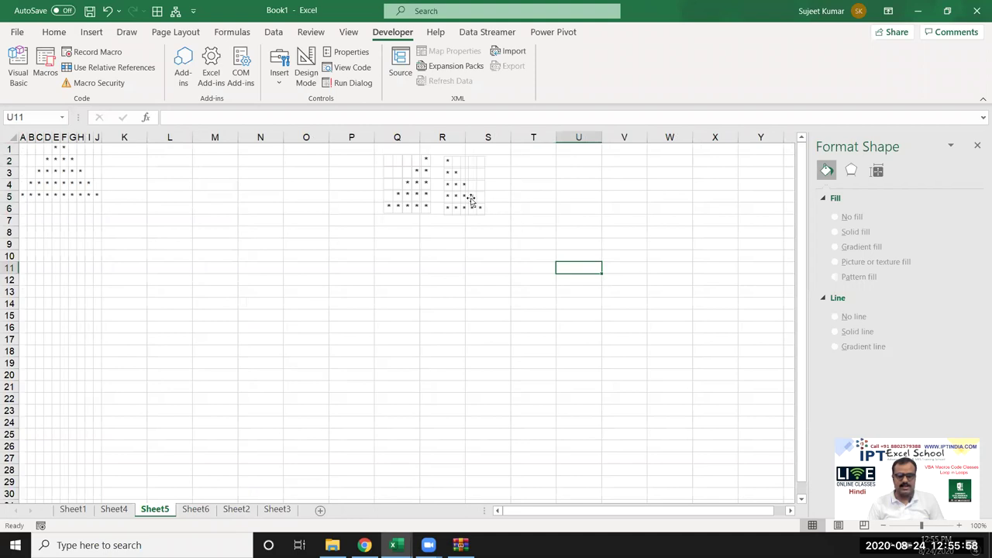
- Reposition the two star triangles and add an upside-down, widened copy below the originals
left_click_drag(470, 200, 556, 199)
left_click_drag(411, 195, 330, 186)
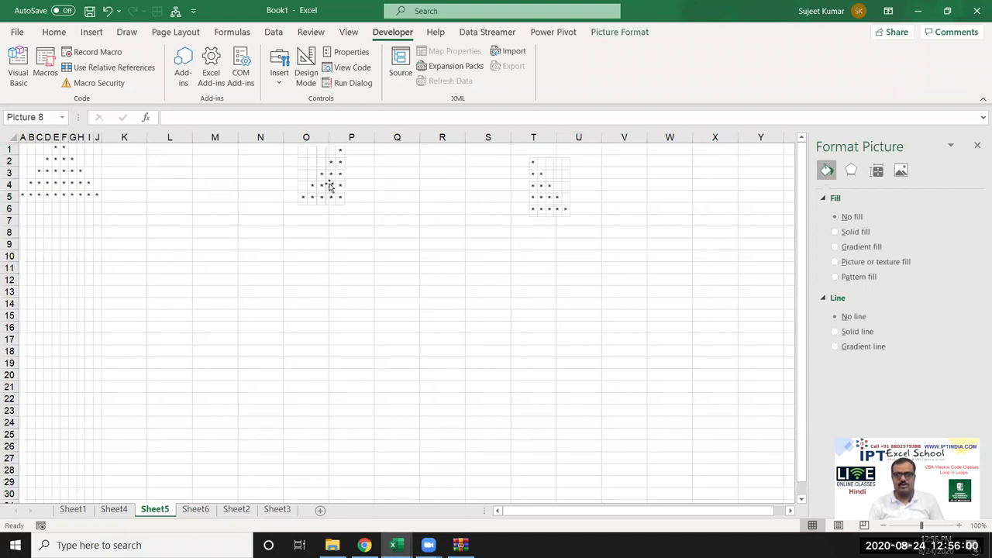
mouse_move(535, 190)
left_mouse_down()
mouse_move(496, 192)
mouse_move(418, 262)
left_mouse_up()
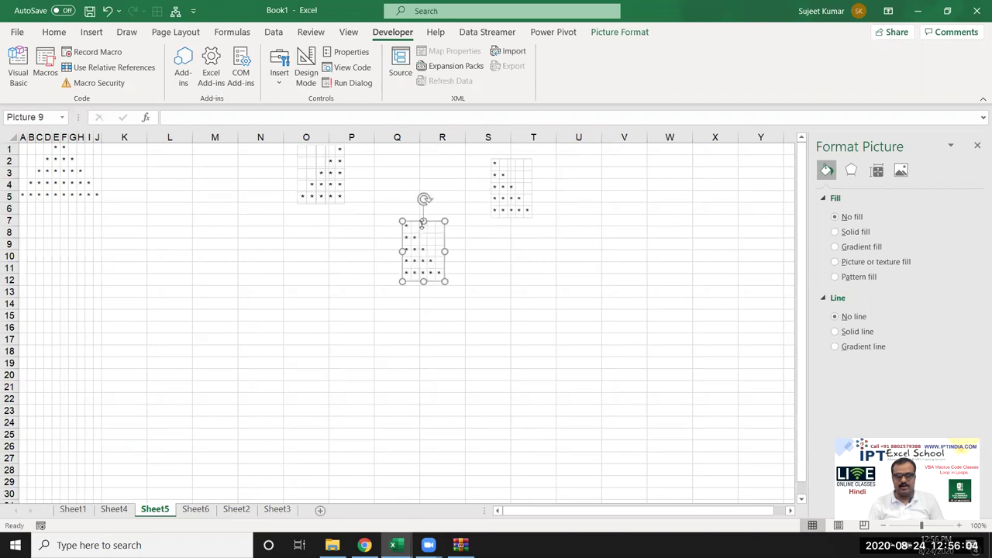
left_click_drag(423, 222, 428, 371)
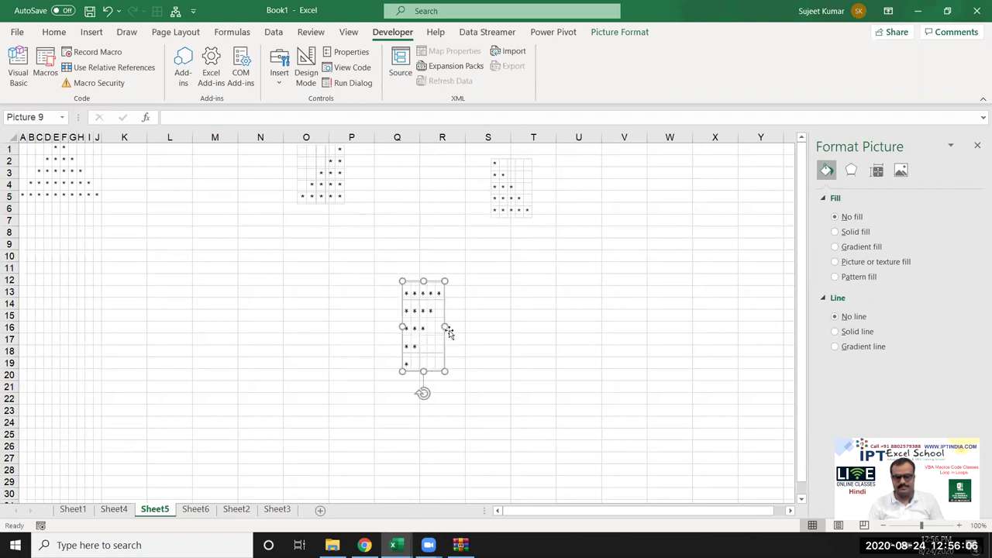
mouse_move(447, 325)
left_mouse_down()
mouse_move(518, 302)
mouse_move(439, 301)
left_mouse_up()
left_click(524, 339)
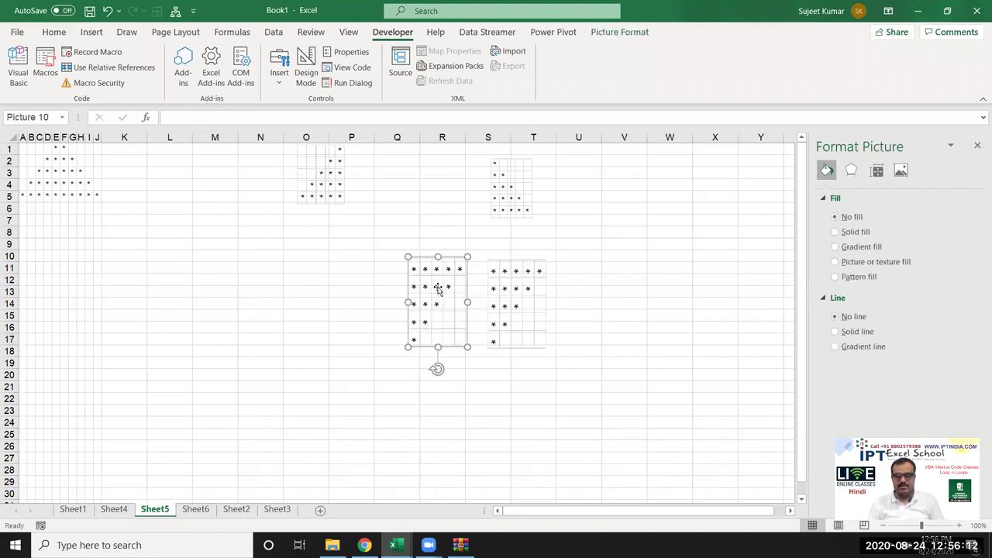
- Mirror the inverted triangle left to right and line it up beside the other one
mouse_move(468, 302)
left_mouse_down()
mouse_move(371, 292)
mouse_move(439, 303)
mouse_move(324, 304)
left_mouse_up()
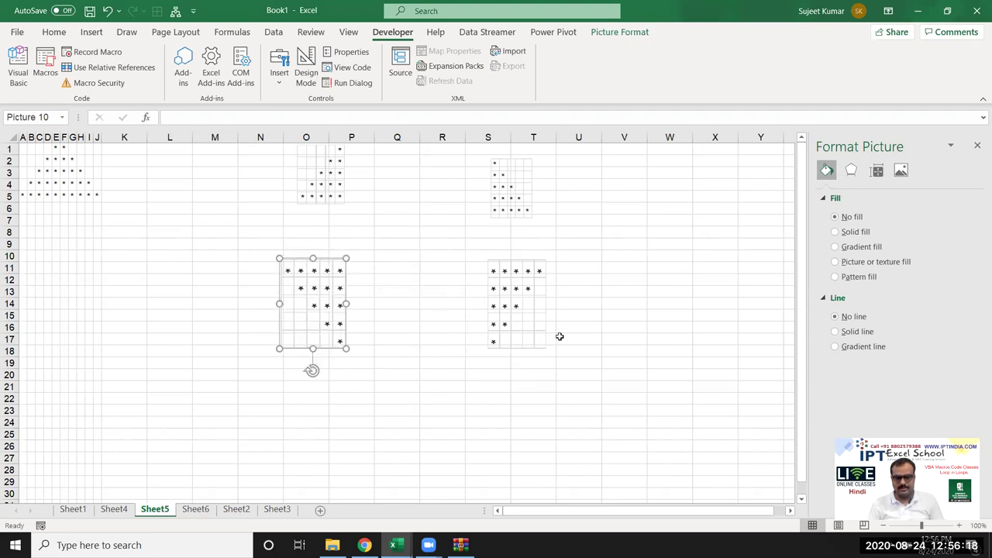
left_click_drag(519, 295, 520, 280)
mouse_move(330, 289)
left_mouse_down()
mouse_move(330, 276)
mouse_move(395, 392)
left_mouse_up()
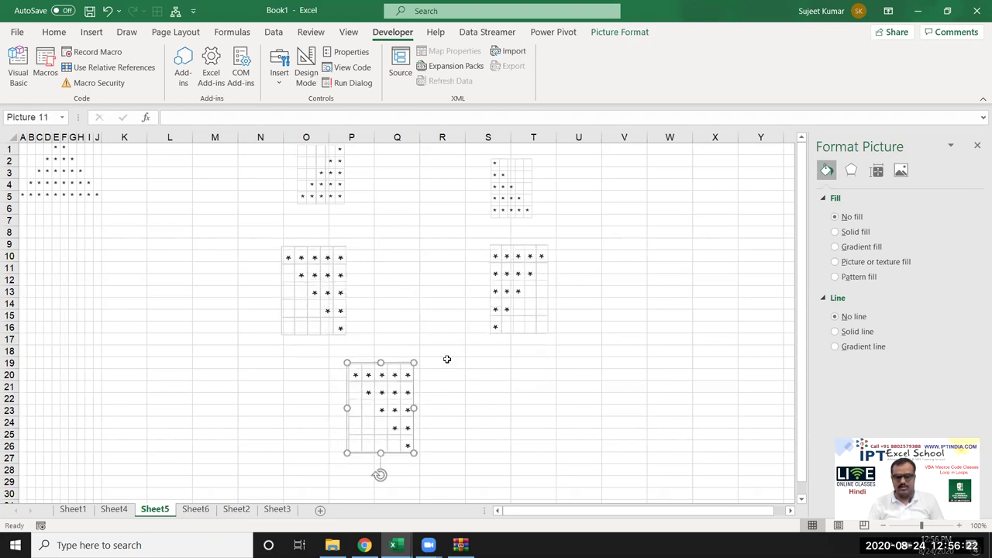
mouse_move(510, 287)
left_mouse_down("ctrl")
mouse_move(437, 406)
mouse_move(505, 325)
left_mouse_up("ctrl")
key("ctrl+z")
- Copy an inverted triangle beside its mirrored partner at row 20 to form an upside-down pyramid
left_click(484, 397)
left_click_drag(518, 283, 443, 406, "ctrl")
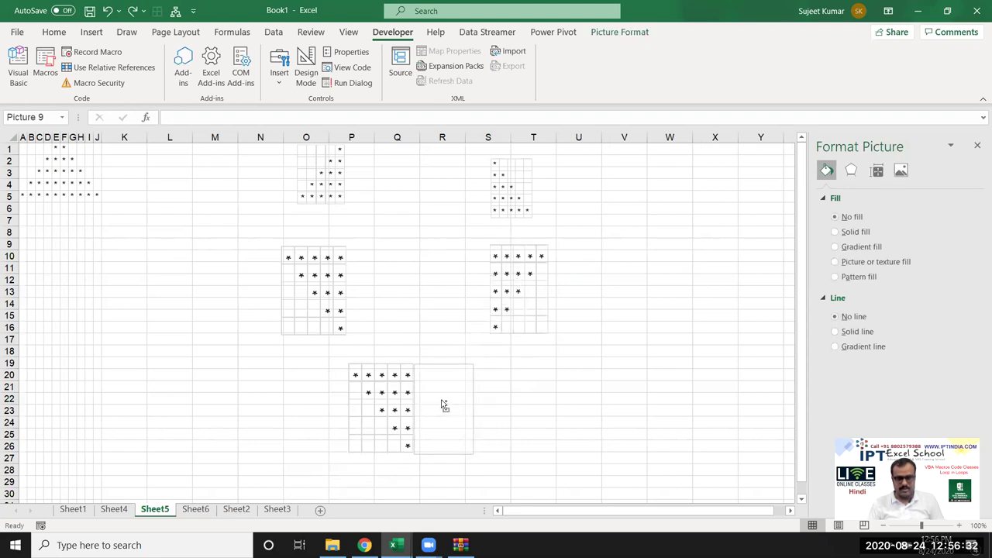
left_click(542, 411)
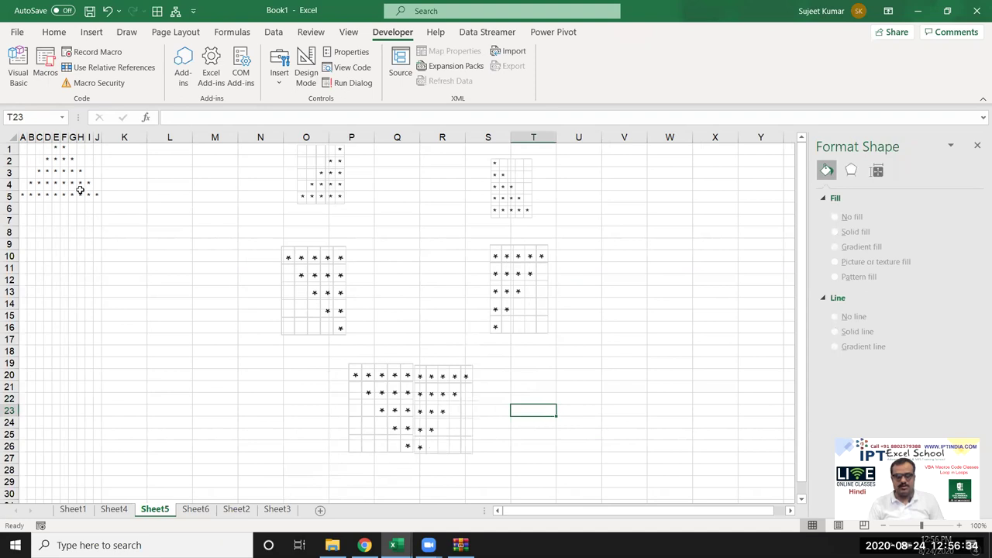
- Duplicate the inverted pyramid to columns U–W and push its two halves together
left_click(364, 397)
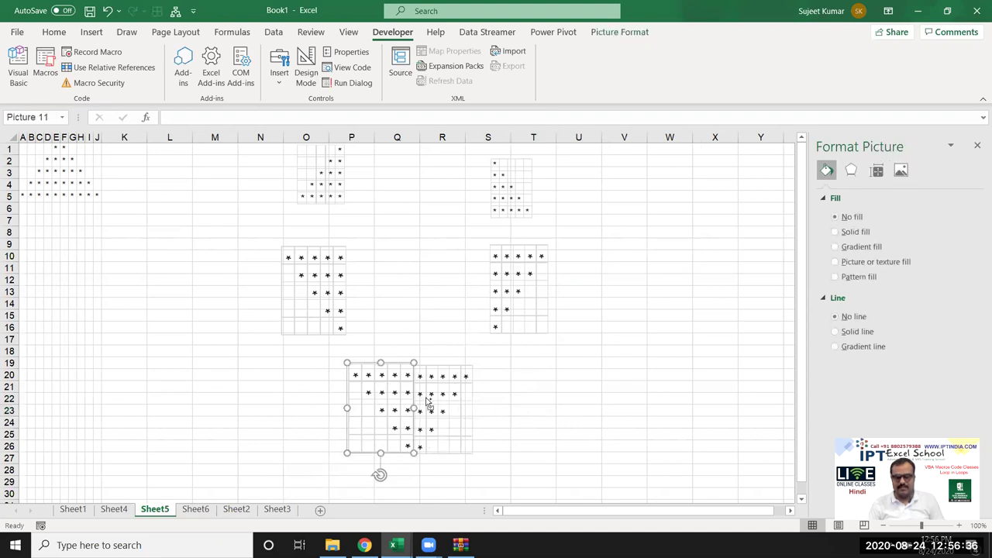
left_click(426, 400, "ctrl")
left_click_drag(472, 405, 664, 405, "ctrl")
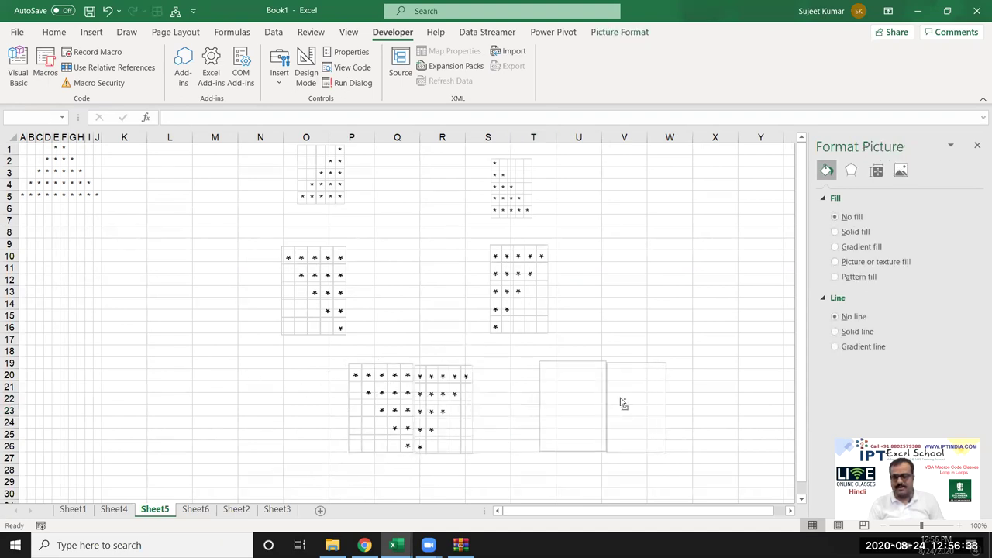
left_click(705, 413)
left_click(587, 481)
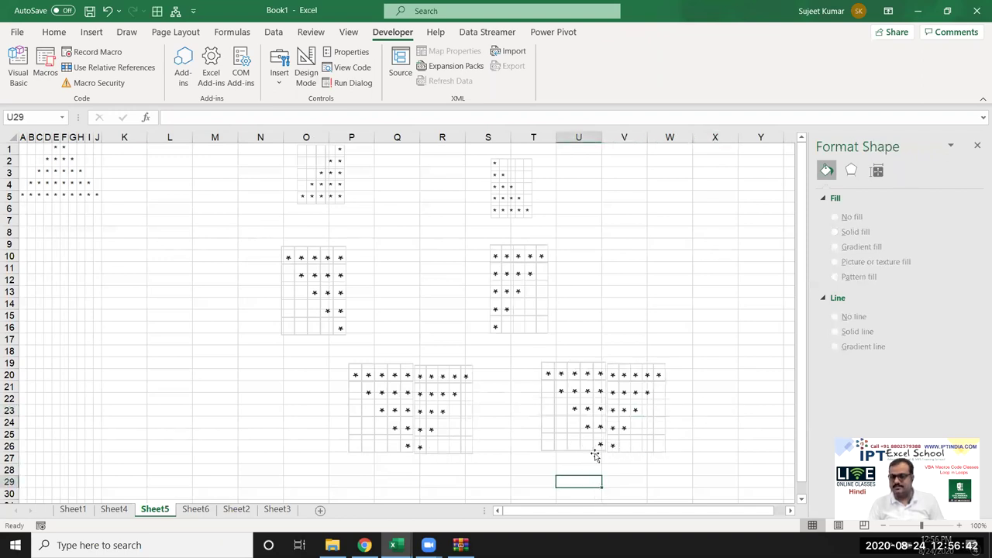
left_click(624, 394)
left_click_drag(624, 394, 613, 393)
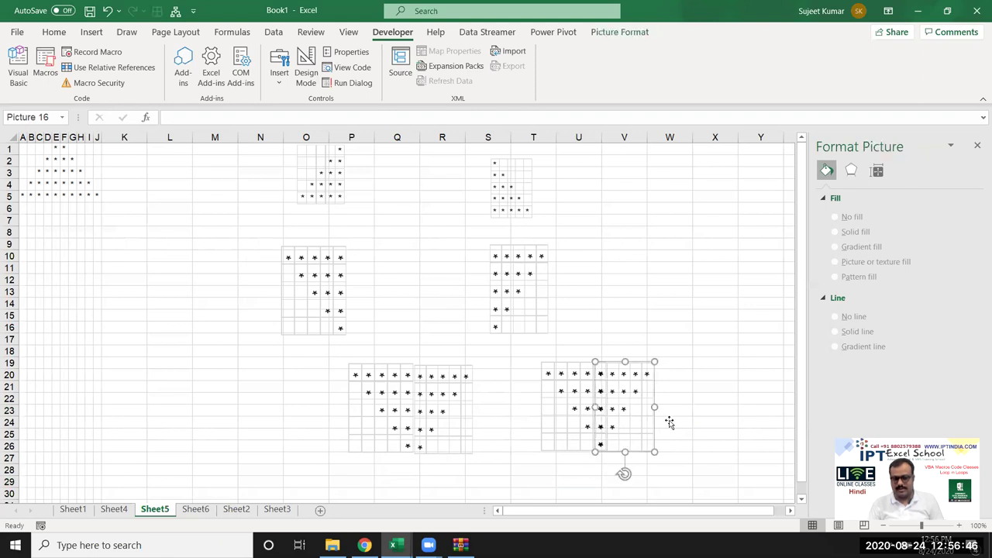
left_click(705, 413)
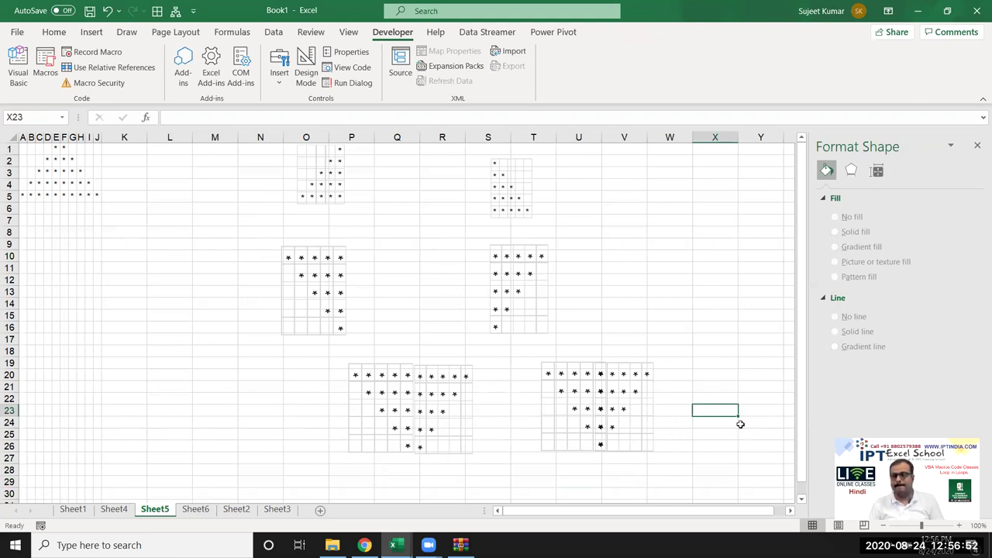
left_click(741, 423)
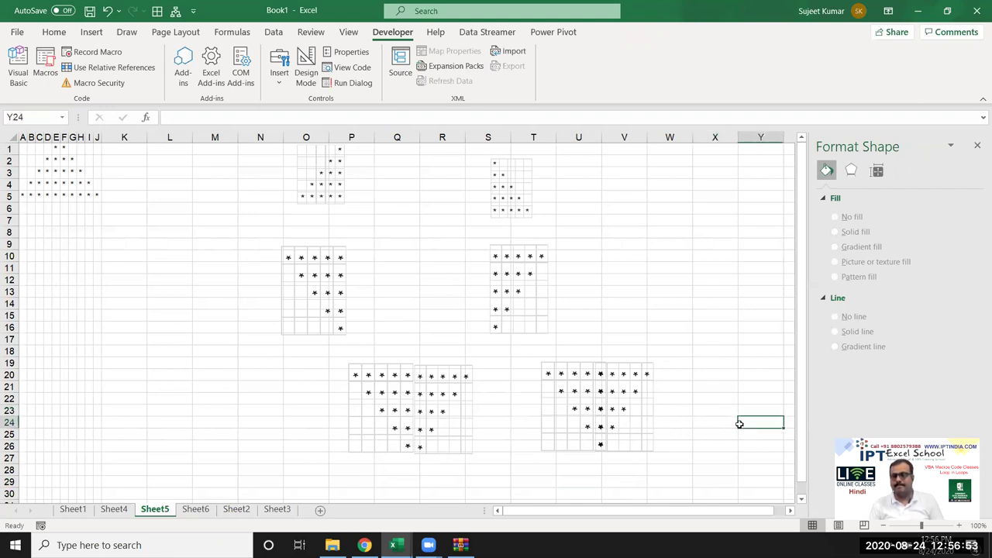
- Copy the two pyramid halves up and to the right and flip them upright
left_click(667, 314)
left_click(402, 402)
left_click(432, 401, "ctrl")
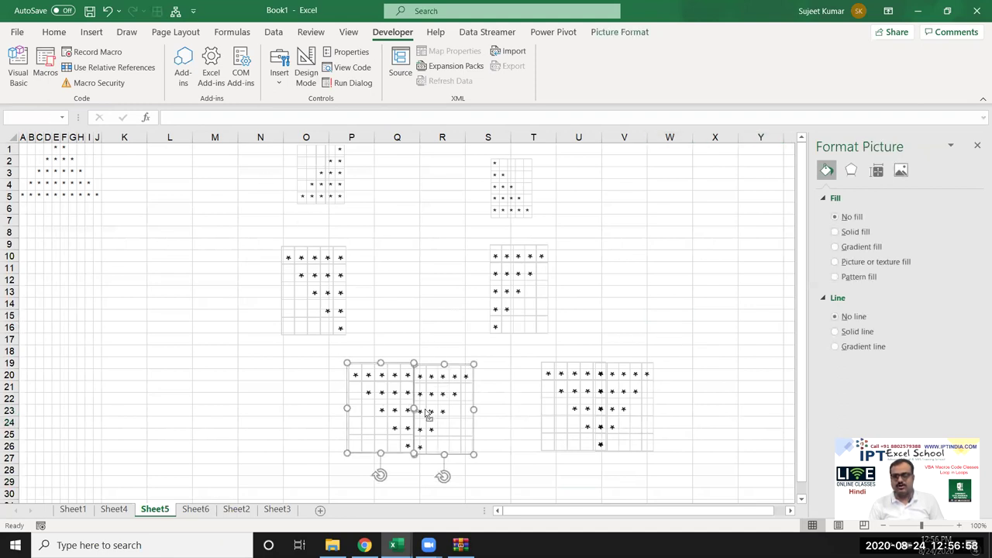
mouse_move(423, 399)
left_mouse_down()
mouse_move(564, 369)
mouse_move(710, 308)
left_mouse_up()
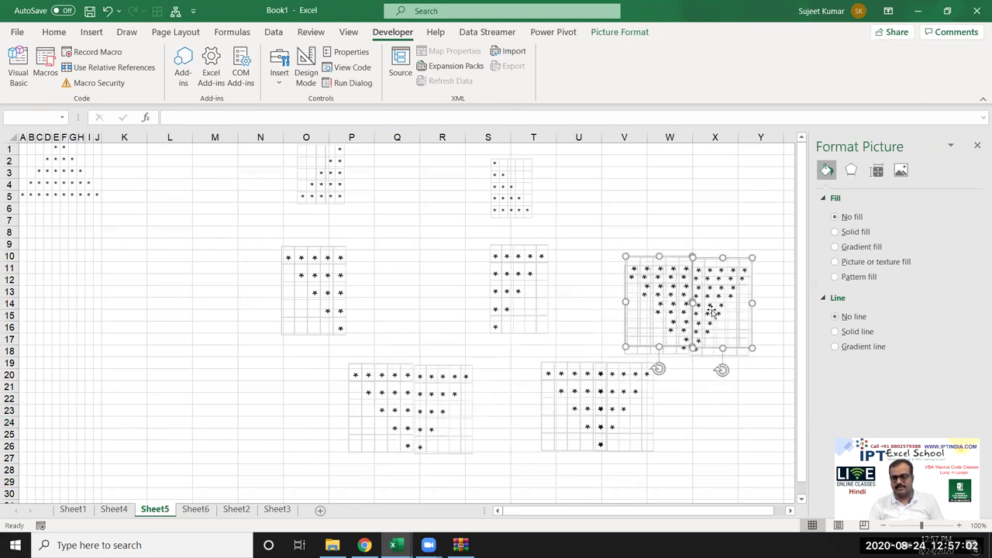
left_click_drag(692, 348, 682, 251)
left_click(558, 290)
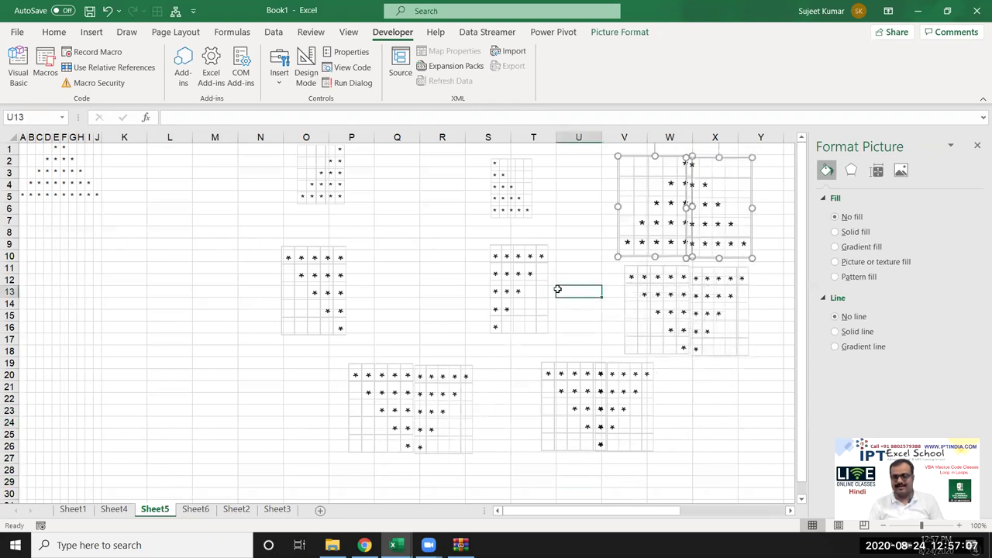
- Settle the upright pyramid directly on top of the inverted one to form a diamond
left_click(680, 249)
left_click(717, 247, "ctrl")
left_click_drag(717, 247, 720, 277)
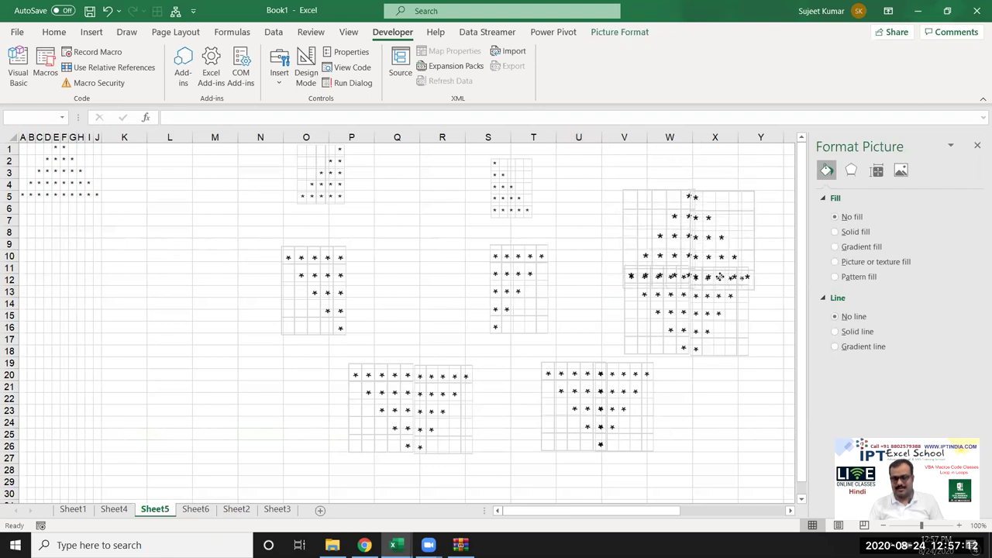
left_click_drag(720, 277, 718, 262)
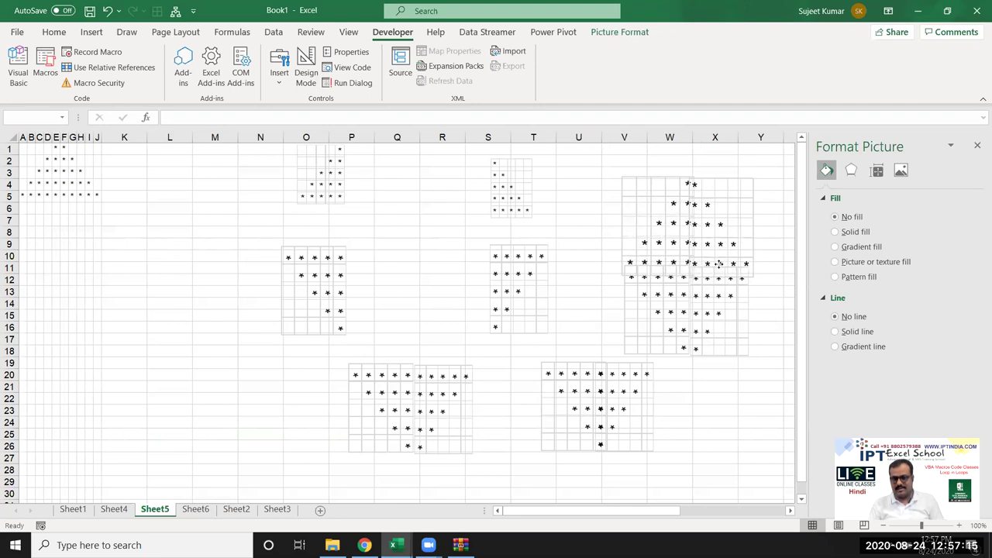
left_click(766, 354)
- Select all four triangle pieces that make up the diamond
left_click(977, 148)
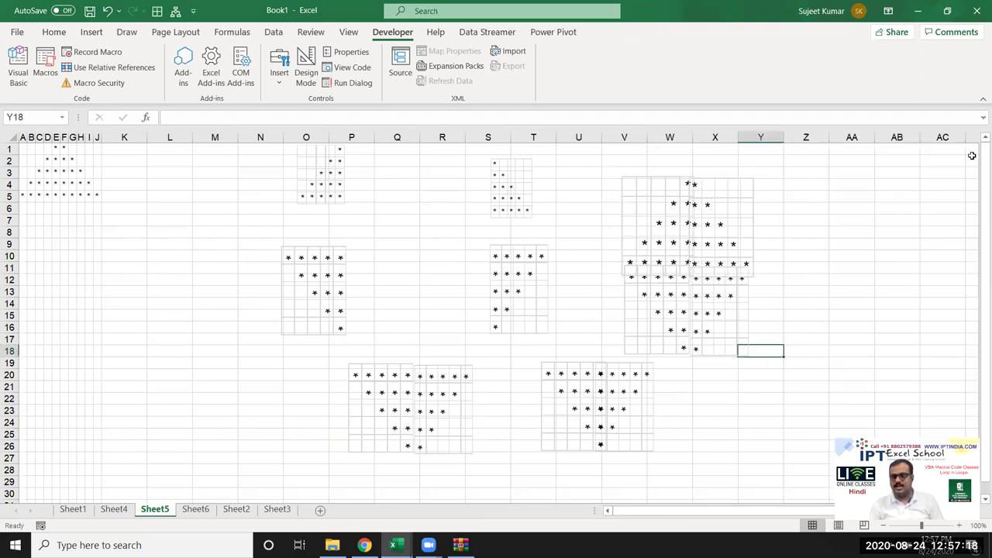
left_click(717, 232)
left_click(685, 236, "ctrl")
left_click(667, 295, "ctrl")
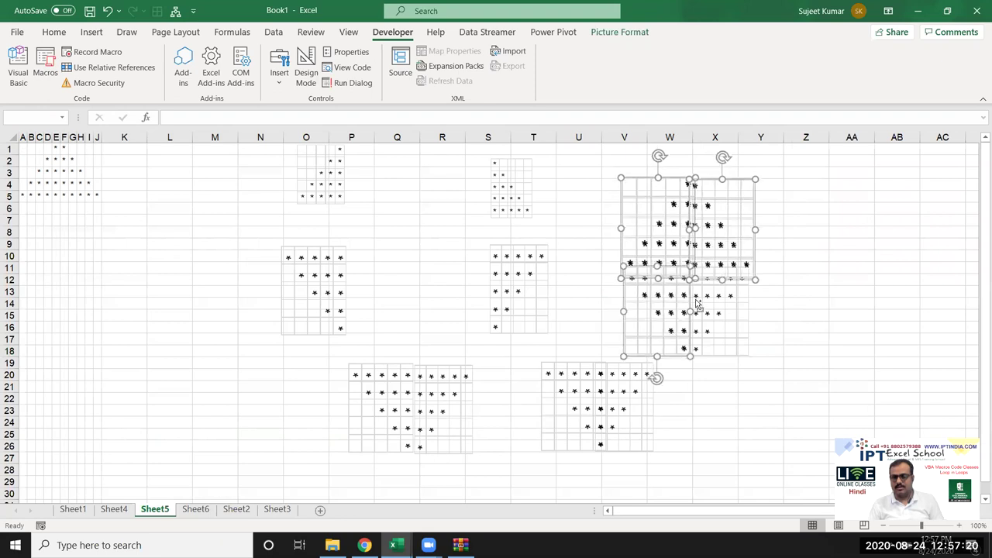
key("ctrl+z")
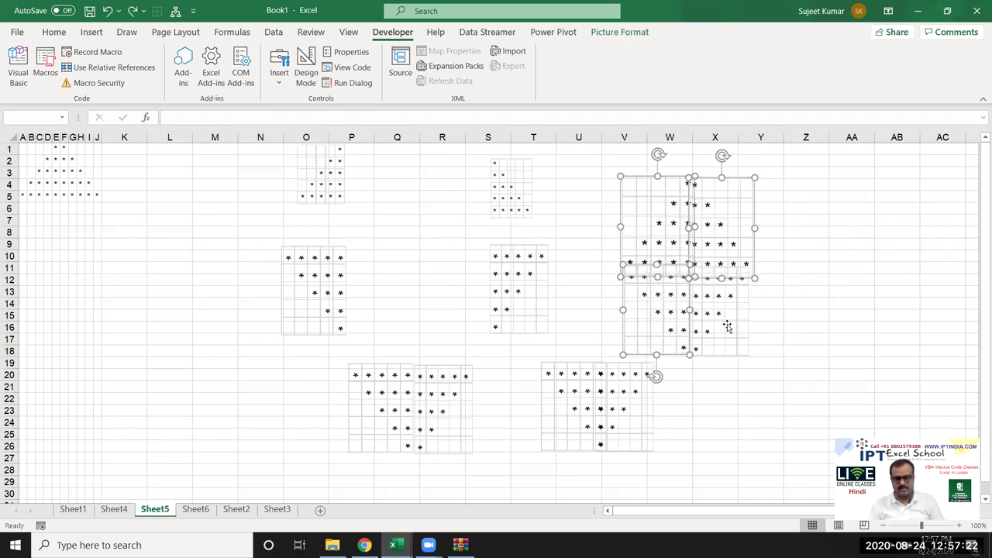
left_click(713, 305, "ctrl")
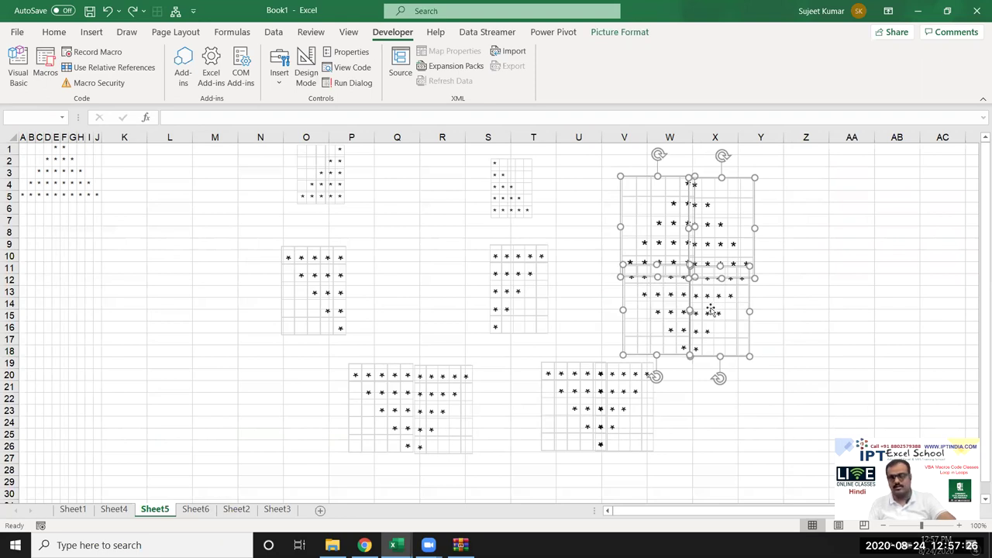
- Move the diamond to columns Z–AB and raise its lower triangles against the upper ones
left_click_drag(708, 310, 859, 308)
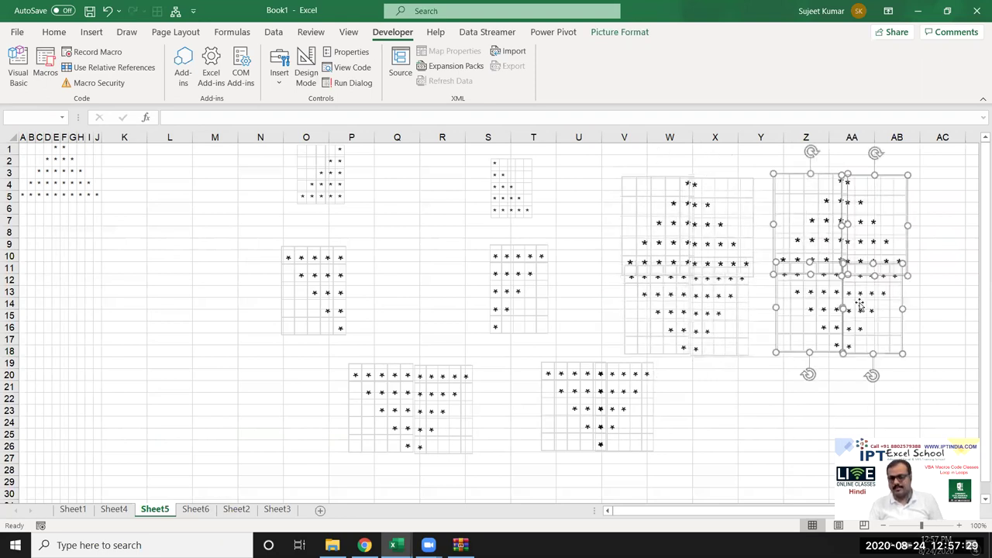
left_click(765, 395)
left_click(828, 332)
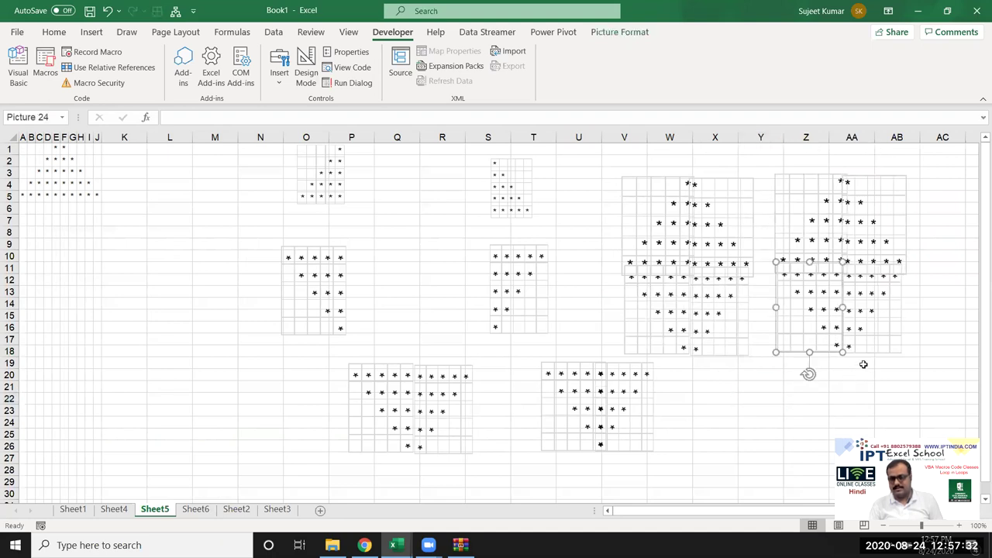
left_click(871, 327, "ctrl")
left_click_drag(826, 308, 826, 293)
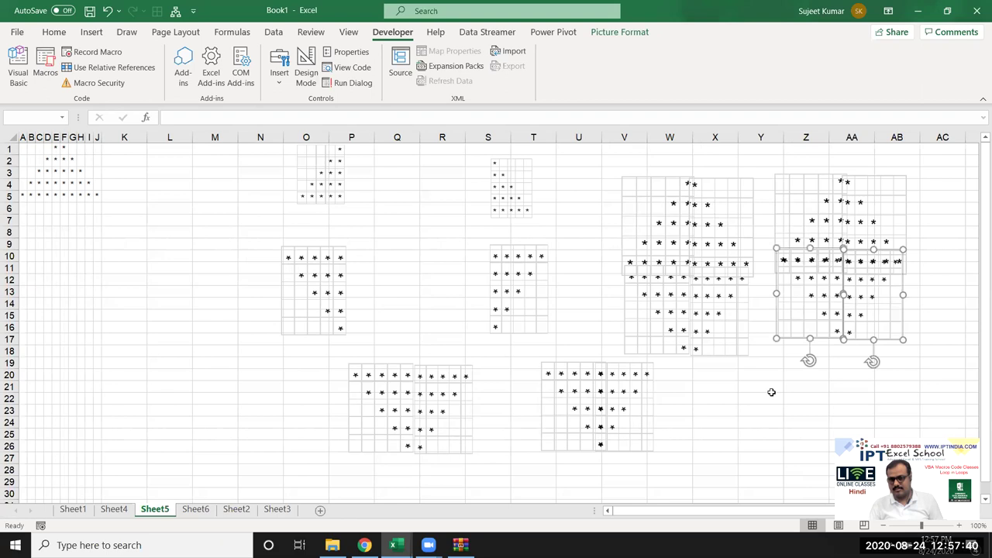
left_click(767, 399)
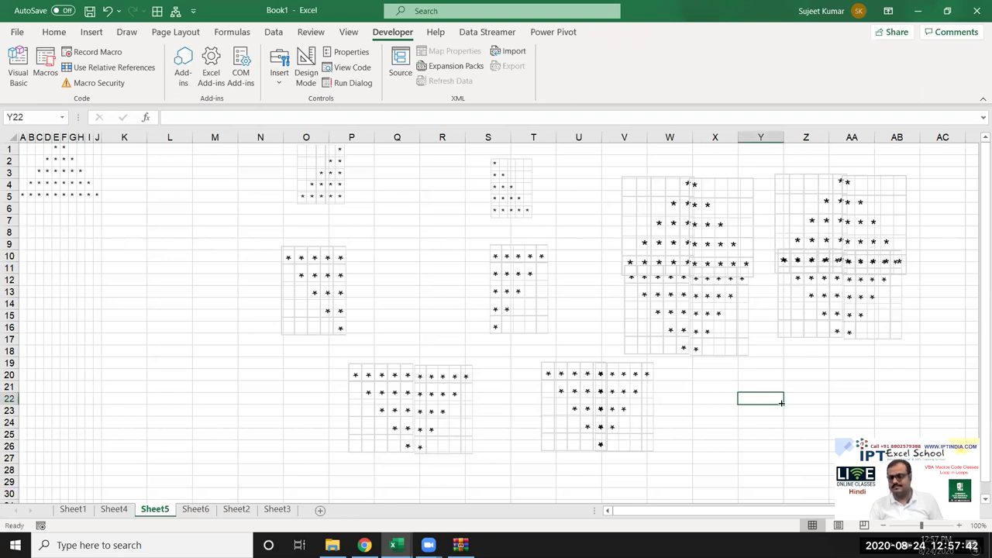
- Shift the lower-right and upper-right triangles slightly left to close the gaps
left_click(864, 311)
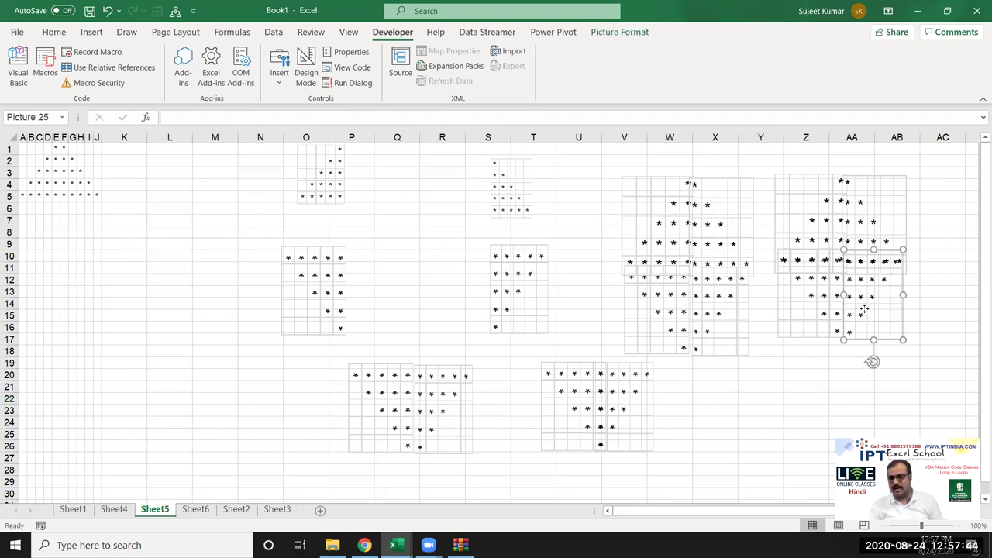
left_click_drag(864, 309, 854, 309)
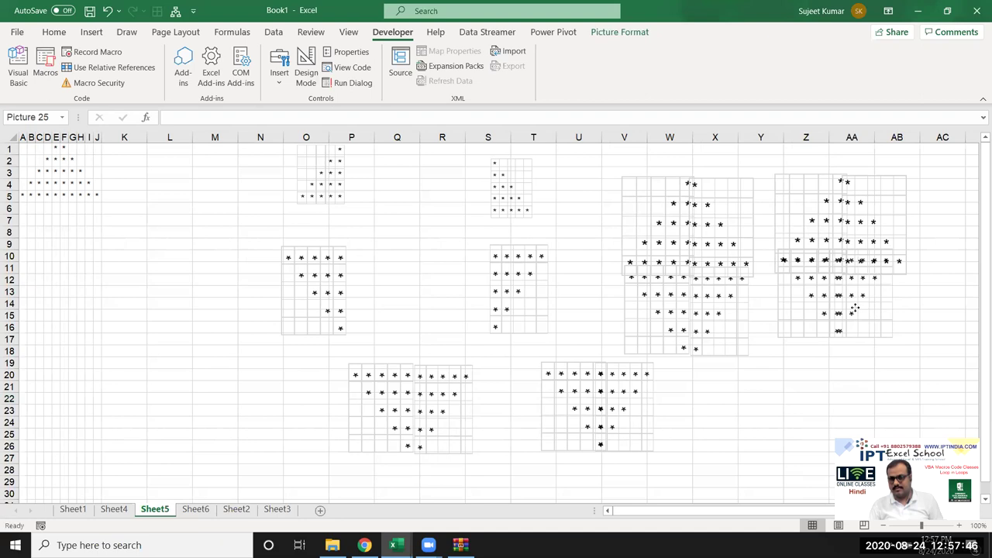
left_click(867, 226)
left_click_drag(864, 225, 862, 225)
key("Escape")
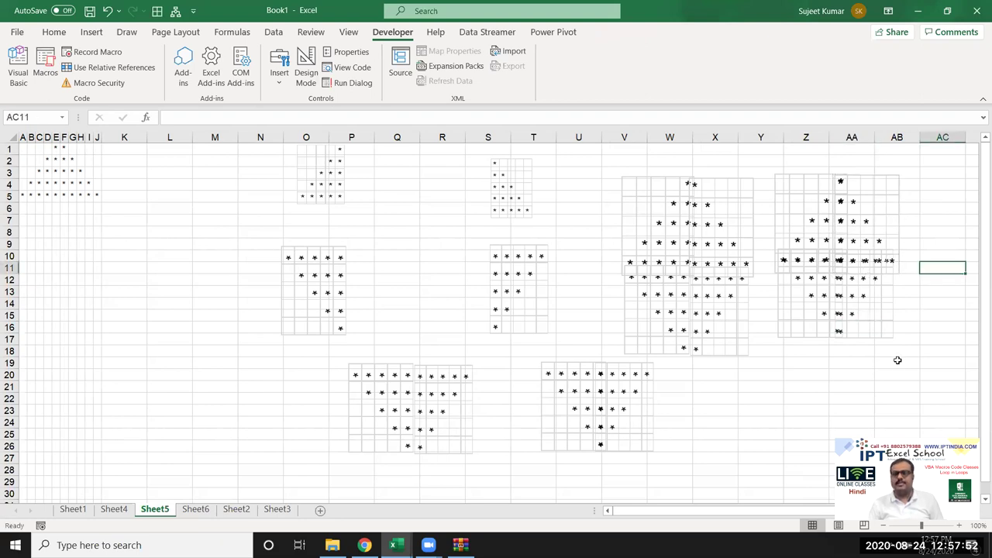
- Type labels Q1 in N9, Q2 in R9 and Q3 in O19
left_click(262, 243)
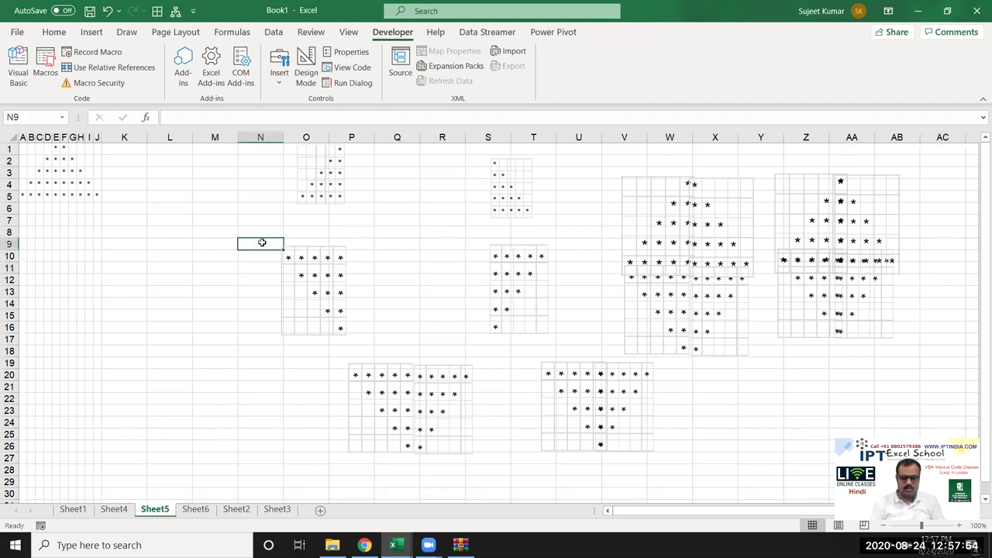
type("Q1")
left_click(442, 246)
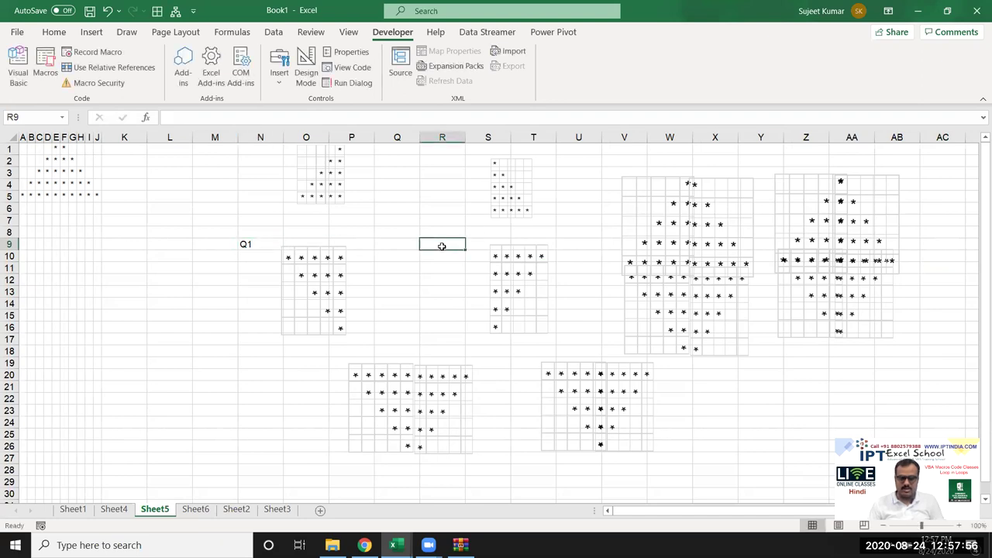
type("Q2")
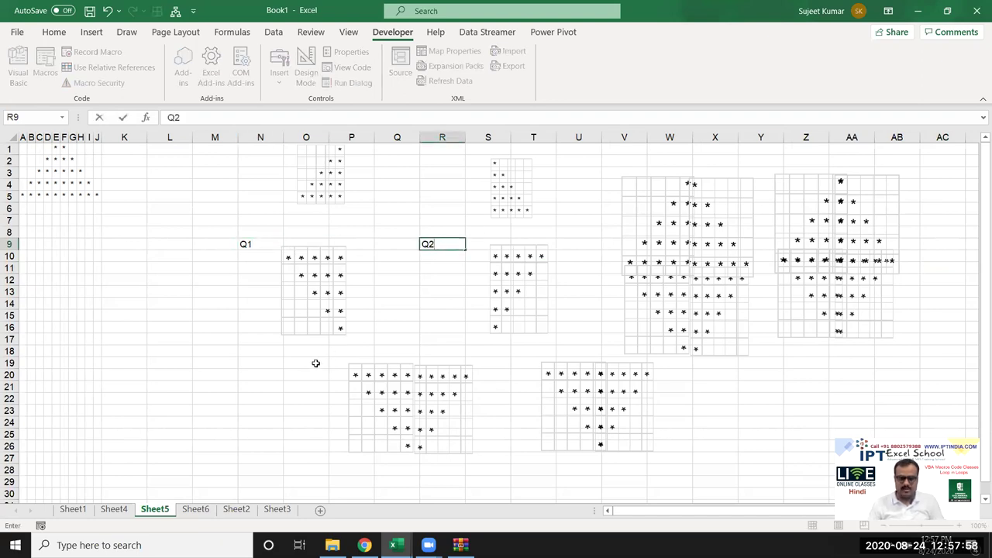
left_click(315, 364)
type("Q3")
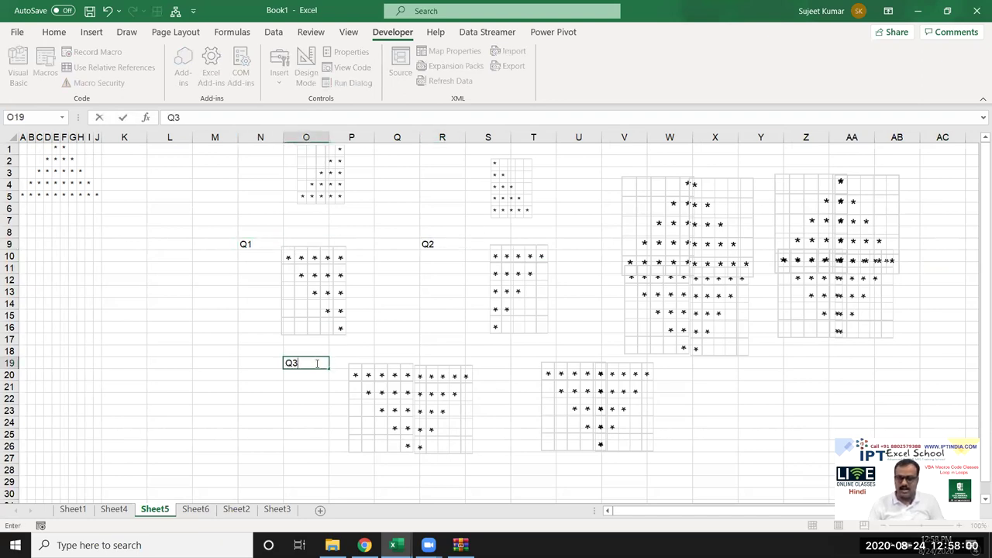
left_click(579, 351)
- Type labels Q4 in U18, Q6 in U2 and Q7 in Y2
type("Q4")
left_click(573, 269)
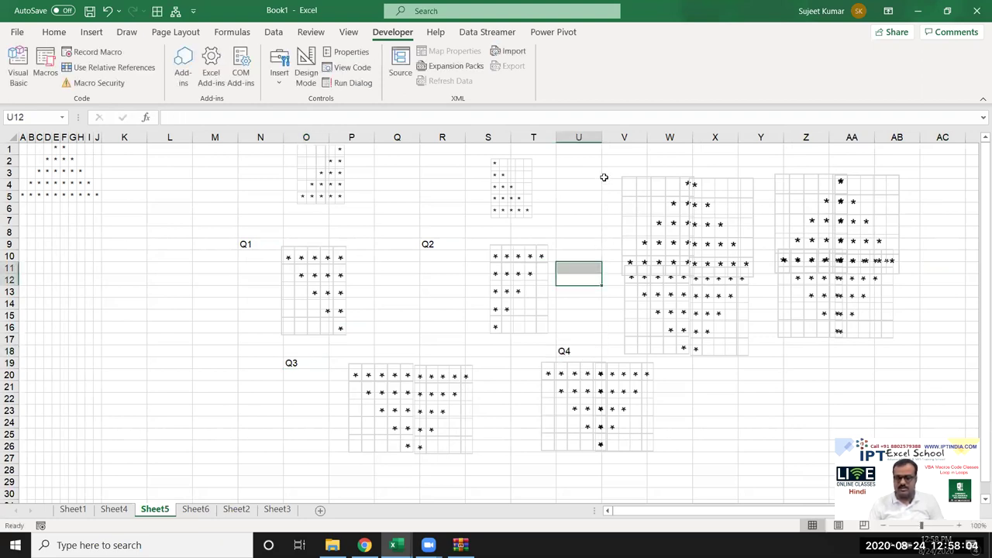
left_click(612, 196)
left_click(612, 172)
left_click(589, 163)
type("Q6")
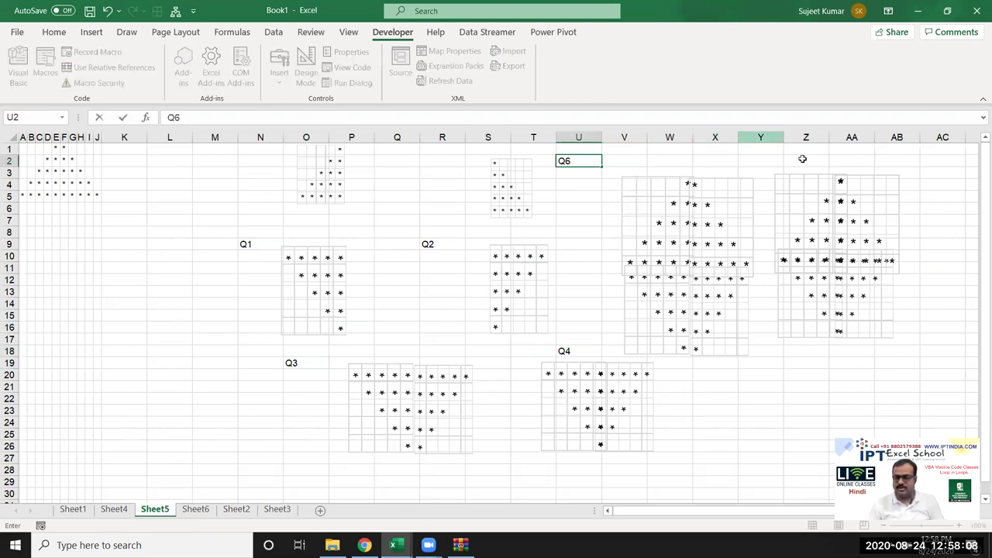
left_click(775, 160)
type("Q7")
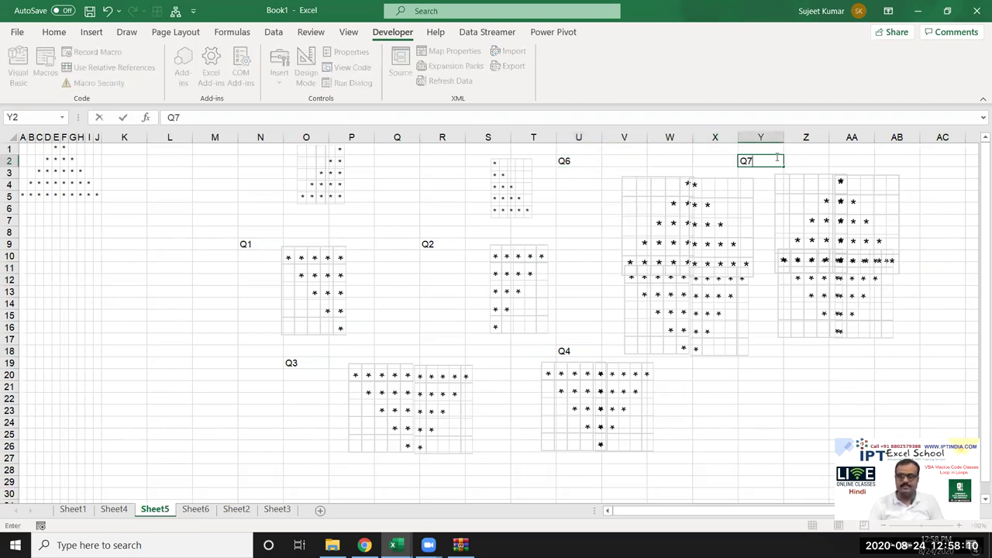
left_click(183, 267)
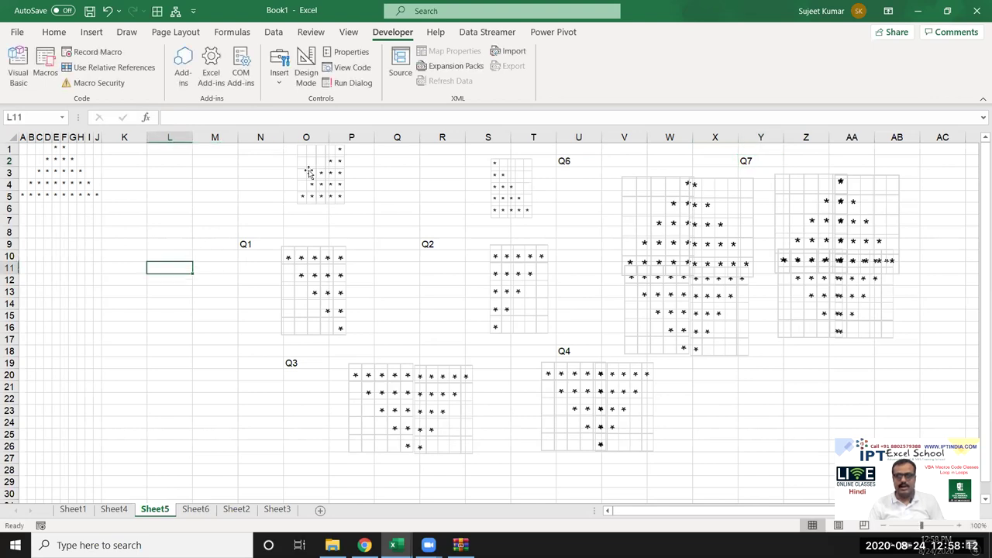
- Shift the small triangle to column Q, then copy Sheet5 into (new book) via Move or Copy
left_click_drag(497, 208, 395, 192)
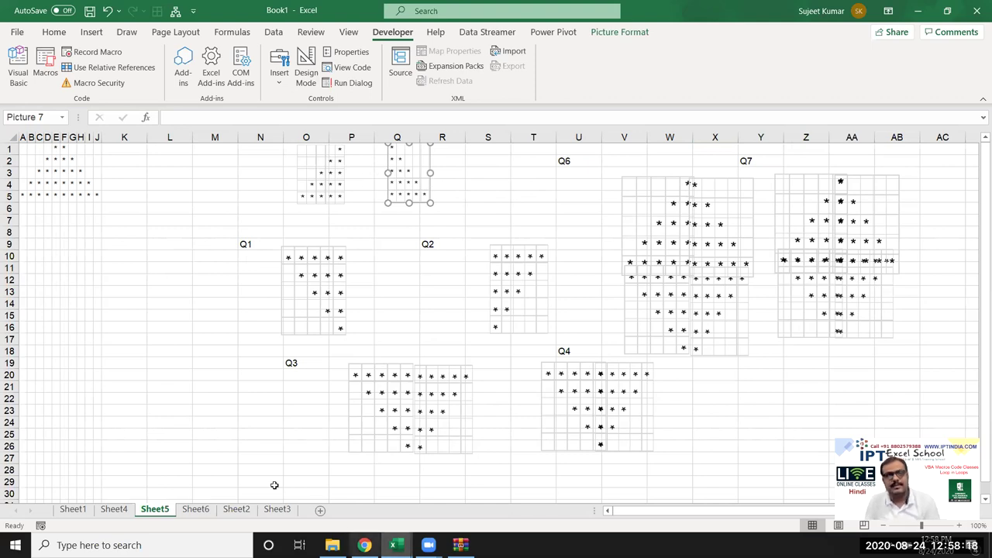
right_click(157, 515)
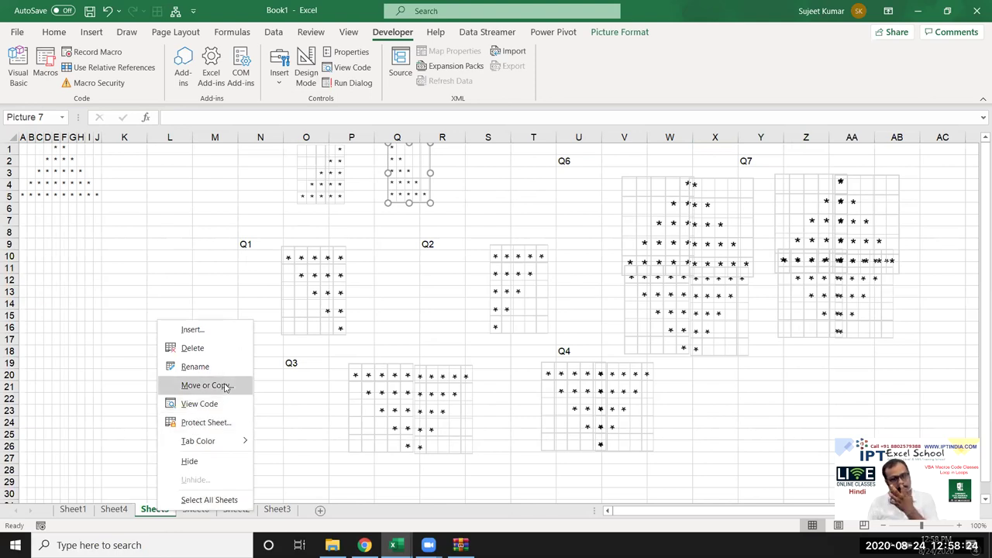
left_click(226, 388)
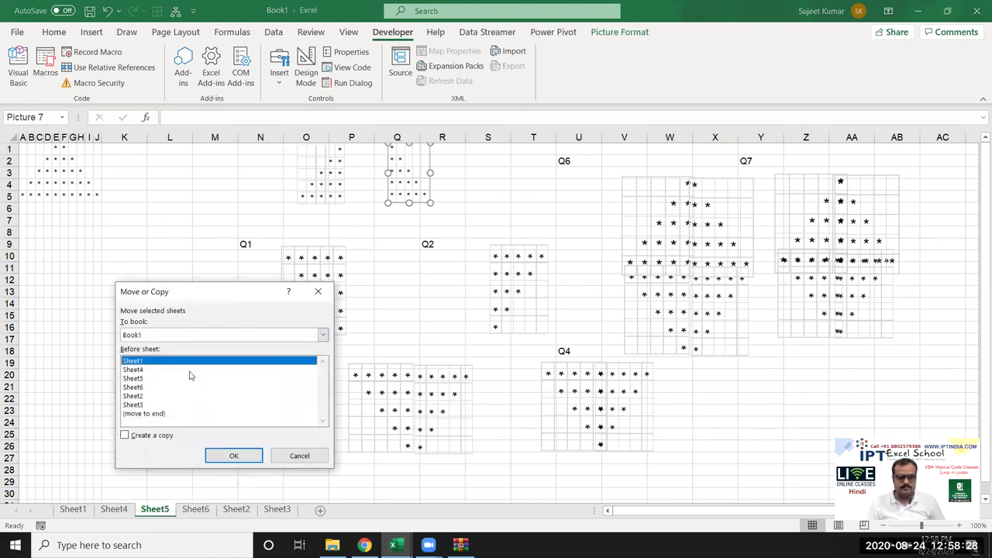
left_click(156, 436)
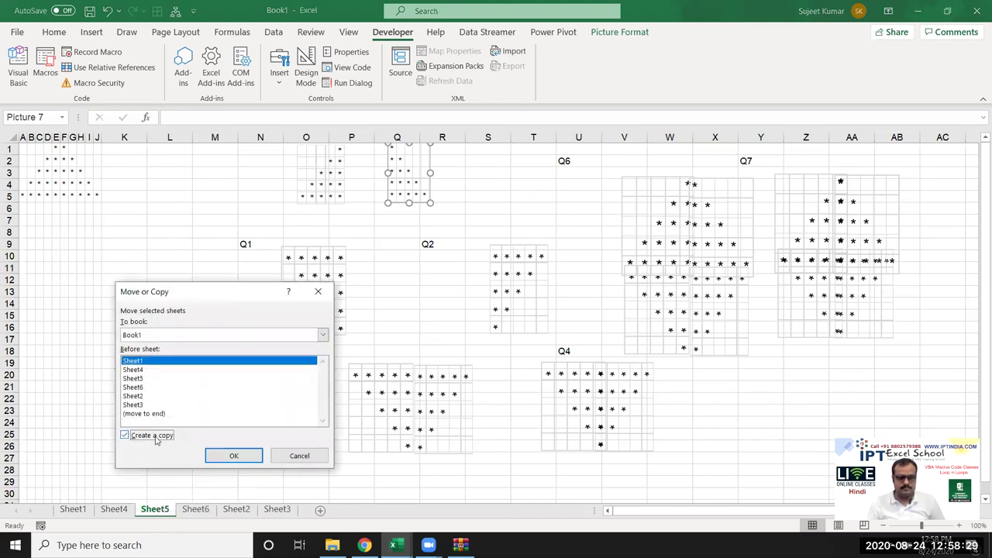
left_click(178, 336)
left_click(170, 346)
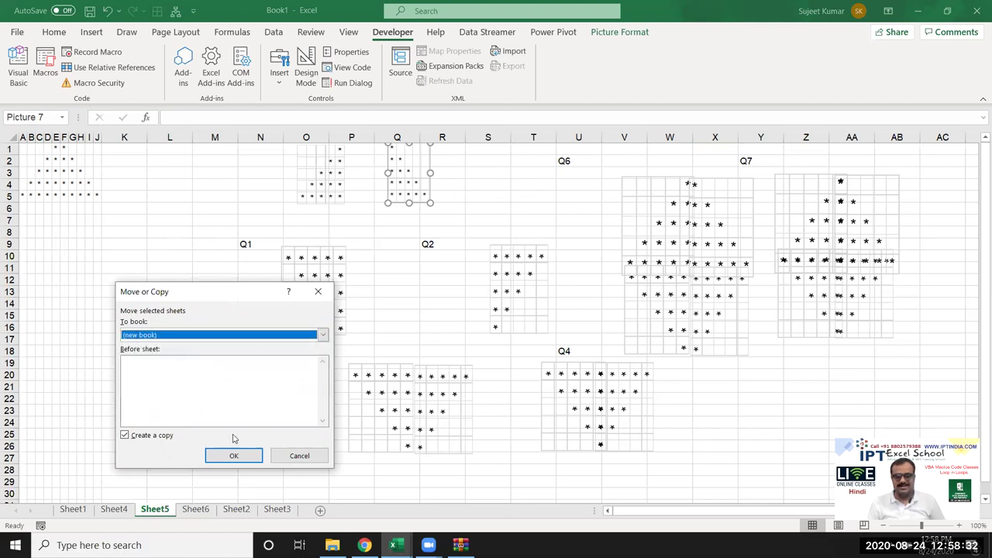
left_click(229, 455)
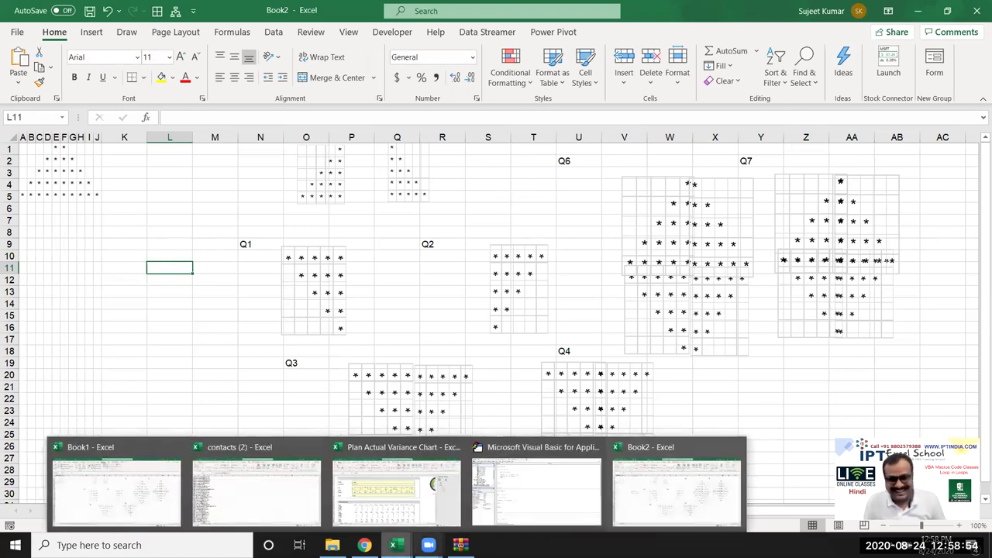
- Switch to the Book2 window holding the copied Sheet5 and open the File view
mouse_move(393, 545)
left_click(663, 518)
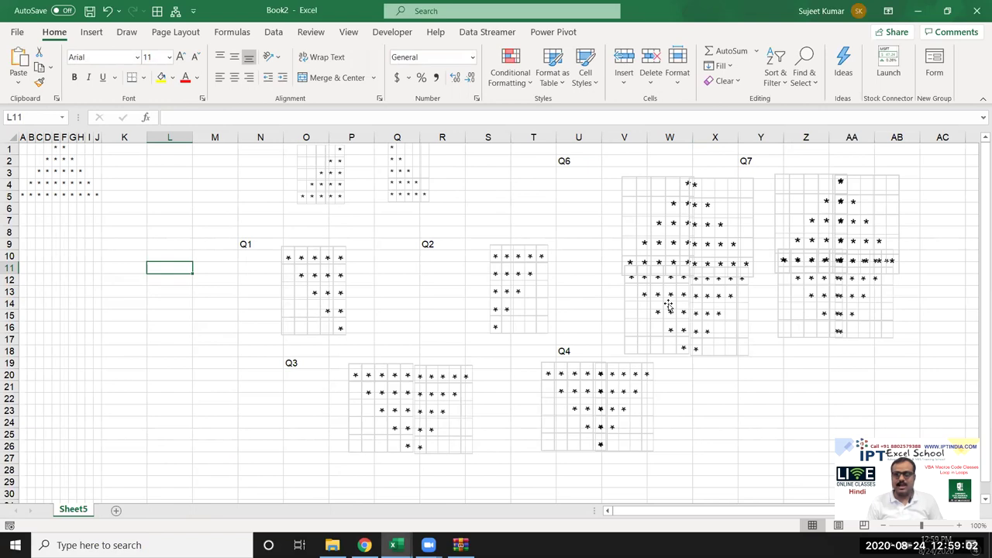
left_click(705, 425)
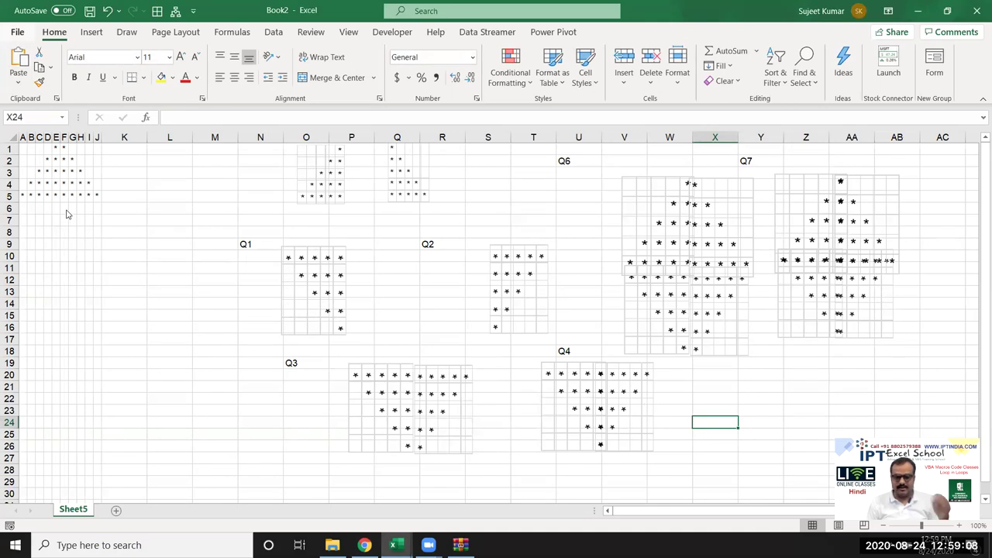
key("alt+f")
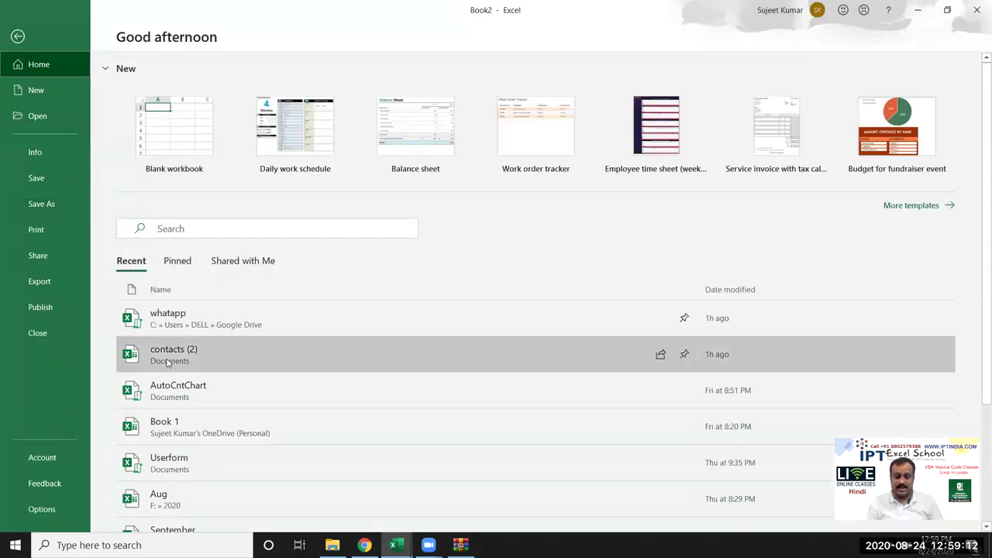
mouse_move(174, 355)
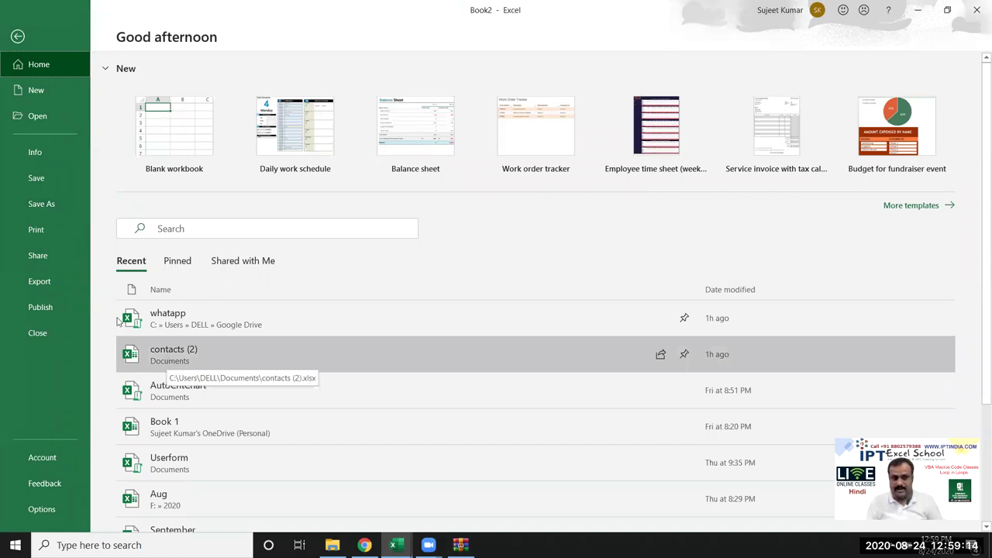
- Back out of Save As, close Book2 choosing Don't Save, and show the desktop
left_click(54, 207)
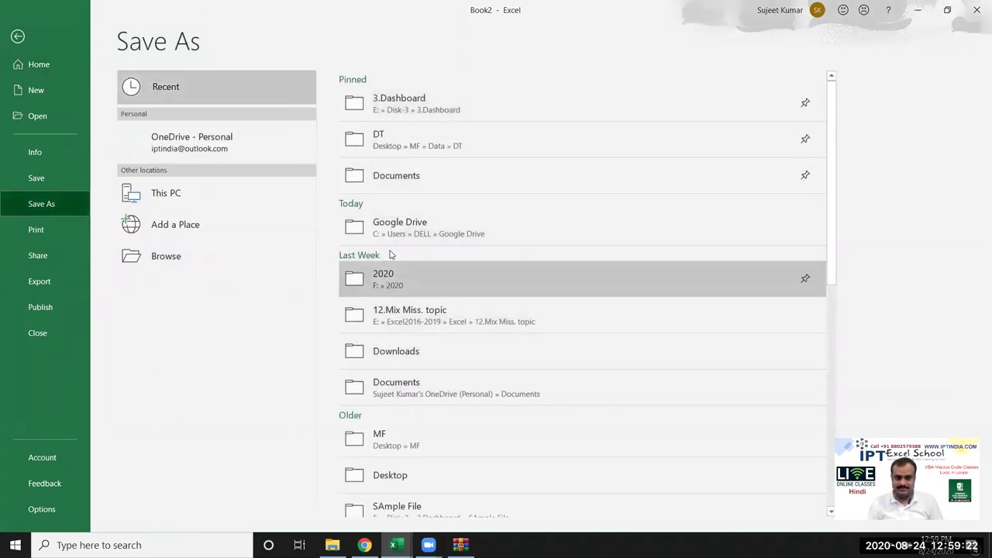
left_click(393, 179)
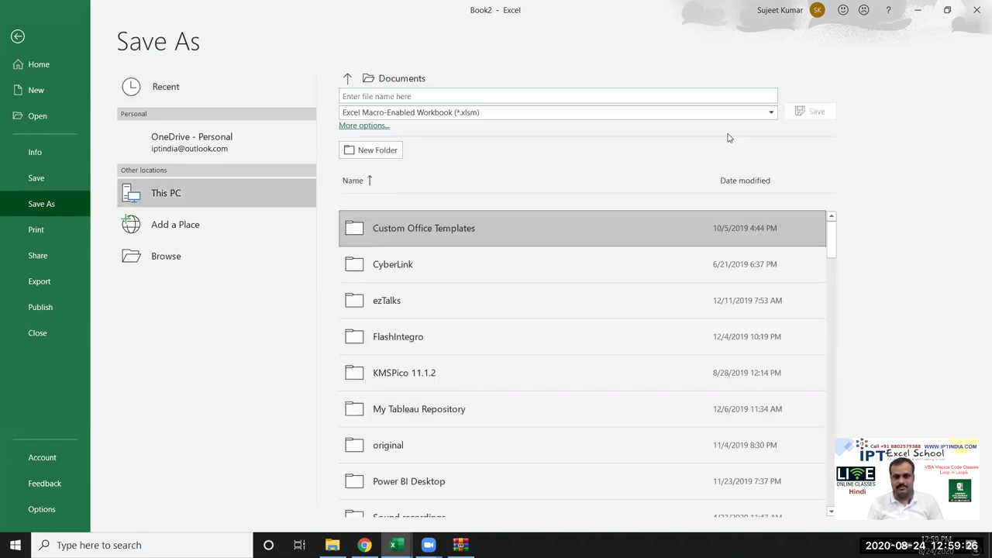
key("Escape")
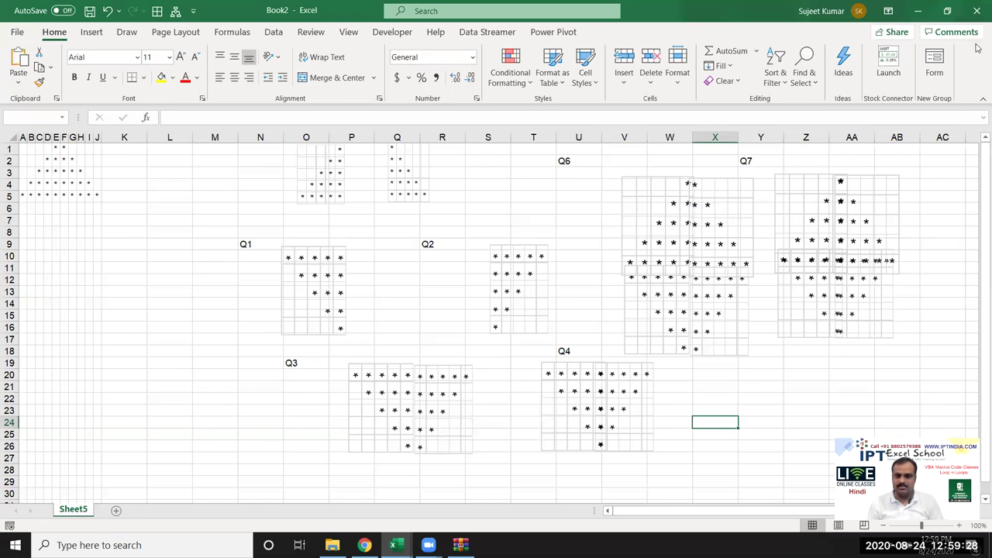
key("ctrl+w")
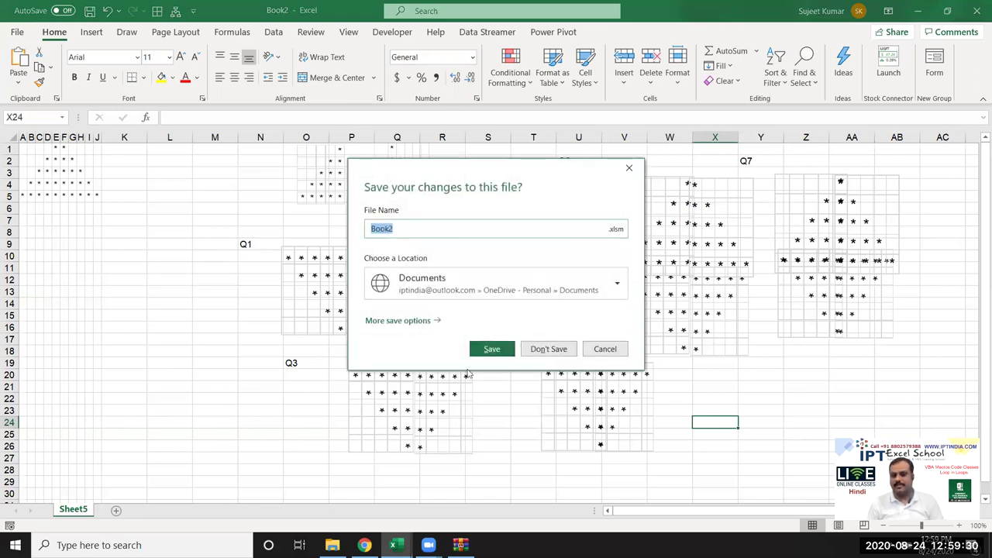
left_click(536, 348)
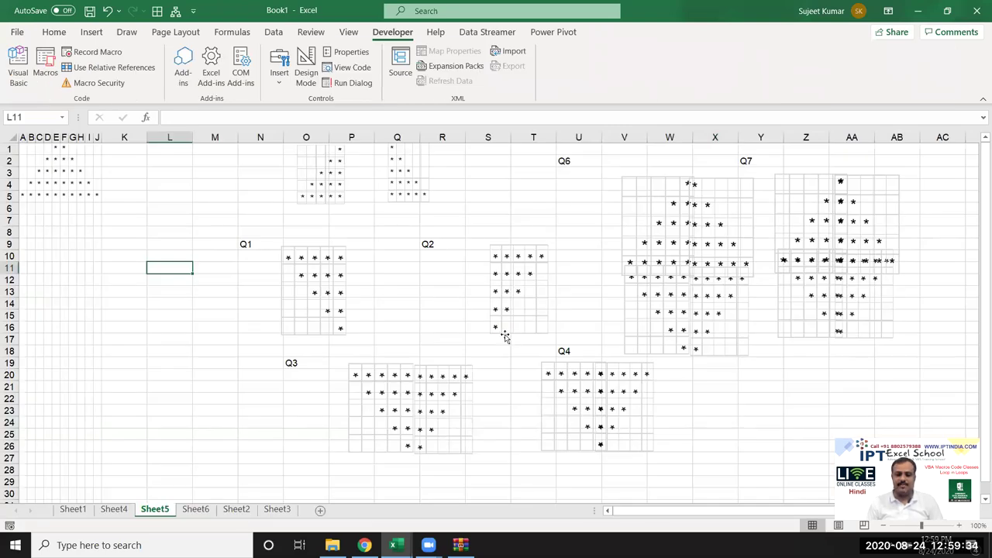
key("super+d")
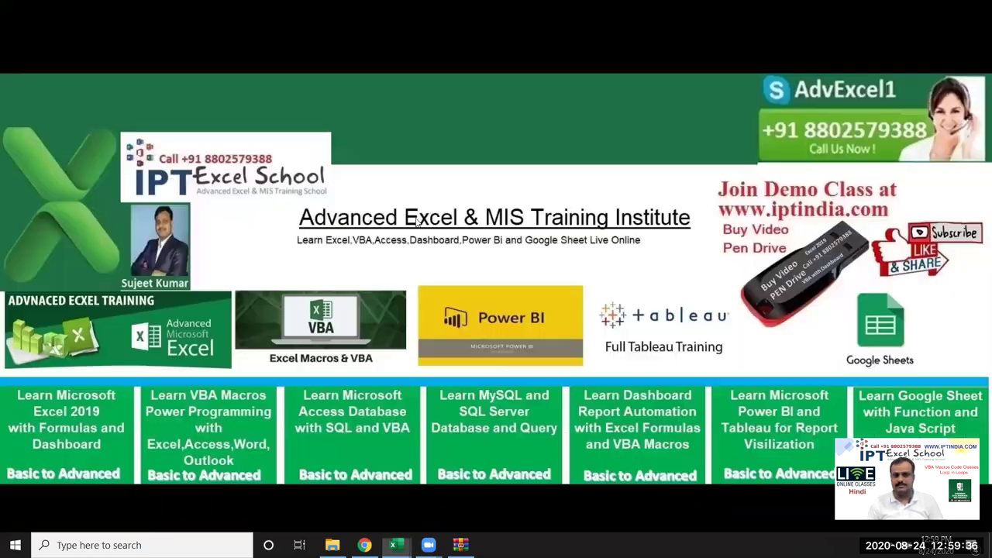